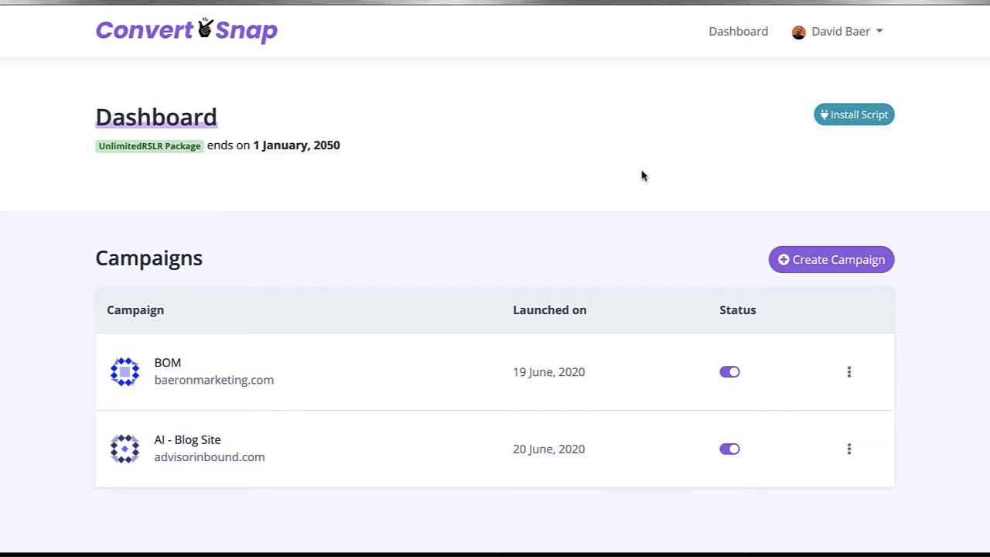
Open the script installation page and examine the pixel code snippet and the section for testing its results
{"action": "left_click", "coordinate": [858, 116]}
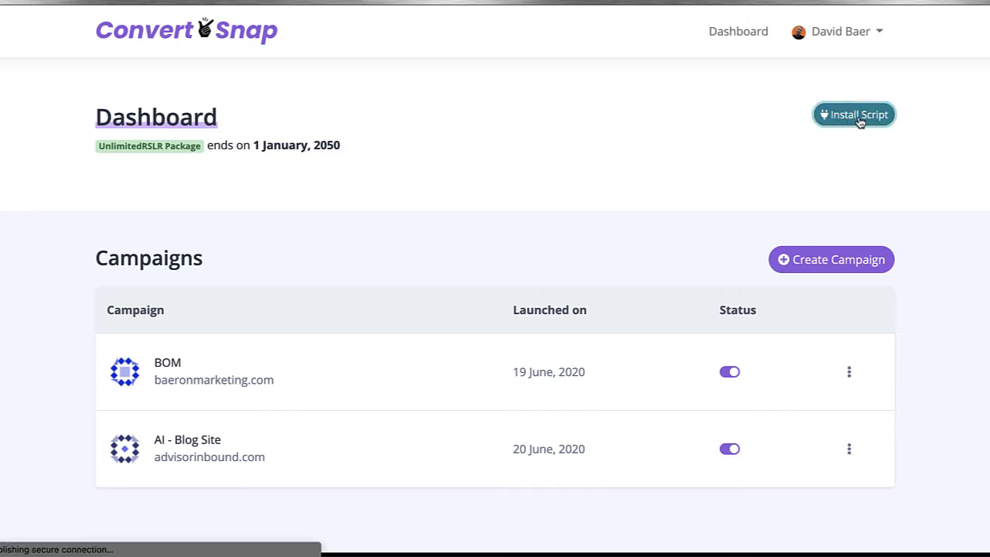
{"action": "scroll", "coordinate": [410, 248], "scroll_direction": "down", "scroll_amount": 1}
{"action": "scroll", "coordinate": [410, 248], "scroll_direction": "down", "scroll_amount": 1}
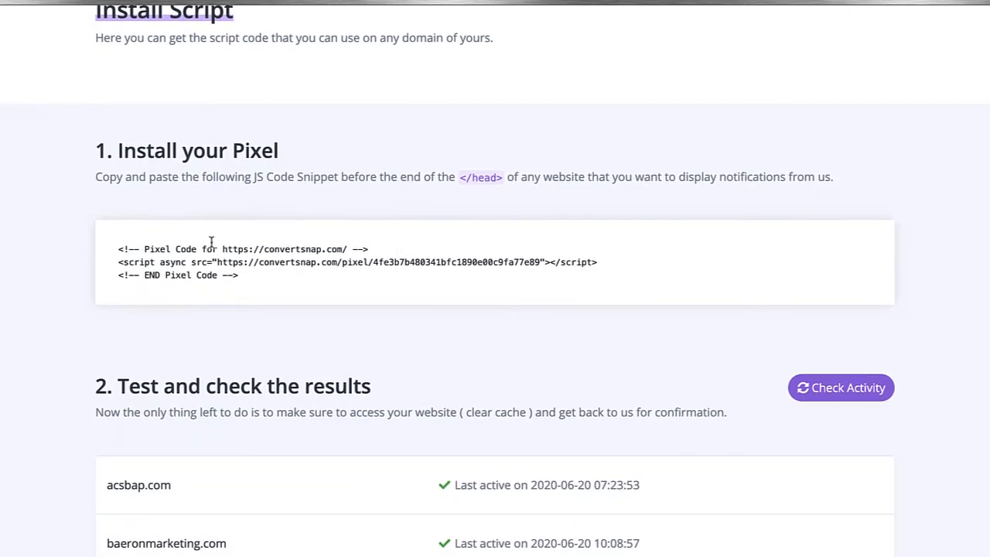
{"action": "left_click", "coordinate": [255, 281]}
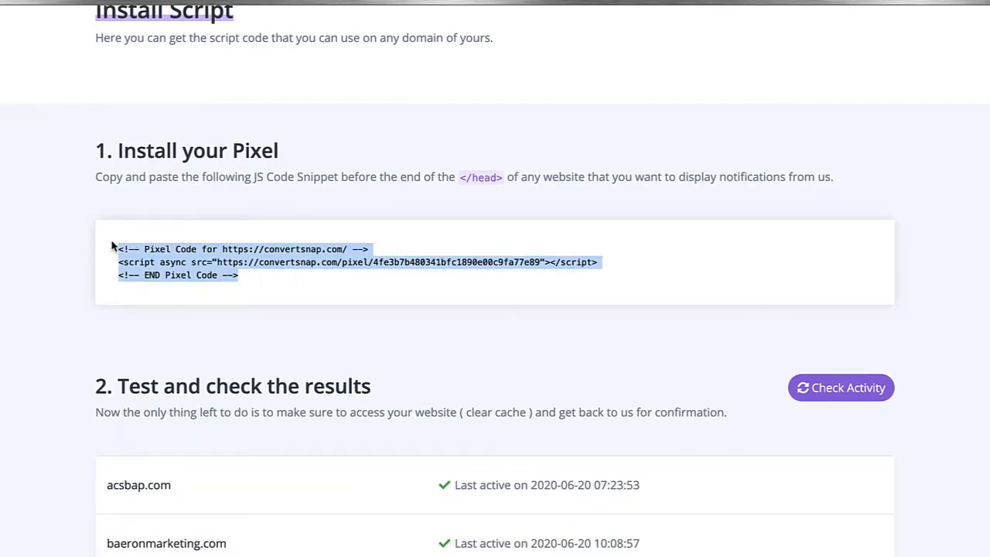
{"action": "scroll", "coordinate": [113, 246], "scroll_direction": "up", "scroll_amount": 1}
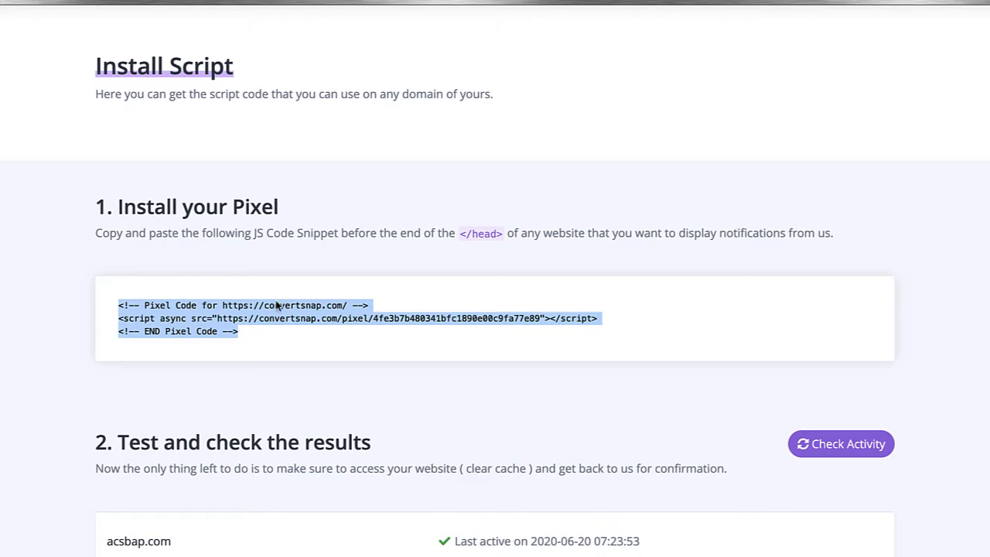
{"action": "left_click", "coordinate": [272, 342]}
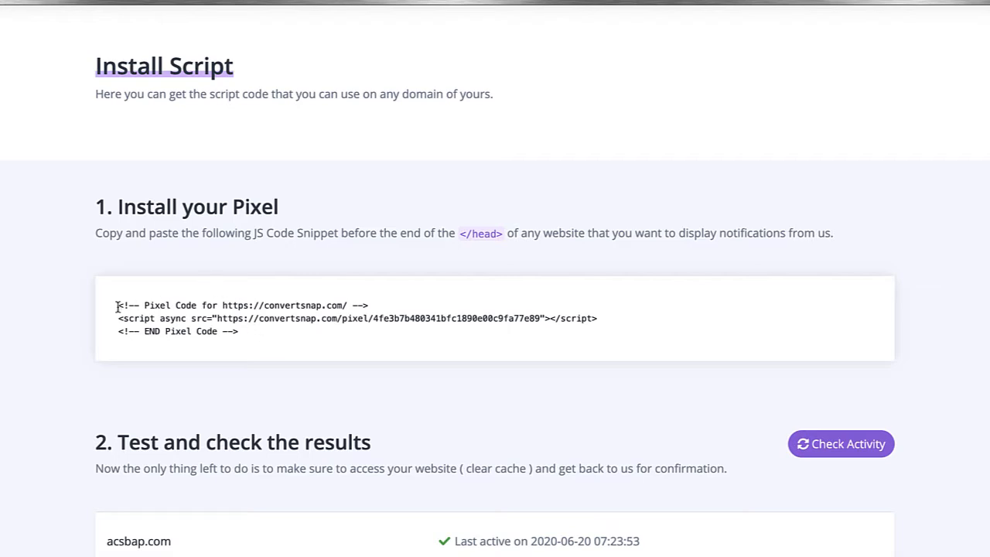
{"action": "scroll", "coordinate": [240, 325], "scroll_direction": "up", "scroll_amount": 1}
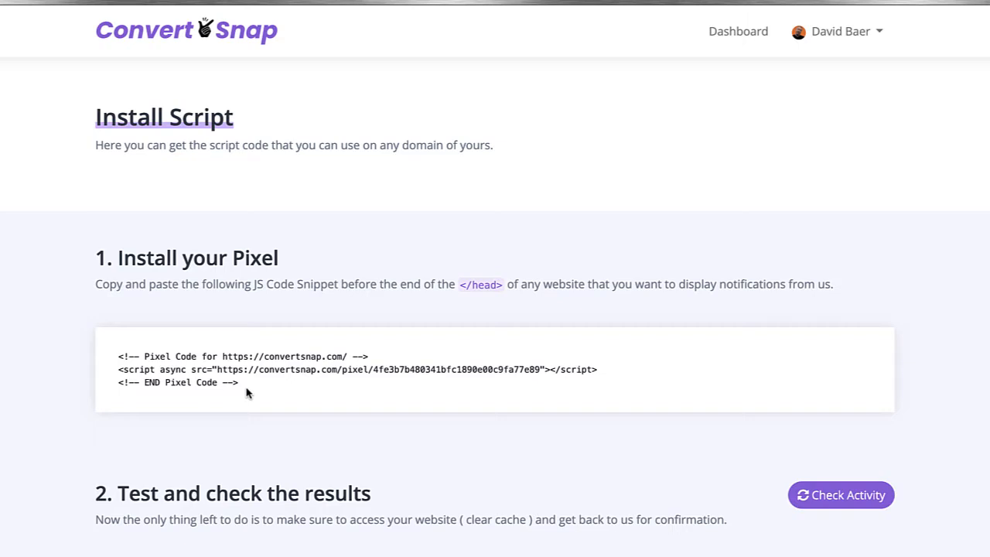
{"action": "scroll", "coordinate": [247, 393], "scroll_direction": "down", "scroll_amount": 2}
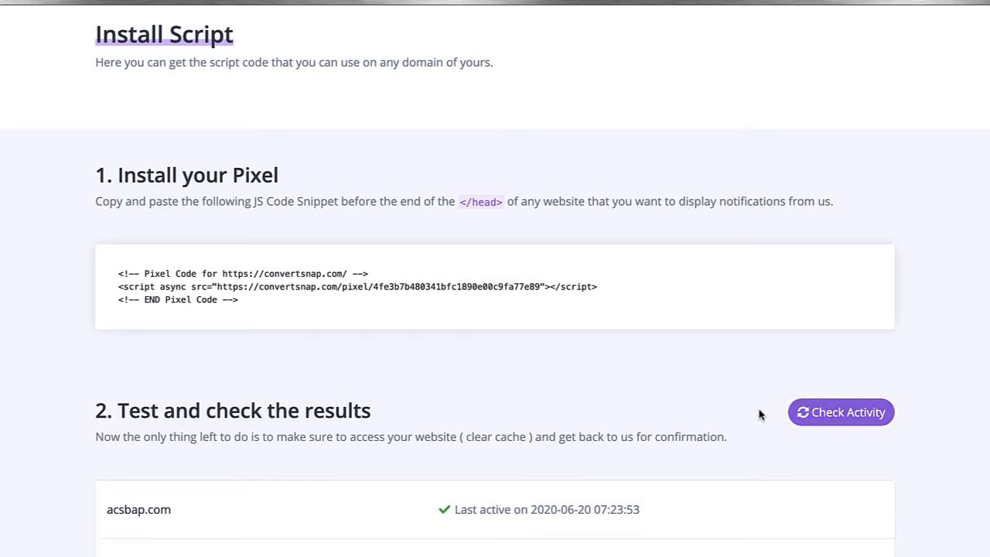
{"action": "scroll", "coordinate": [760, 416], "scroll_direction": "up", "scroll_amount": 2}
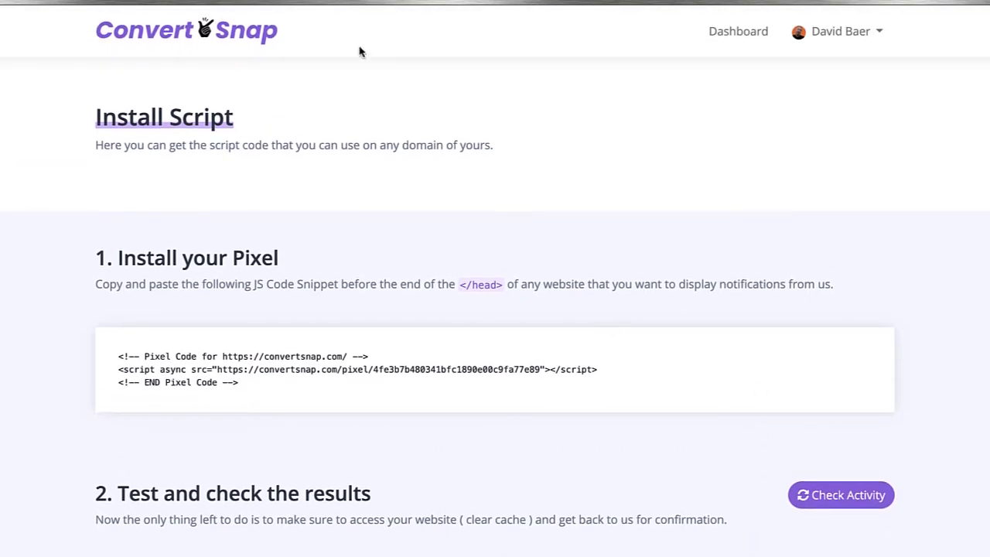
Start a new campaign from the dashboard, named Name, for the domain website.com with subdomains included
{"action": "left_click", "coordinate": [747, 32]}
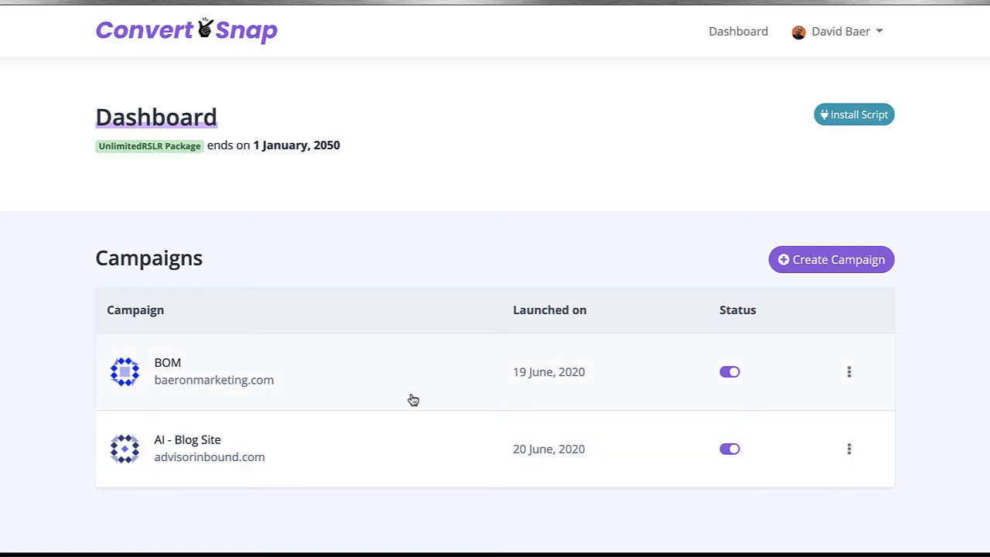
{"action": "left_click", "coordinate": [814, 264]}
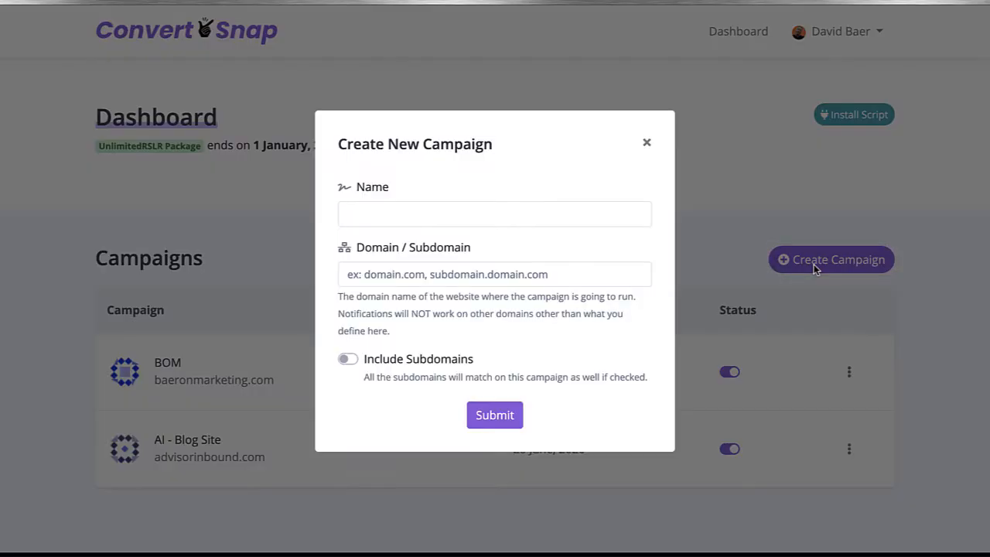
{"action": "left_click", "coordinate": [343, 211]}
{"action": "type", "text": "Name"}
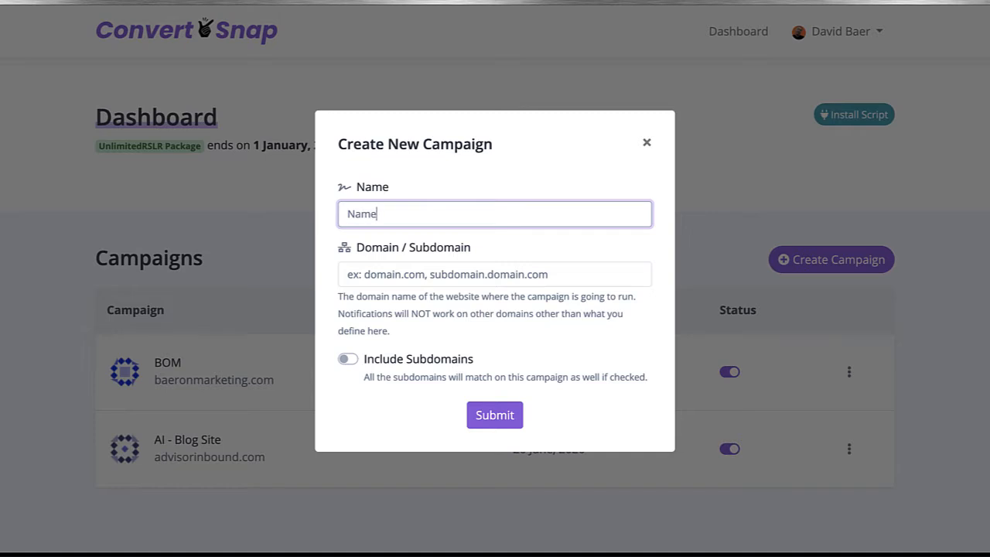
{"action": "left_click", "coordinate": [346, 274]}
{"action": "type", "text": "w"}
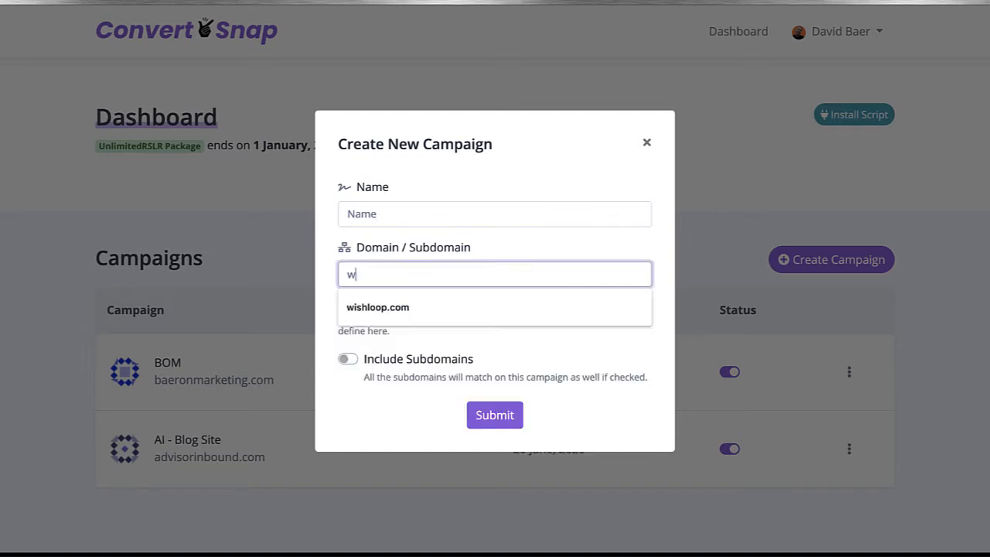
{"action": "type", "text": "ww.website.com"}
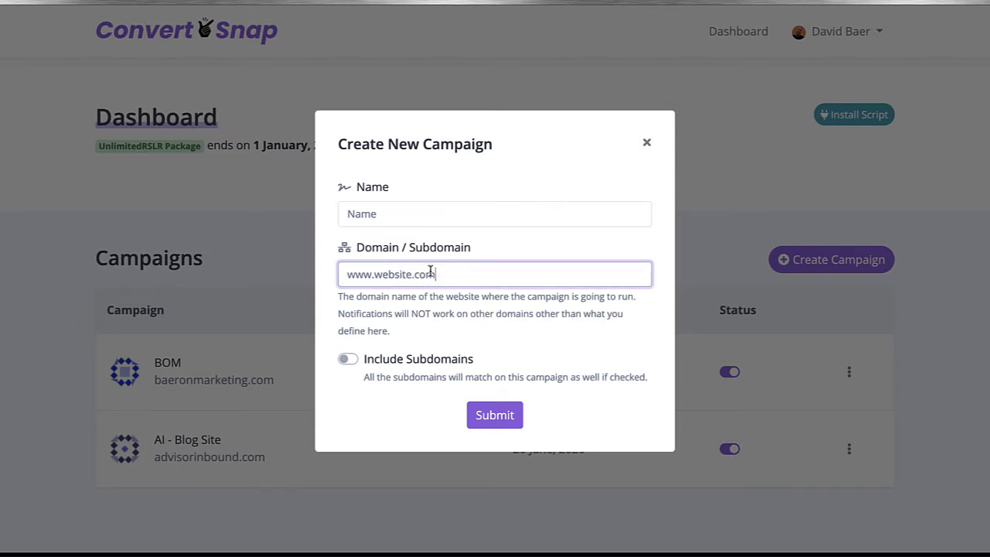
{"action": "left_click_drag", "start_coordinate": [375, 274], "coordinate": [339, 272]}
{"action": "key", "text": "BackSpace"}
{"action": "left_click", "coordinate": [348, 359]}
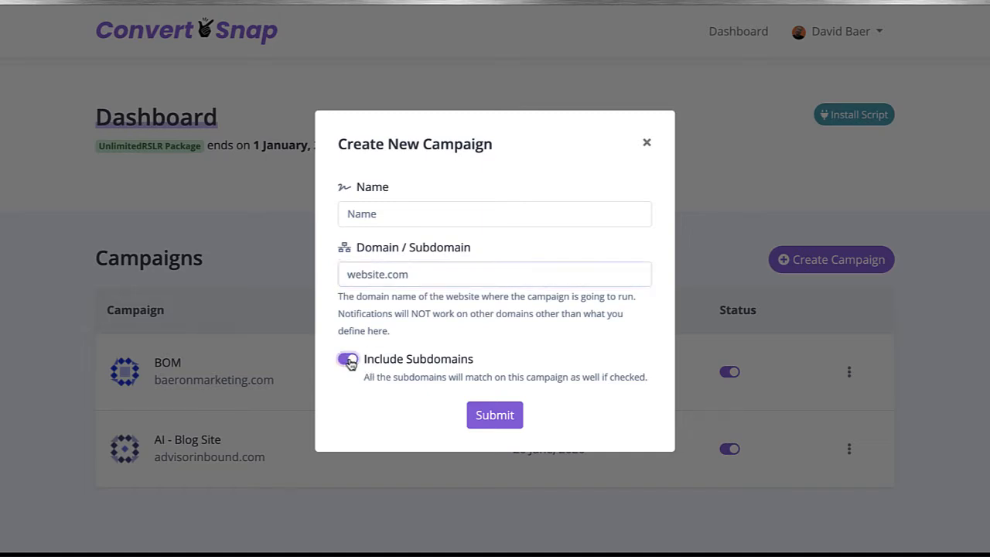
Change the new campaign's domain to sub.website.com, switch off the inclusion of subdomains and submit the campaign
{"action": "left_click", "coordinate": [345, 275]}
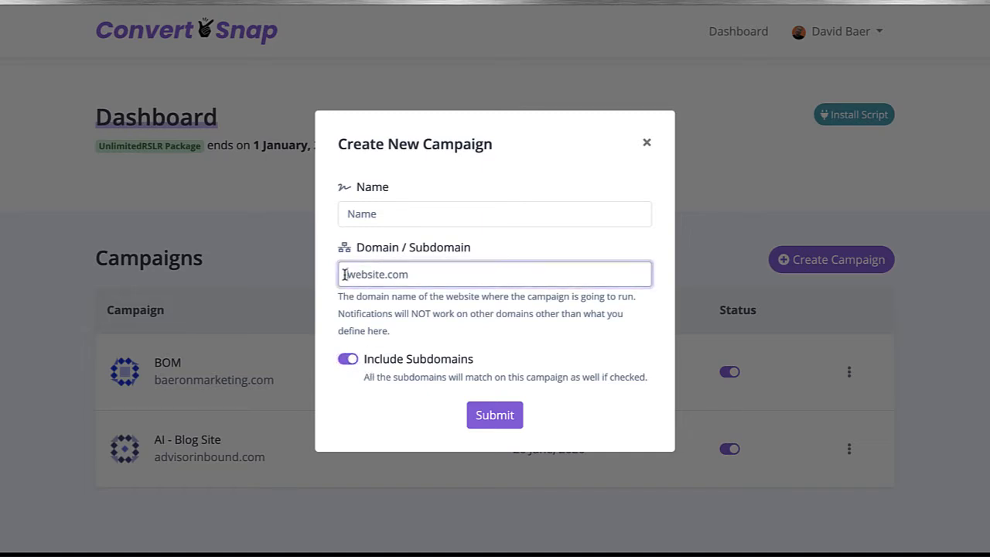
{"action": "type", "text": "sub."}
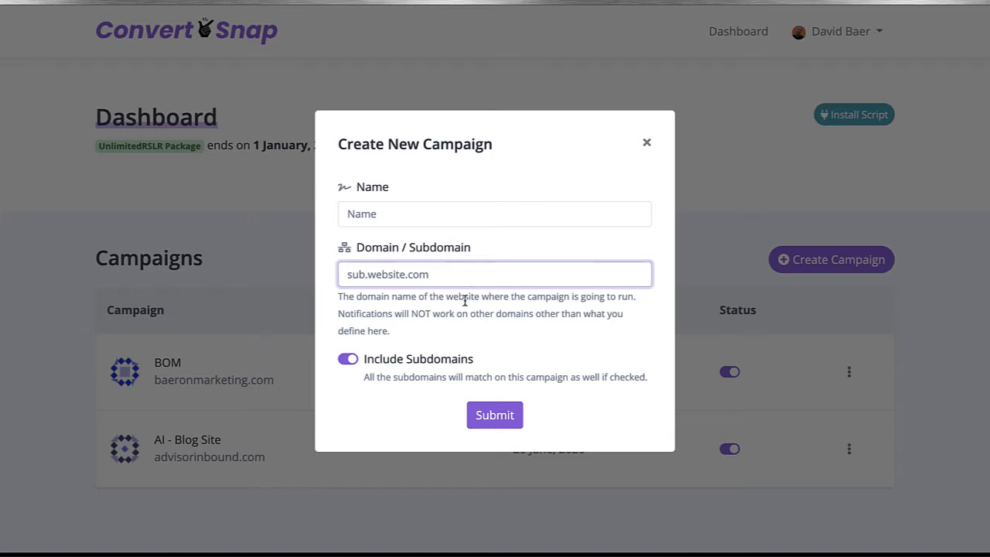
{"action": "left_click", "coordinate": [349, 360]}
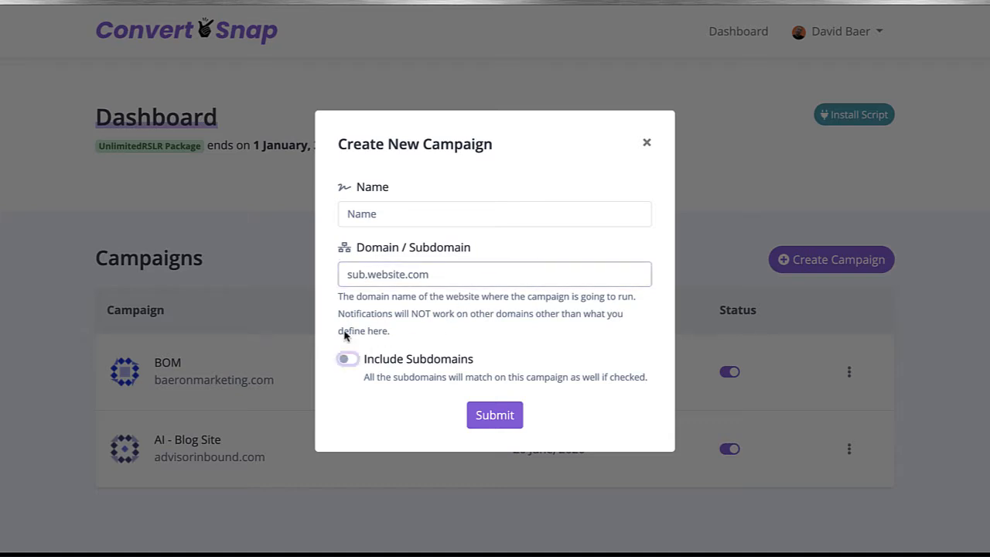
{"action": "left_click", "coordinate": [486, 408]}
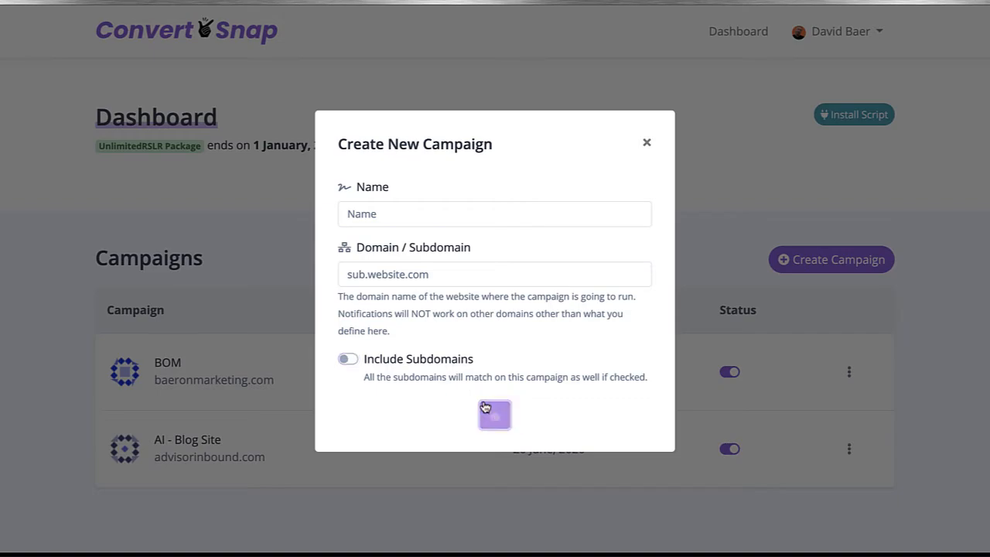
View the custom branding options of the sub.website.com campaign and close them without entering anything
{"action": "scroll", "coordinate": [457, 364], "scroll_direction": "down", "scroll_amount": 1}
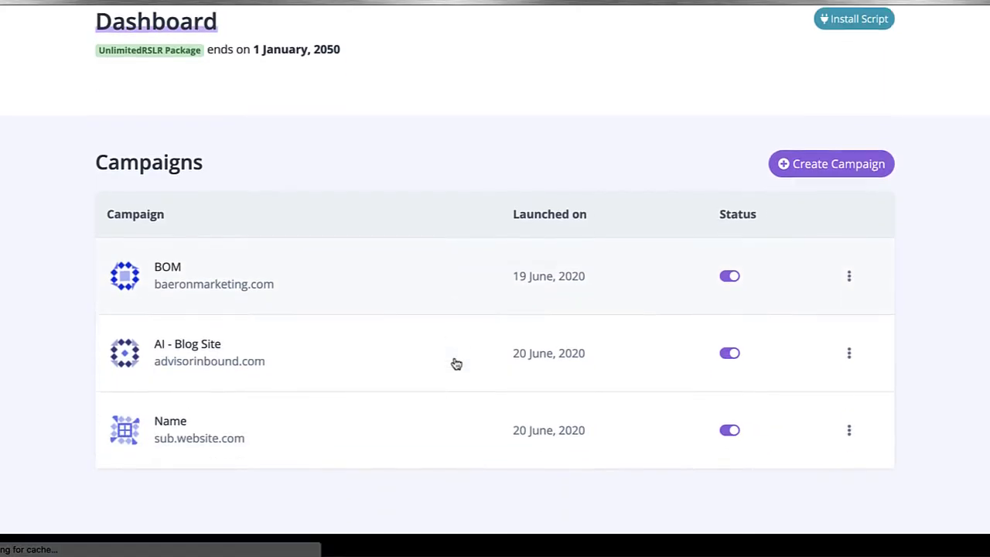
{"action": "scroll", "coordinate": [457, 364], "scroll_direction": "down", "scroll_amount": 1}
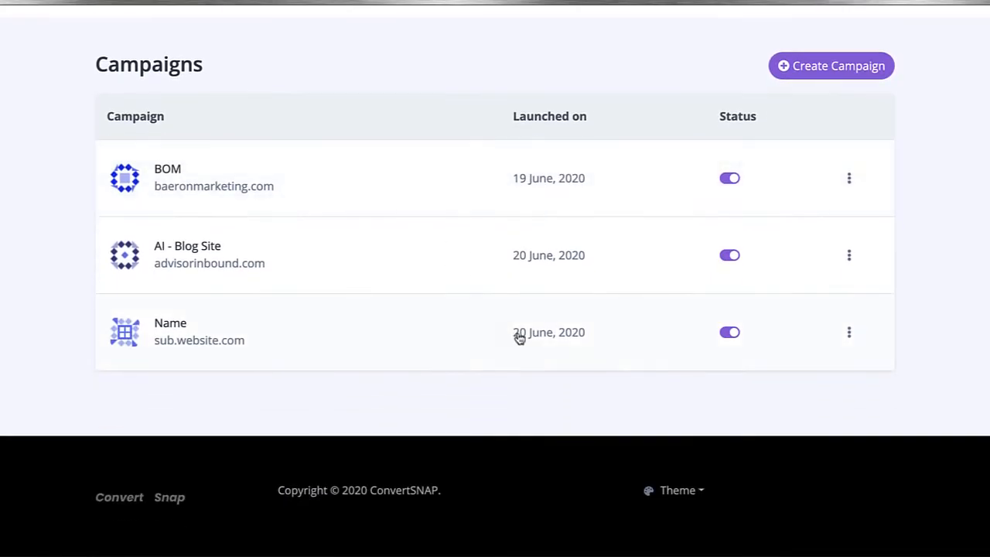
{"action": "left_click", "coordinate": [850, 333]}
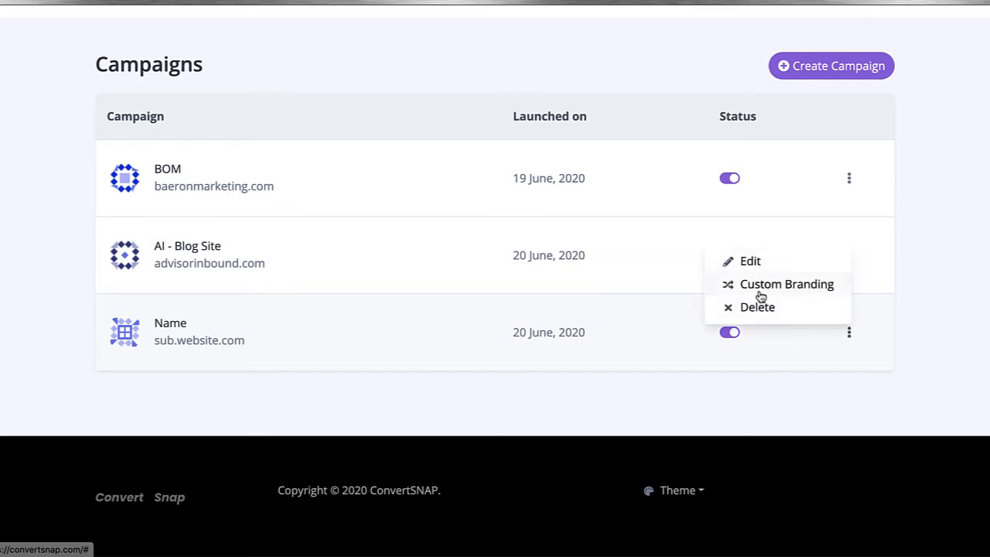
{"action": "left_click", "coordinate": [802, 284]}
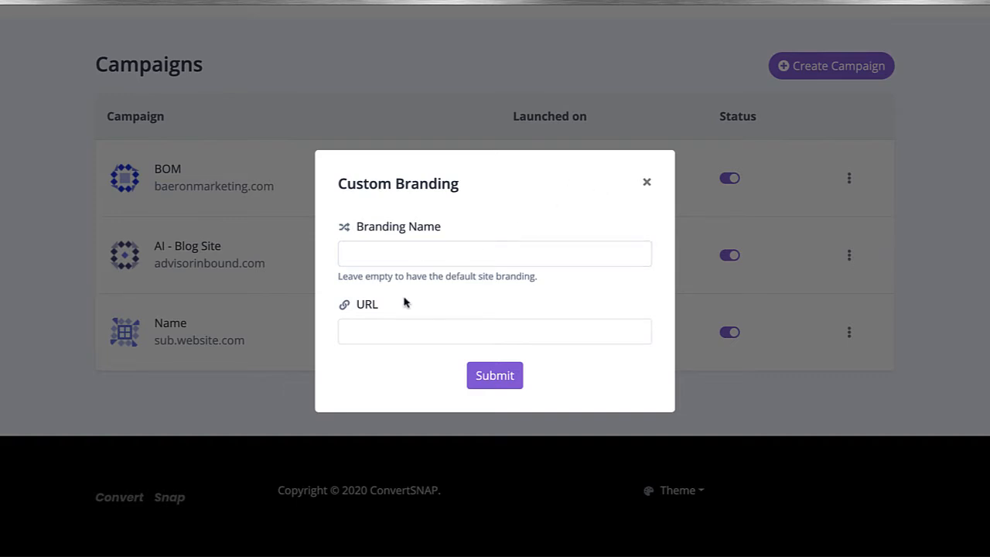
{"action": "left_click", "coordinate": [648, 184]}
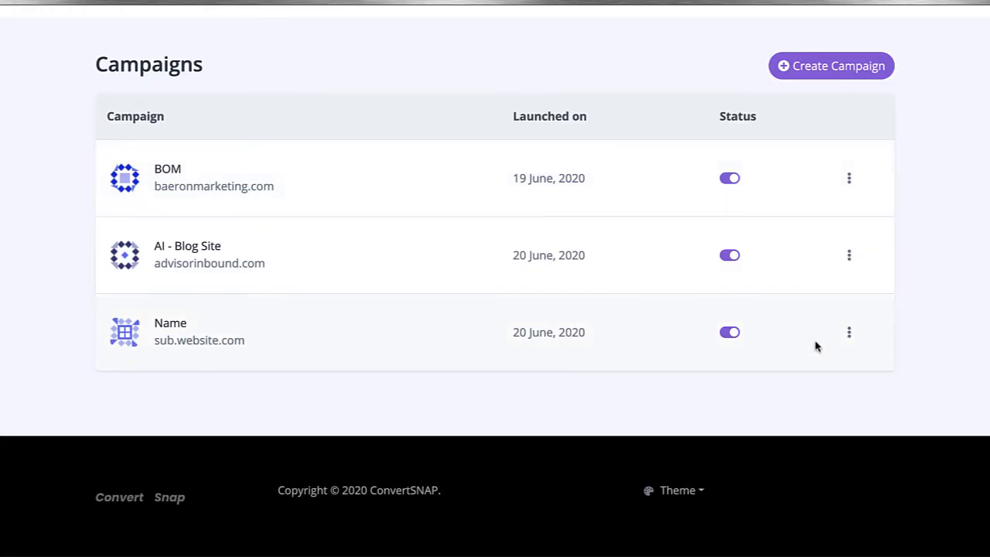
Open the sub.website.com campaign and start creating a notification for it
{"action": "left_click", "coordinate": [177, 340]}
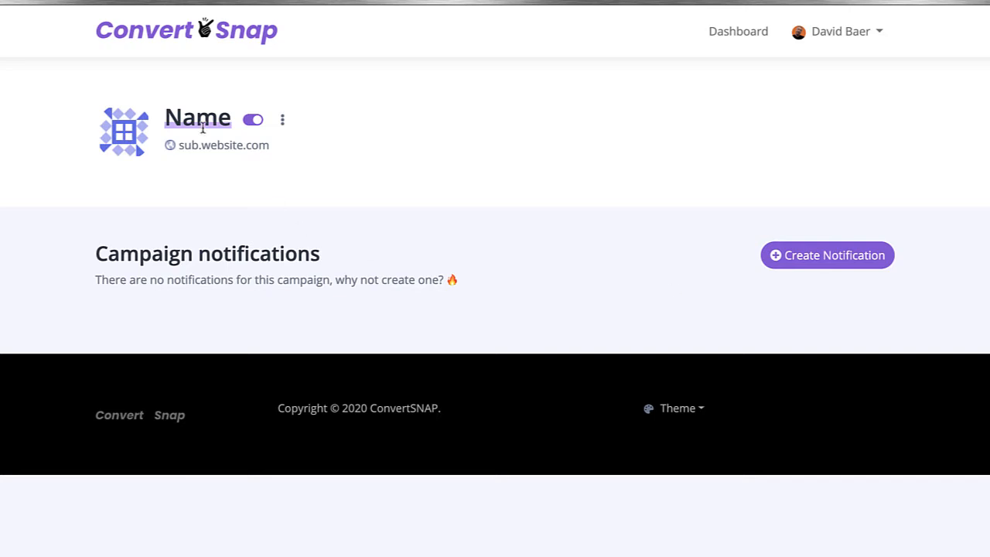
{"action": "left_click", "coordinate": [816, 264]}
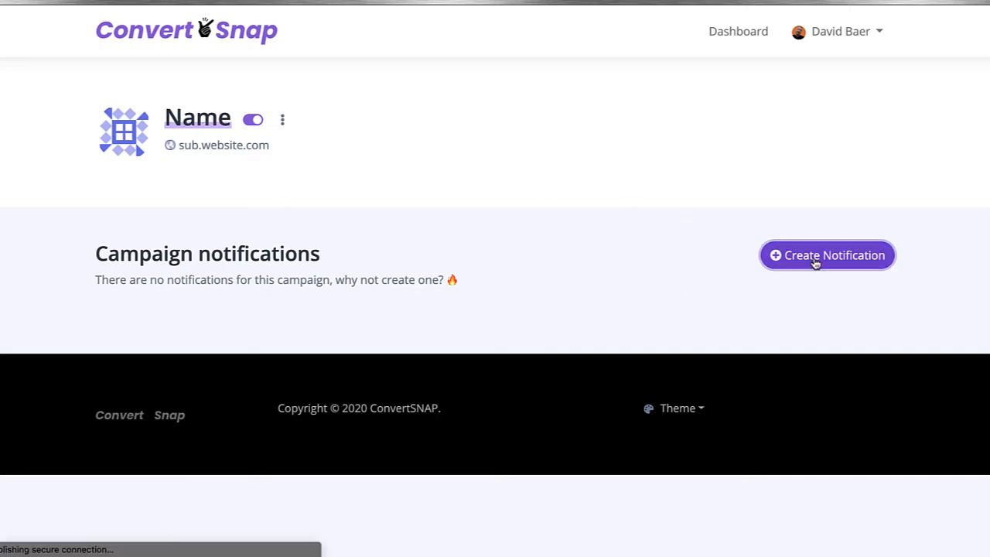
Examine the new notification form, including its name field, the available notification types and the Informational Bar preview
{"action": "scroll", "coordinate": [632, 268], "scroll_direction": "down", "scroll_amount": 2}
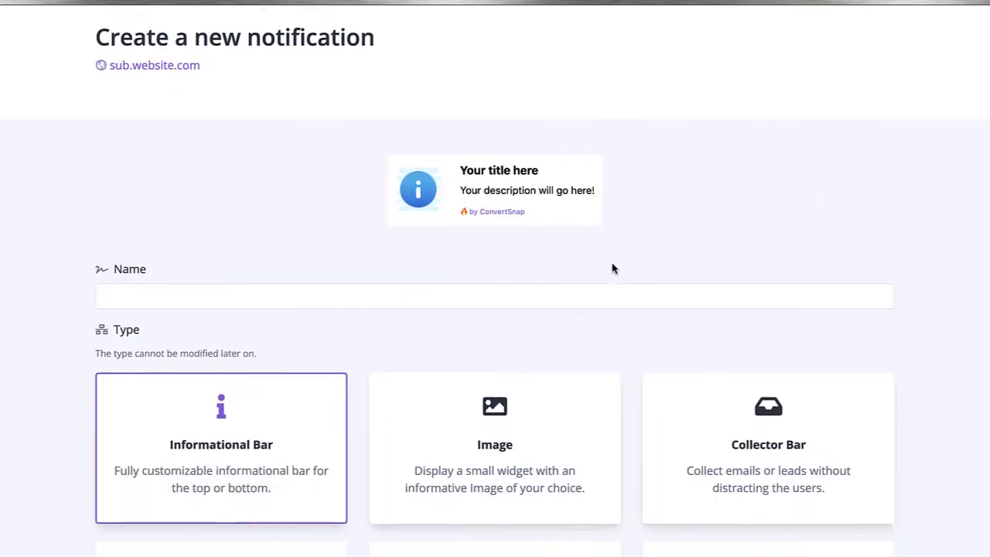
{"action": "scroll", "coordinate": [226, 246], "scroll_direction": "down", "scroll_amount": 14}
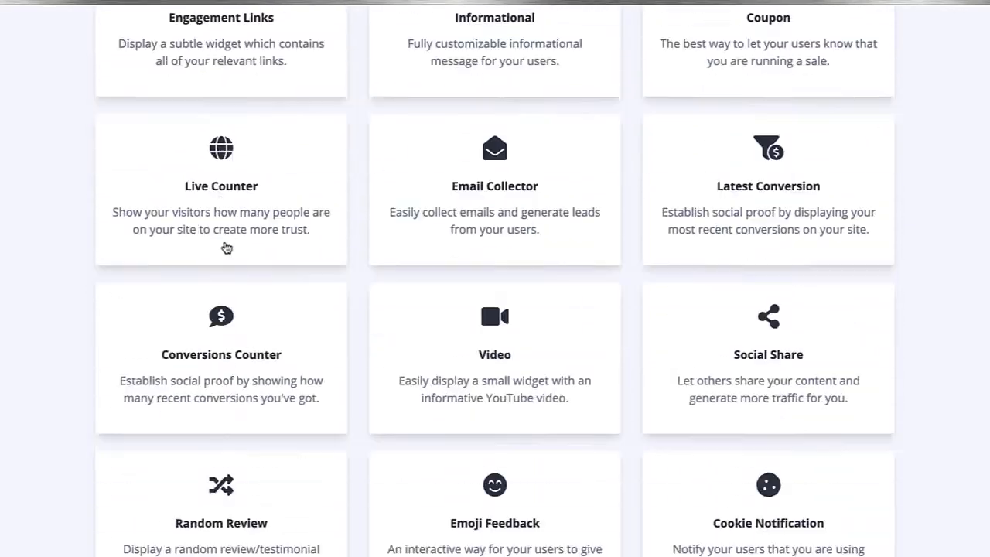
{"action": "scroll", "coordinate": [226, 246], "scroll_direction": "down", "scroll_amount": 3}
{"action": "scroll", "coordinate": [229, 247], "scroll_direction": "up", "scroll_amount": 18}
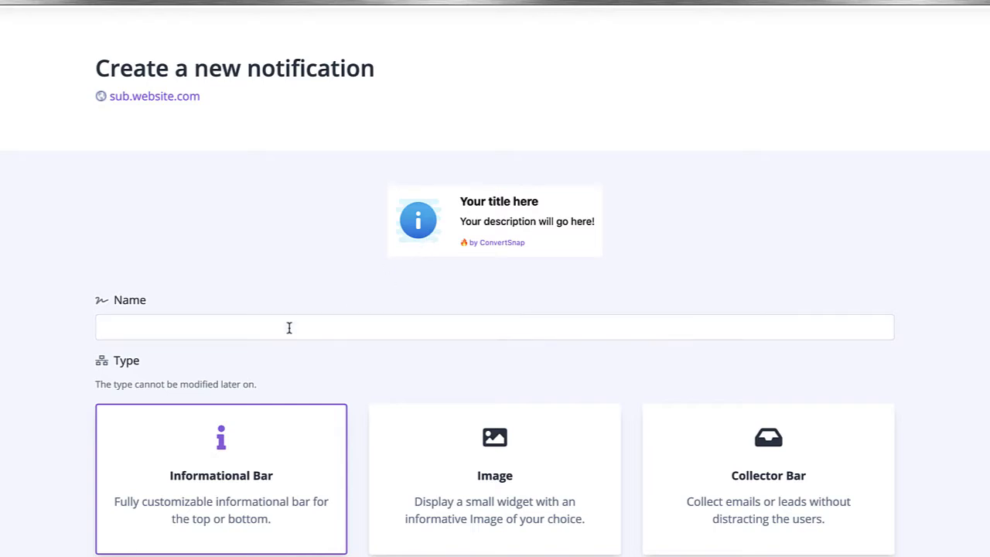
{"action": "left_click", "coordinate": [107, 329]}
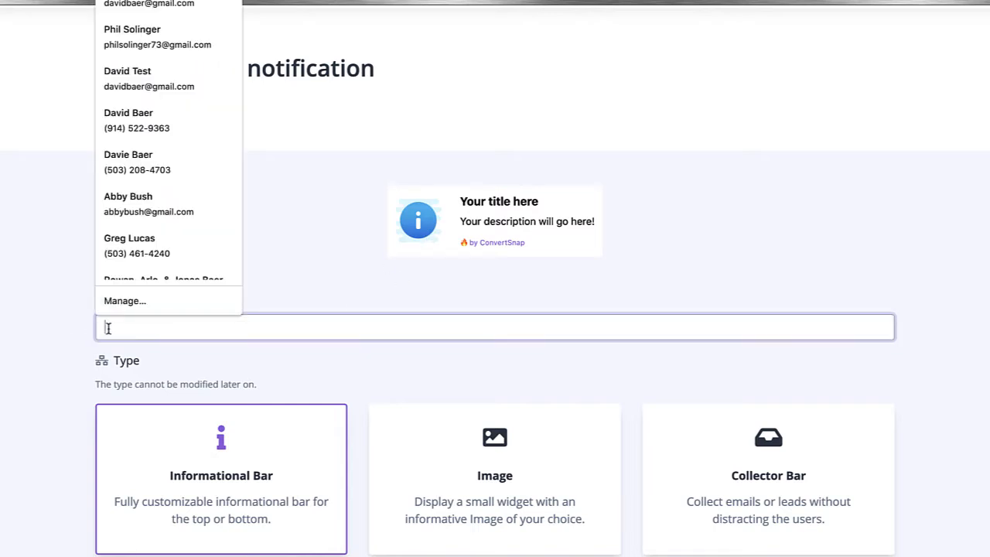
{"action": "left_click", "coordinate": [57, 346]}
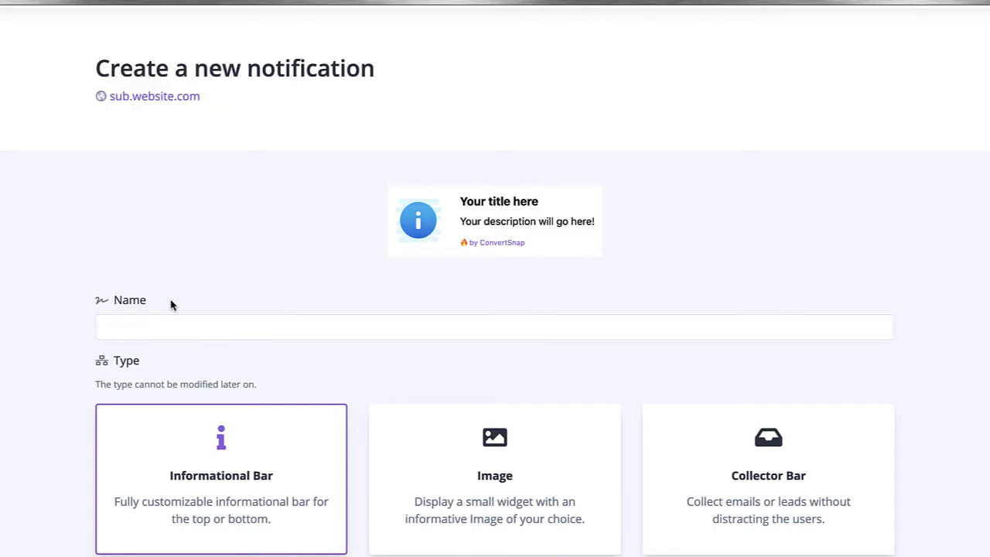
{"action": "scroll", "coordinate": [186, 303], "scroll_direction": "down", "scroll_amount": 3}
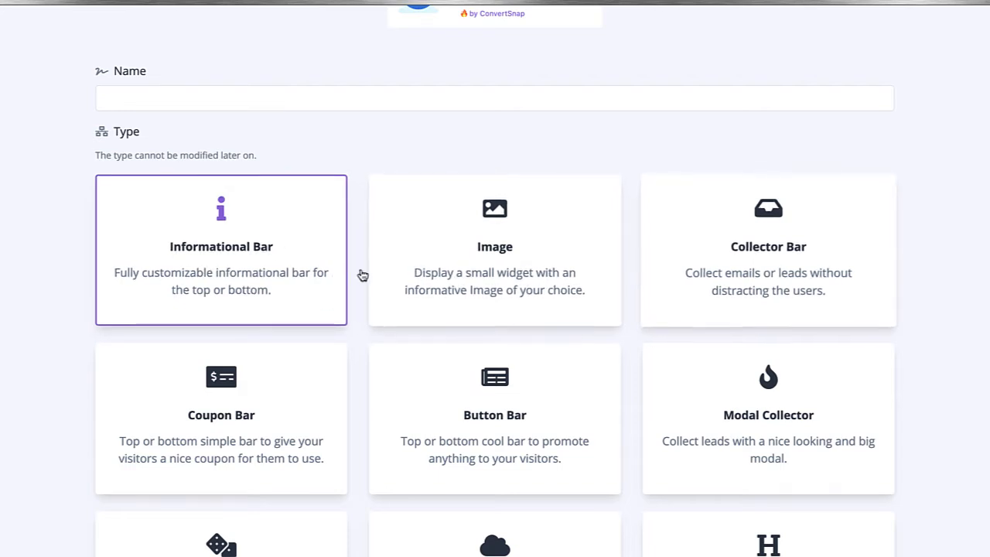
{"action": "scroll", "coordinate": [309, 275], "scroll_direction": "down", "scroll_amount": 1}
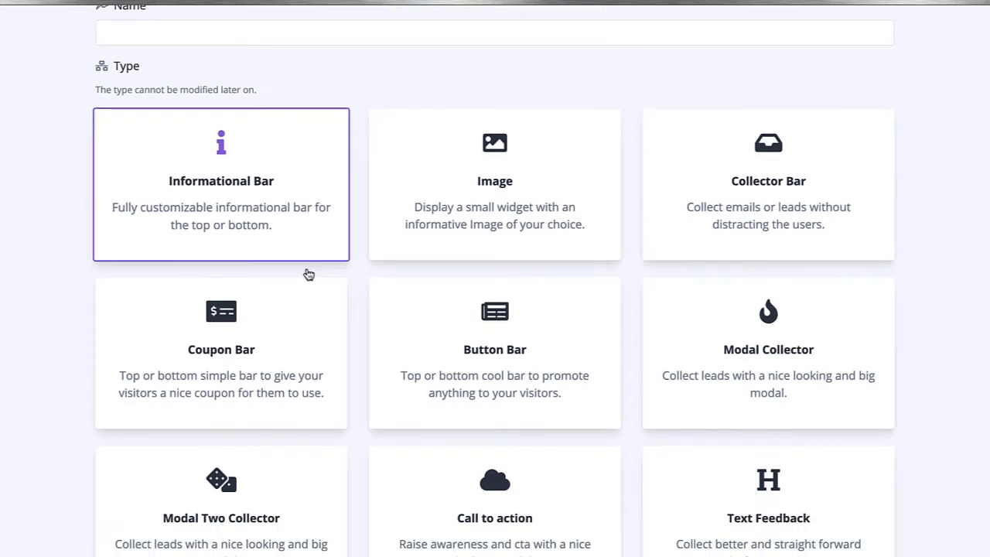
{"action": "scroll", "coordinate": [309, 275], "scroll_direction": "up", "scroll_amount": 1}
{"action": "scroll", "coordinate": [309, 274], "scroll_direction": "up", "scroll_amount": 3}
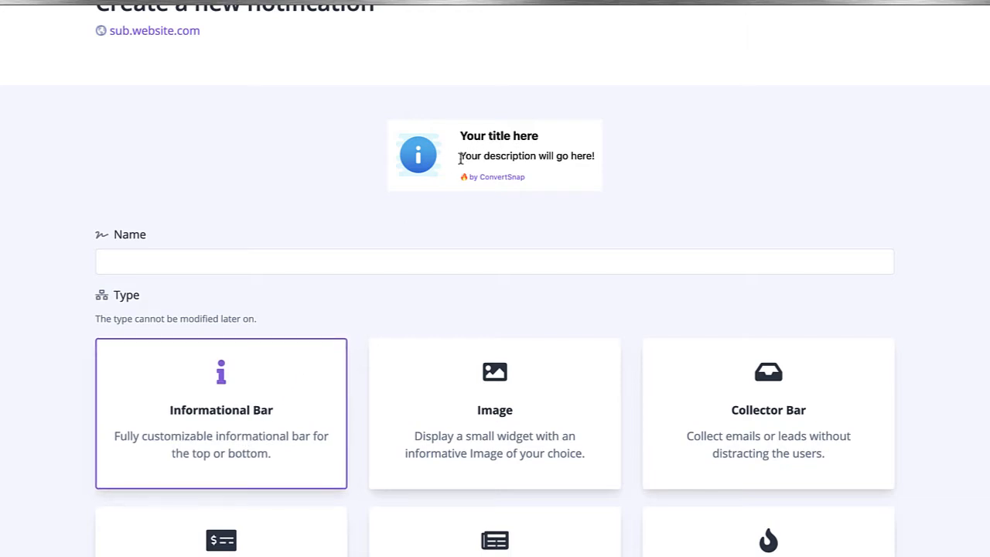
Choose the Image notification type and look over its preview down to the Register button
{"action": "left_click", "coordinate": [413, 418]}
{"action": "scroll", "coordinate": [396, 492], "scroll_direction": "down", "scroll_amount": 5}
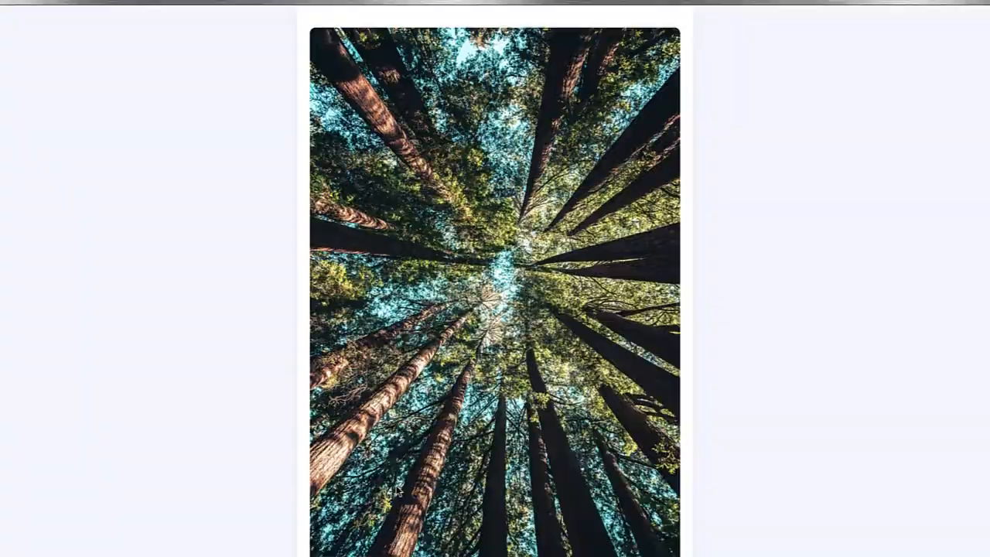
{"action": "scroll", "coordinate": [396, 491], "scroll_direction": "up", "scroll_amount": 5}
{"action": "scroll", "coordinate": [398, 492], "scroll_direction": "down", "scroll_amount": 3}
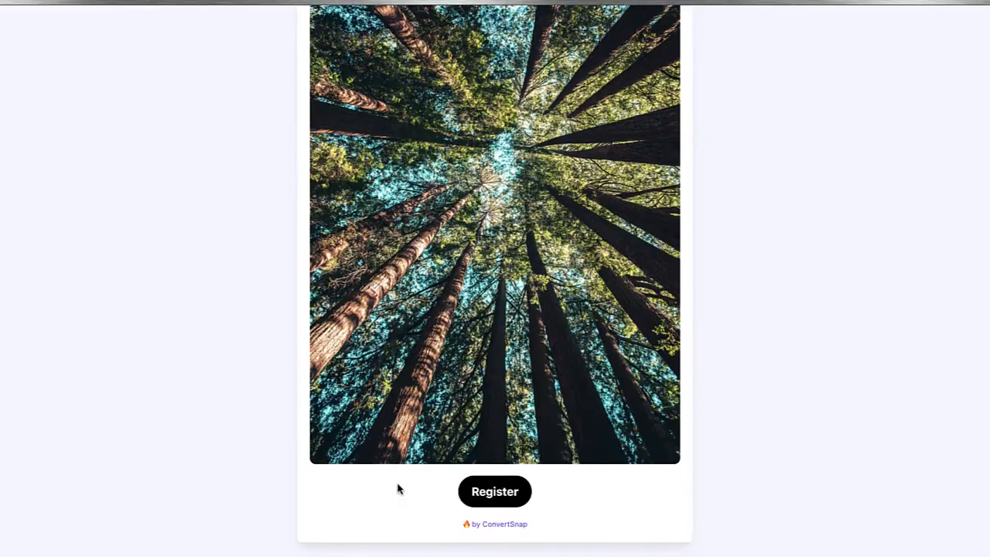
Choose the Collector Bar notification type and look over its email sign-up bar preview
{"action": "scroll", "coordinate": [572, 477], "scroll_direction": "down", "scroll_amount": 5}
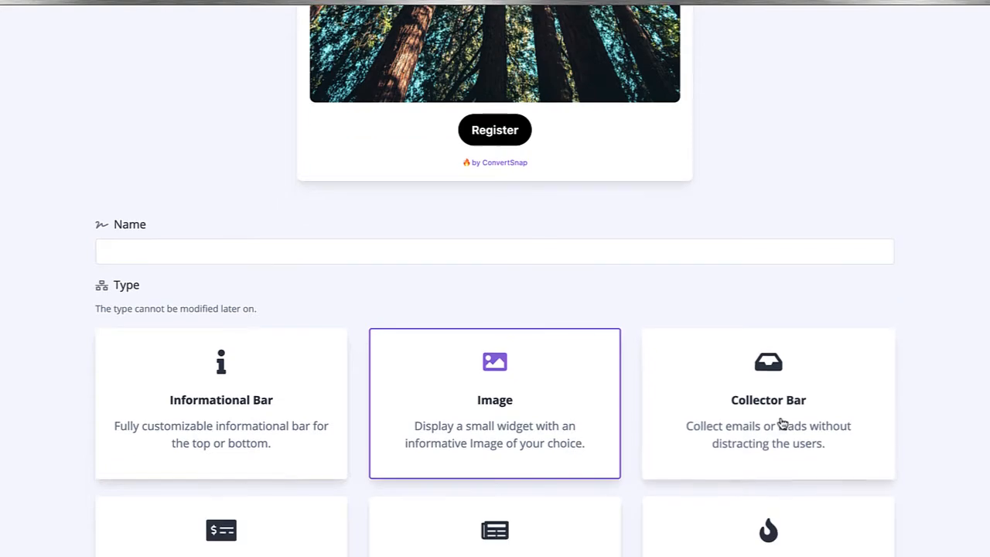
{"action": "scroll", "coordinate": [780, 422], "scroll_direction": "down", "scroll_amount": 8}
{"action": "scroll", "coordinate": [704, 270], "scroll_direction": "up", "scroll_amount": 7}
{"action": "left_click", "coordinate": [703, 270]}
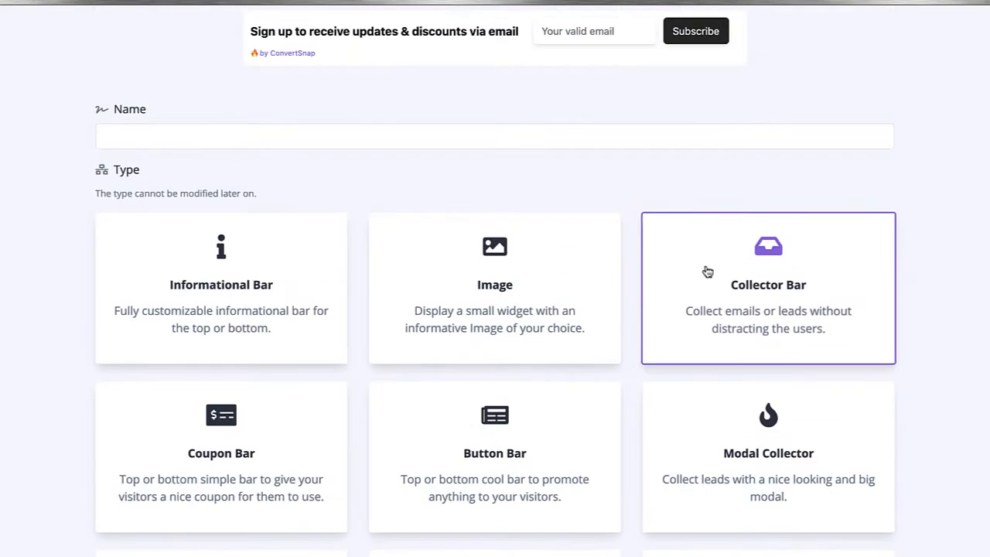
{"action": "scroll", "coordinate": [705, 225], "scroll_direction": "up", "scroll_amount": 1}
{"action": "scroll", "coordinate": [706, 174], "scroll_direction": "up", "scroll_amount": 2}
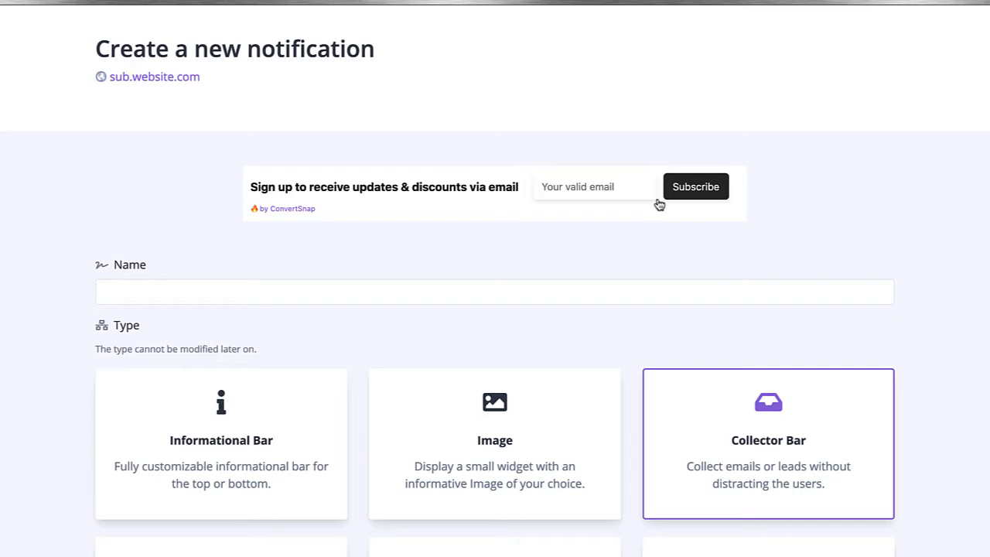
{"action": "scroll", "coordinate": [711, 225], "scroll_direction": "down", "scroll_amount": 1}
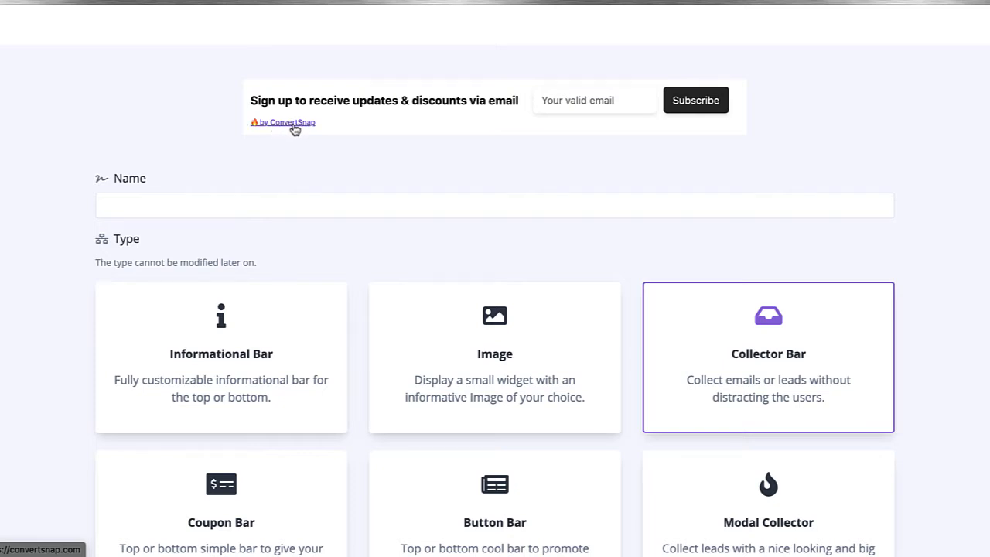
Preview the Coupon Bar notification type and the Button Bar type by selecting each in turn
{"action": "scroll", "coordinate": [314, 132], "scroll_direction": "down", "scroll_amount": 2}
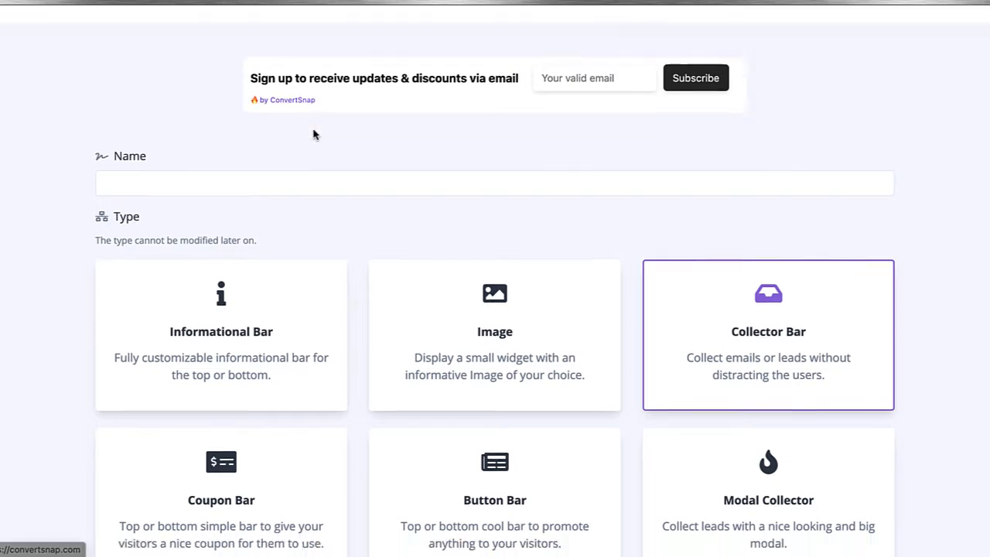
{"action": "left_click", "coordinate": [279, 363]}
{"action": "scroll", "coordinate": [279, 356], "scroll_direction": "up", "scroll_amount": 3}
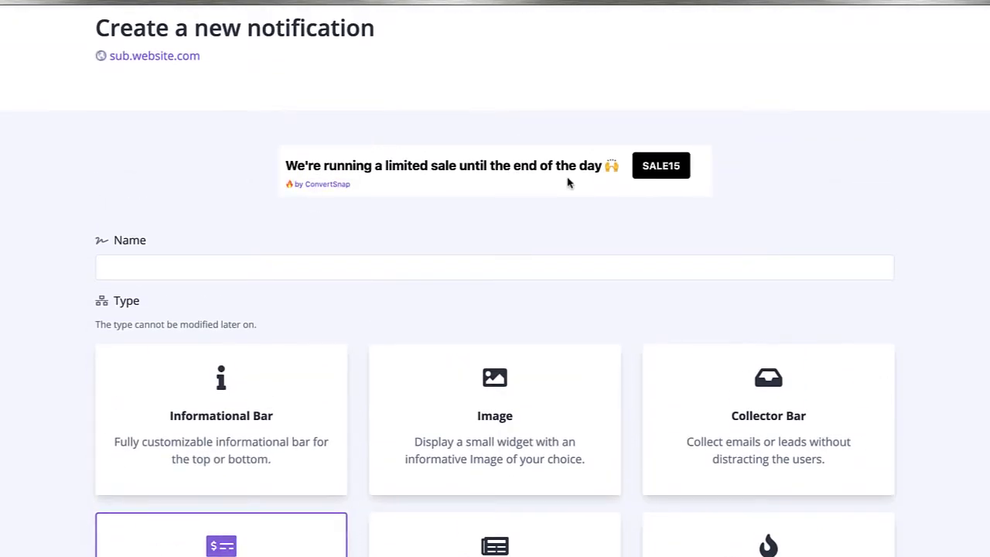
{"action": "scroll", "coordinate": [374, 320], "scroll_direction": "down", "scroll_amount": 4}
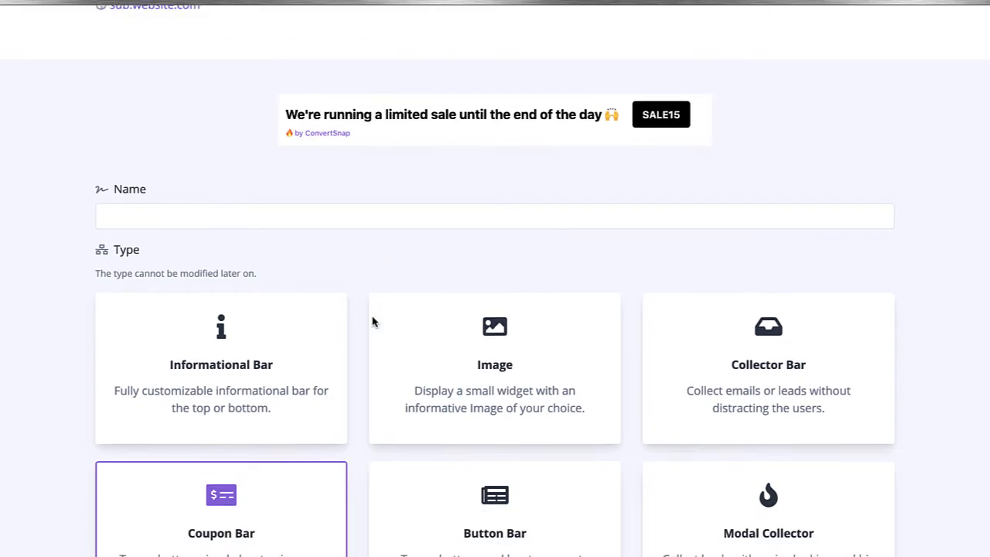
{"action": "left_click", "coordinate": [400, 335]}
{"action": "scroll", "coordinate": [400, 334], "scroll_direction": "up", "scroll_amount": 5}
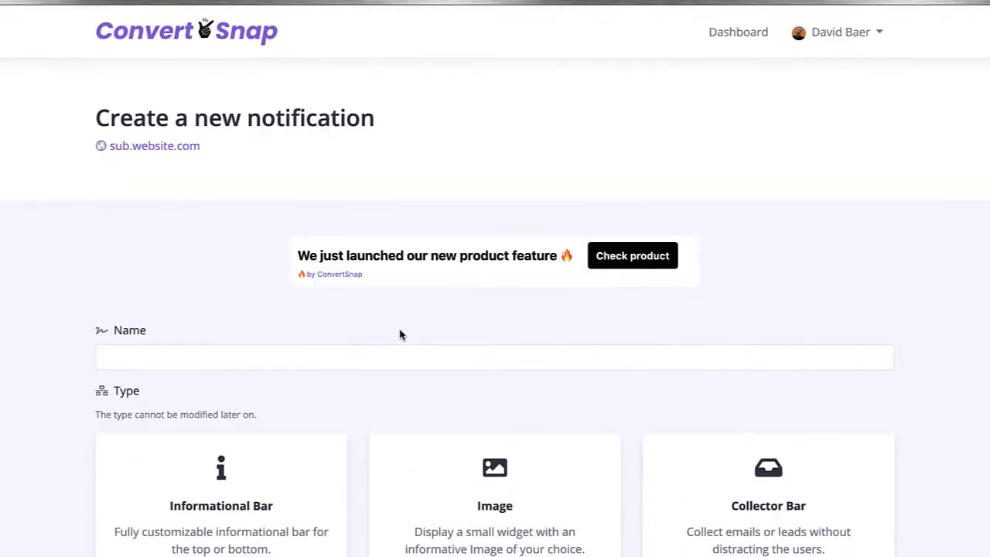
Select the Modal Collector type and the Modal Two Collector type in turn to view their sign-up previews
{"action": "scroll", "coordinate": [583, 352], "scroll_direction": "down", "scroll_amount": 5}
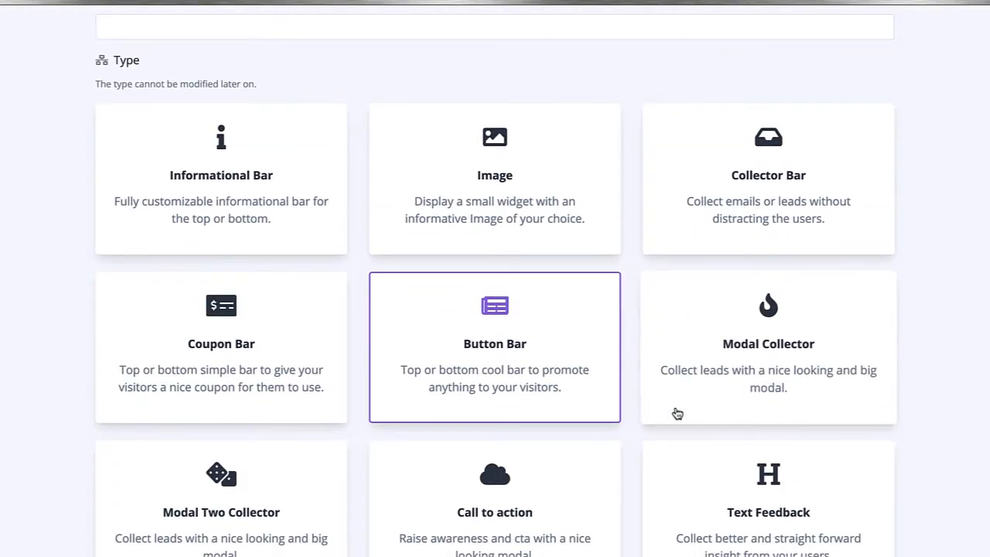
{"action": "left_click", "coordinate": [676, 411]}
{"action": "scroll", "coordinate": [676, 413], "scroll_direction": "down", "scroll_amount": 1}
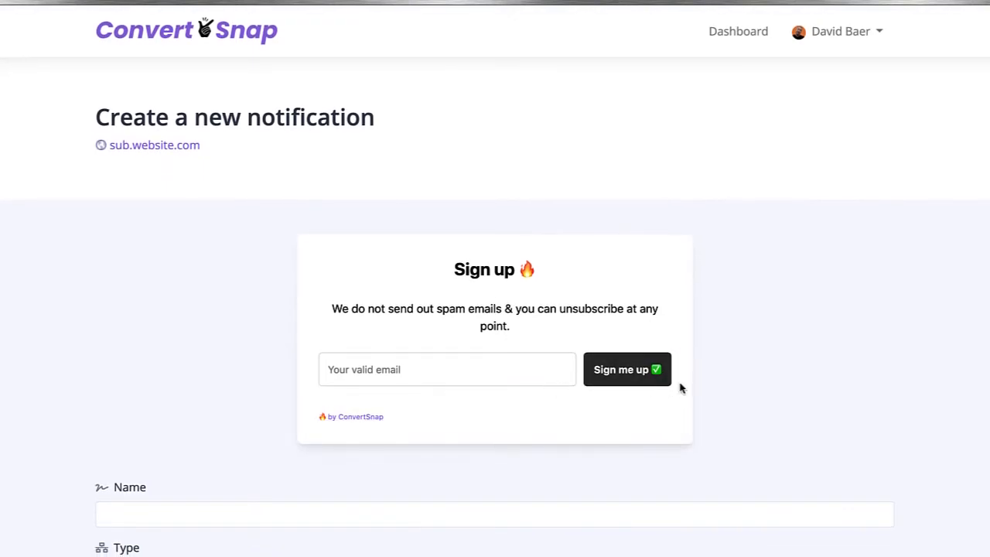
{"action": "scroll", "coordinate": [681, 388], "scroll_direction": "down", "scroll_amount": 7}
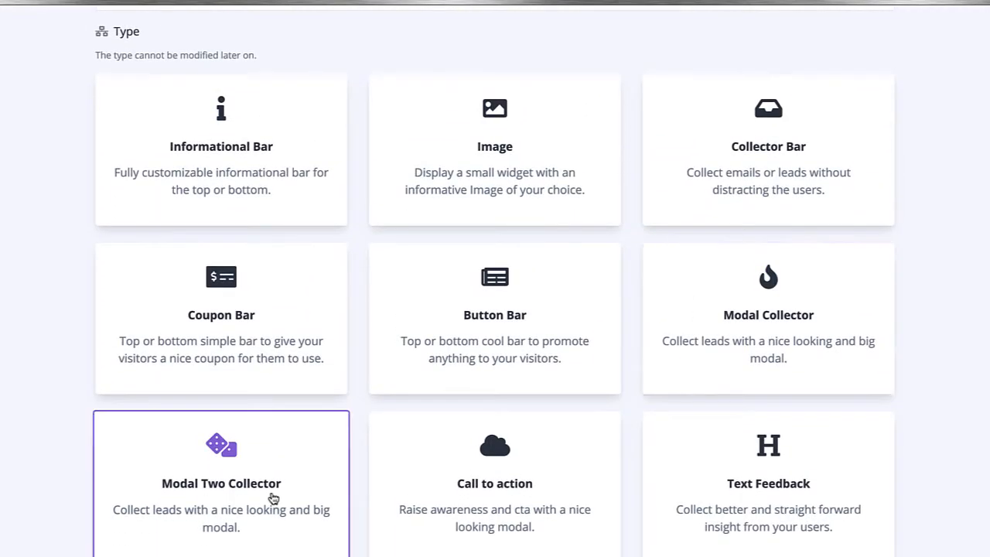
{"action": "scroll", "coordinate": [273, 499], "scroll_direction": "up", "scroll_amount": 7}
Select the Call to action type and the Text Feedback type in turn and view each preview
{"action": "scroll", "coordinate": [273, 499], "scroll_direction": "down", "scroll_amount": 8}
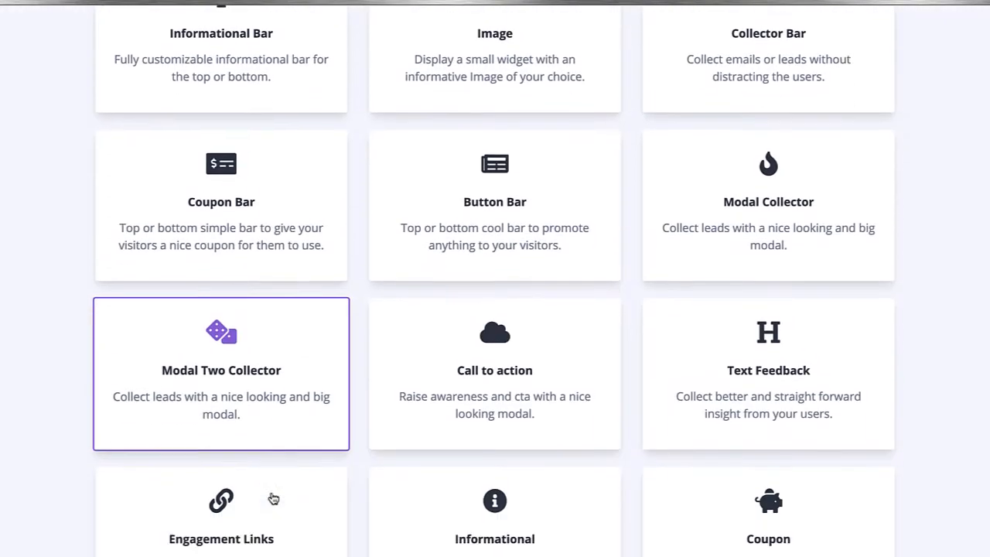
{"action": "scroll", "coordinate": [389, 405], "scroll_direction": "up", "scroll_amount": 8}
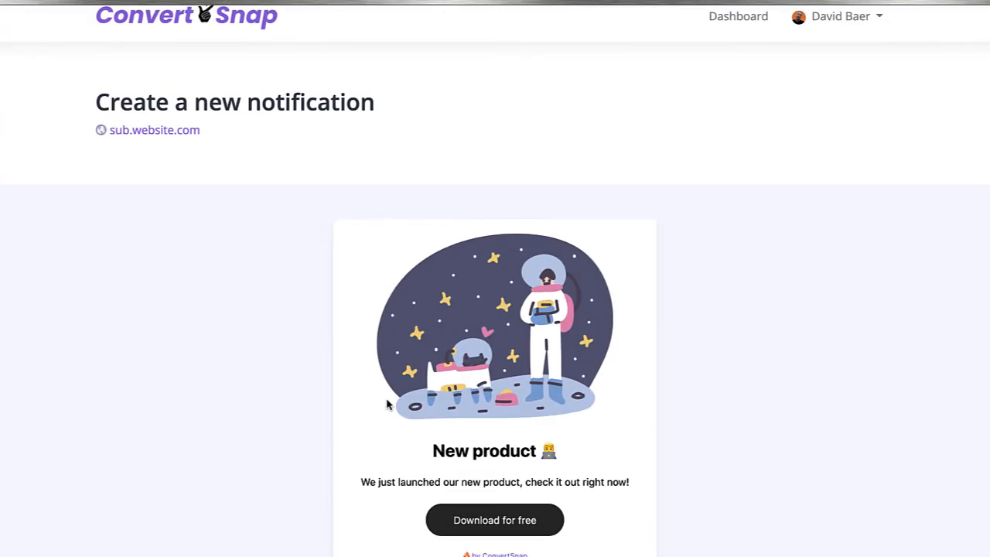
{"action": "scroll", "coordinate": [390, 405], "scroll_direction": "down", "scroll_amount": 1}
{"action": "scroll", "coordinate": [528, 291], "scroll_direction": "down", "scroll_amount": 3}
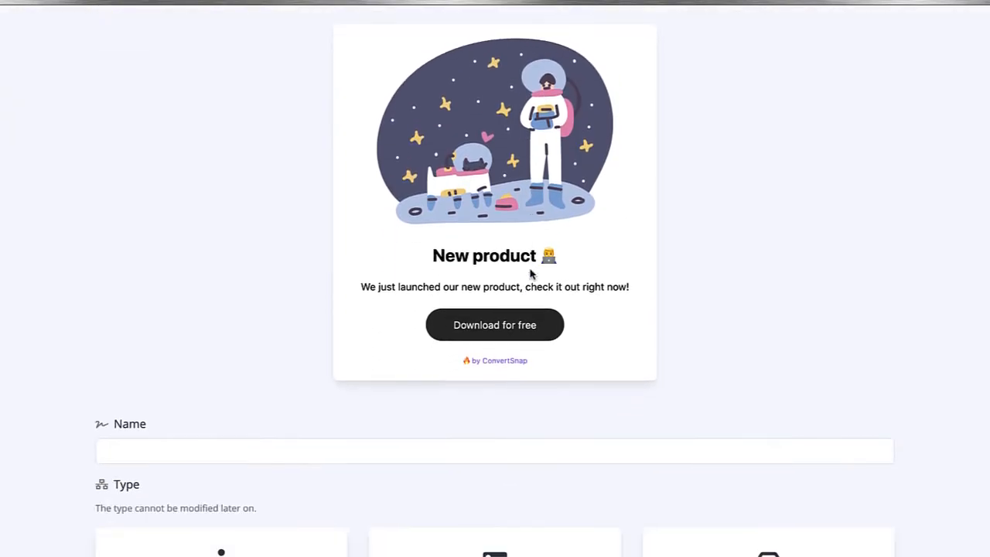
{"action": "scroll", "coordinate": [642, 352], "scroll_direction": "down", "scroll_amount": 15}
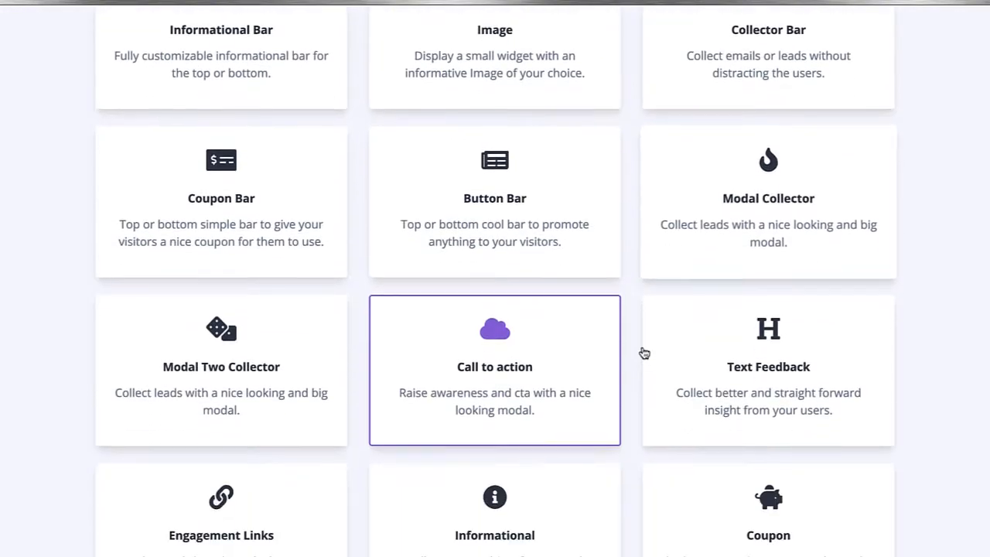
{"action": "scroll", "coordinate": [680, 316], "scroll_direction": "up", "scroll_amount": 15}
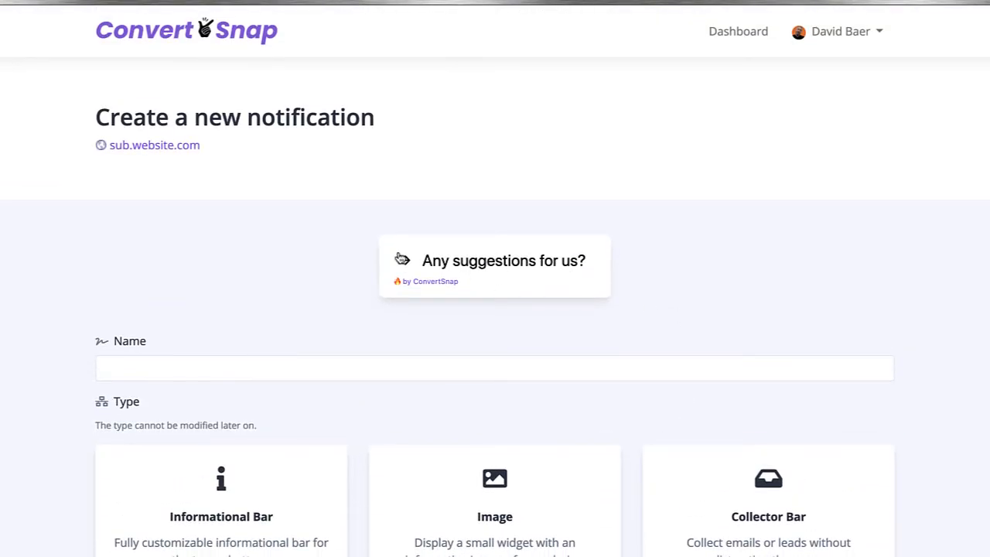
Select the Engagement Links type and the Informational type in turn and look at their widget previews
{"action": "scroll", "coordinate": [603, 289], "scroll_direction": "down", "scroll_amount": 12}
{"action": "scroll", "coordinate": [595, 290], "scroll_direction": "down", "scroll_amount": 2}
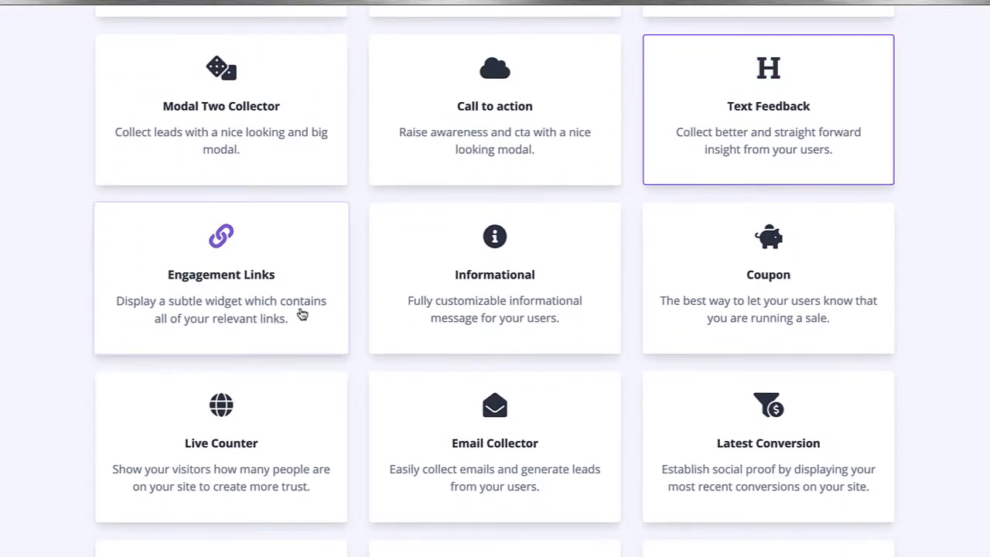
{"action": "scroll", "coordinate": [302, 312], "scroll_direction": "up", "scroll_amount": 14}
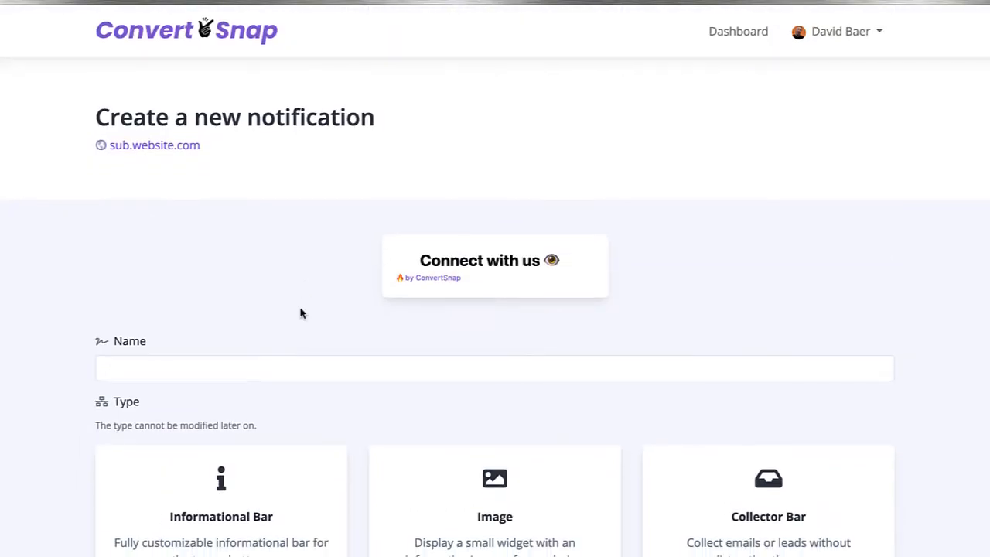
{"action": "scroll", "coordinate": [302, 312], "scroll_direction": "down", "scroll_amount": 13}
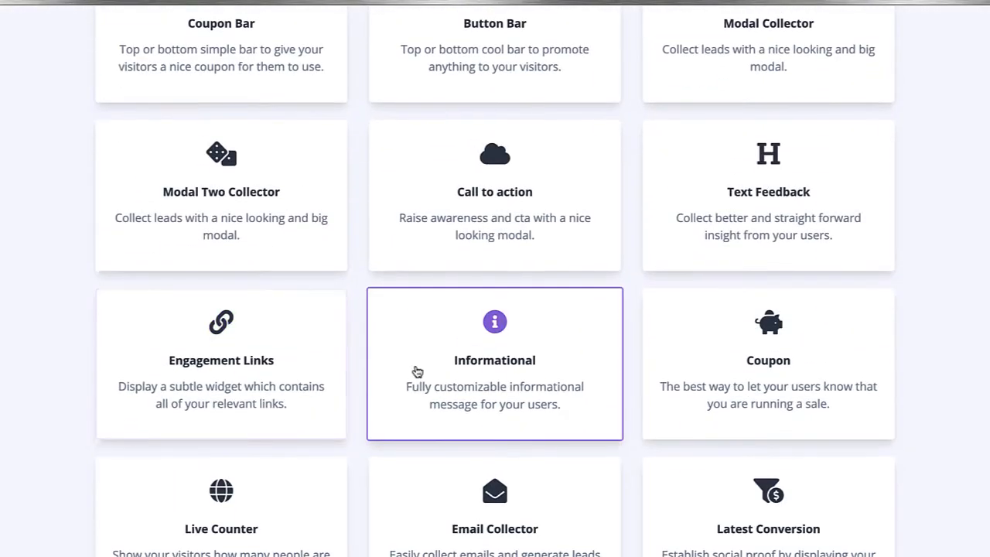
{"action": "scroll", "coordinate": [416, 372], "scroll_direction": "up", "scroll_amount": 13}
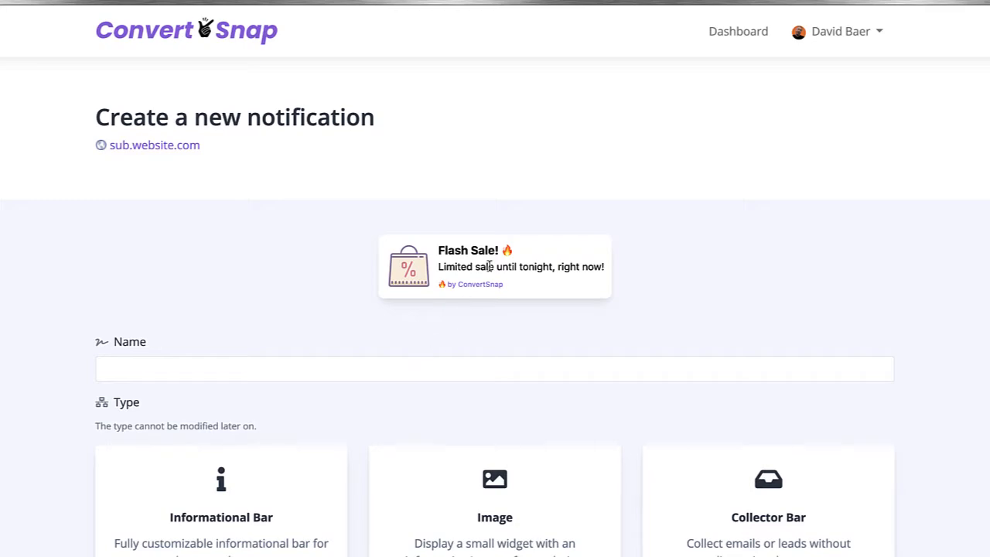
Preview the Coupon notification type, including its code and button, and the Live Counter type
{"action": "scroll", "coordinate": [580, 352], "scroll_direction": "down", "scroll_amount": 9}
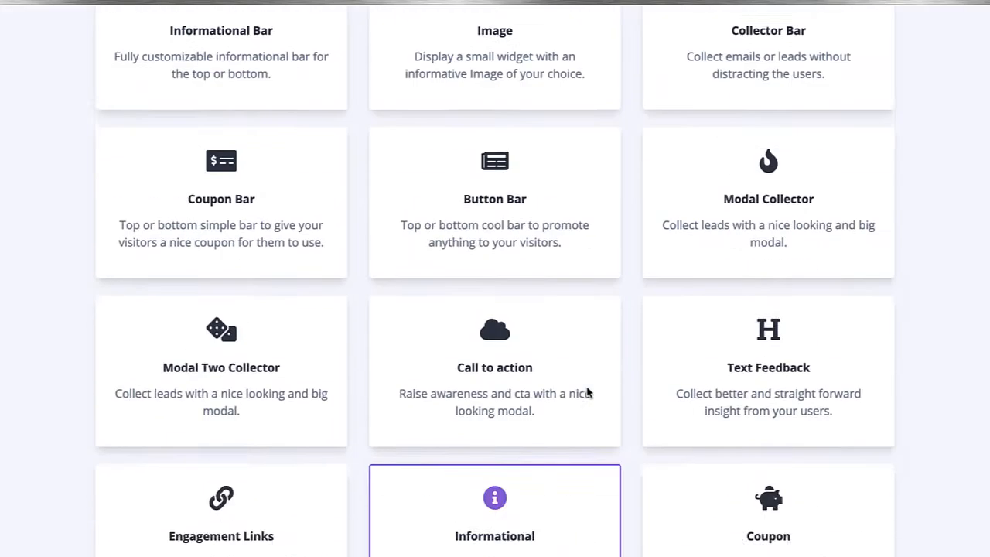
{"action": "scroll", "coordinate": [725, 342], "scroll_direction": "up", "scroll_amount": 3}
{"action": "scroll", "coordinate": [725, 342], "scroll_direction": "up", "scroll_amount": 8}
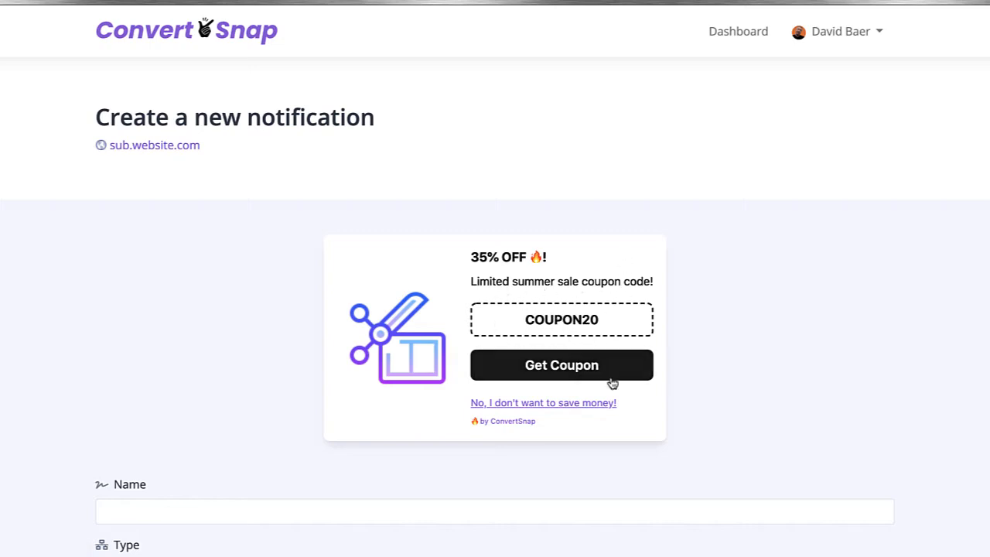
{"action": "scroll", "coordinate": [704, 469], "scroll_direction": "down", "scroll_amount": 8}
{"action": "scroll", "coordinate": [703, 469], "scroll_direction": "down", "scroll_amount": 3}
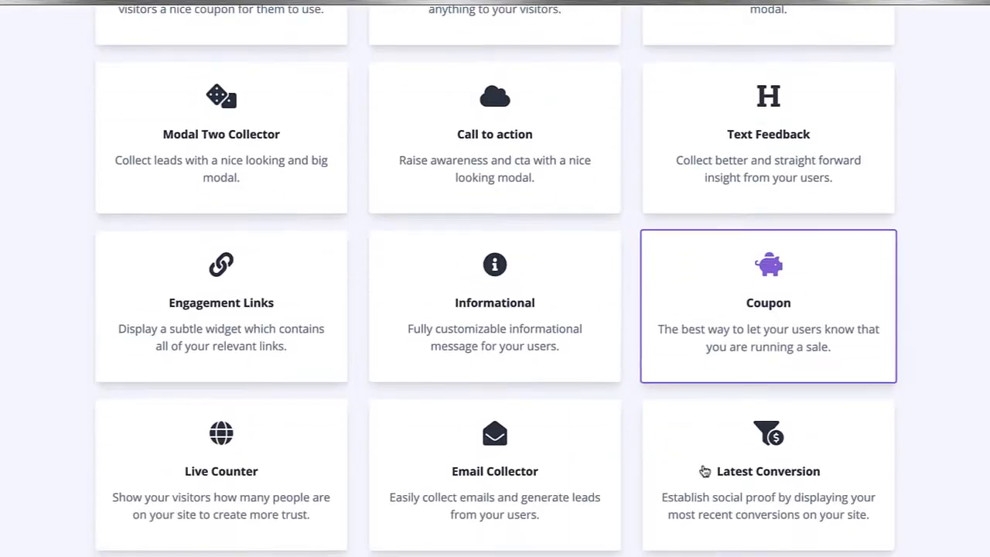
{"action": "left_click", "coordinate": [248, 451]}
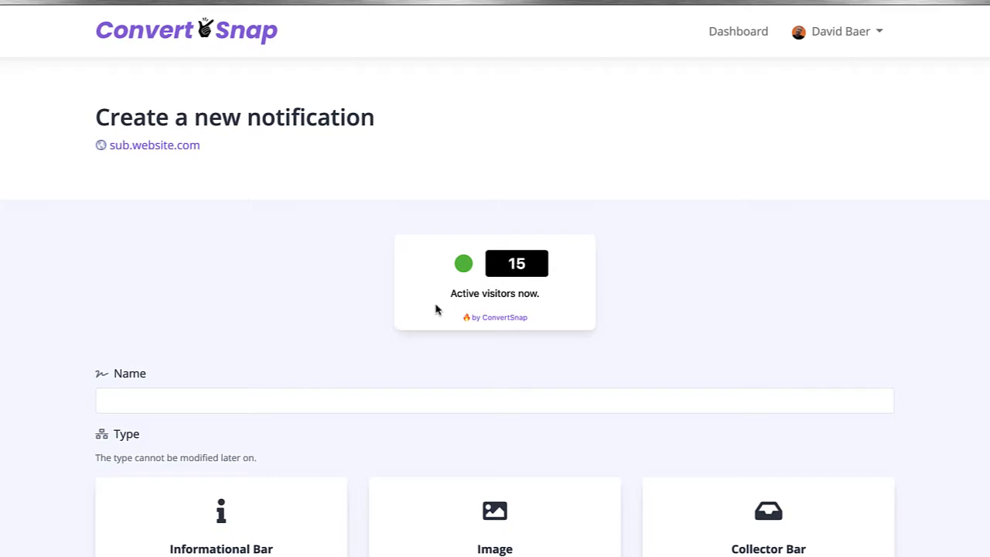
Select the Email Collector type and the Latest Conversion type in turn and examine their previews
{"action": "scroll", "coordinate": [370, 374], "scroll_direction": "down", "scroll_amount": 10}
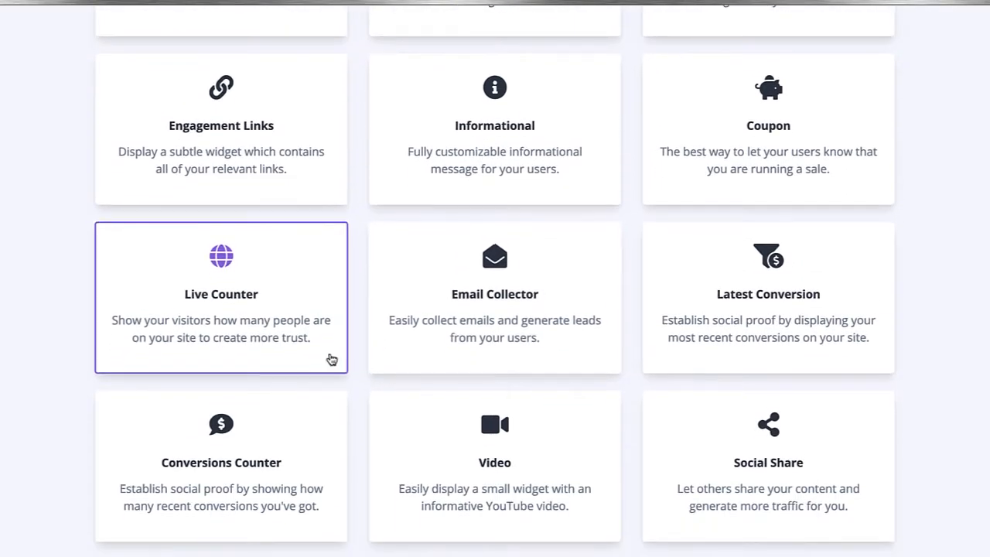
{"action": "left_click", "coordinate": [433, 337]}
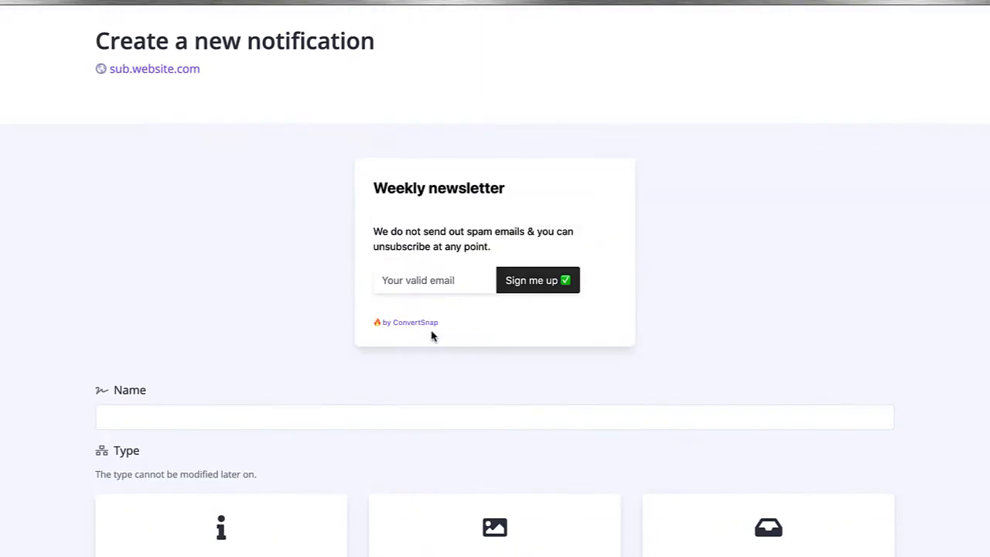
{"action": "scroll", "coordinate": [431, 336], "scroll_direction": "down", "scroll_amount": 8}
{"action": "scroll", "coordinate": [432, 336], "scroll_direction": "down", "scroll_amount": 5}
{"action": "left_click", "coordinate": [792, 191]}
{"action": "scroll", "coordinate": [784, 250], "scroll_direction": "down", "scroll_amount": 2}
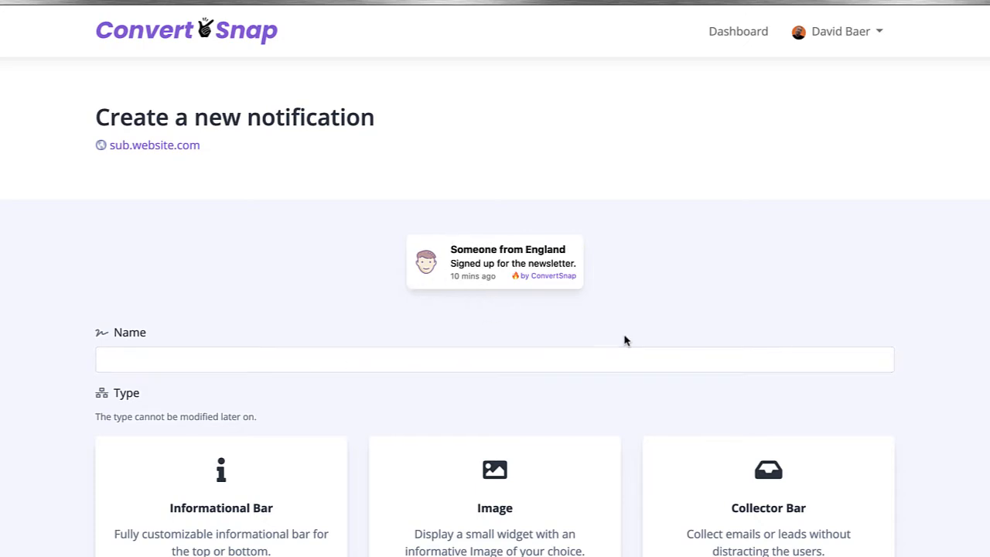
Select the Conversions Counter type and the Video type in turn and view their previews
{"action": "scroll", "coordinate": [662, 427], "scroll_direction": "down", "scroll_amount": 8}
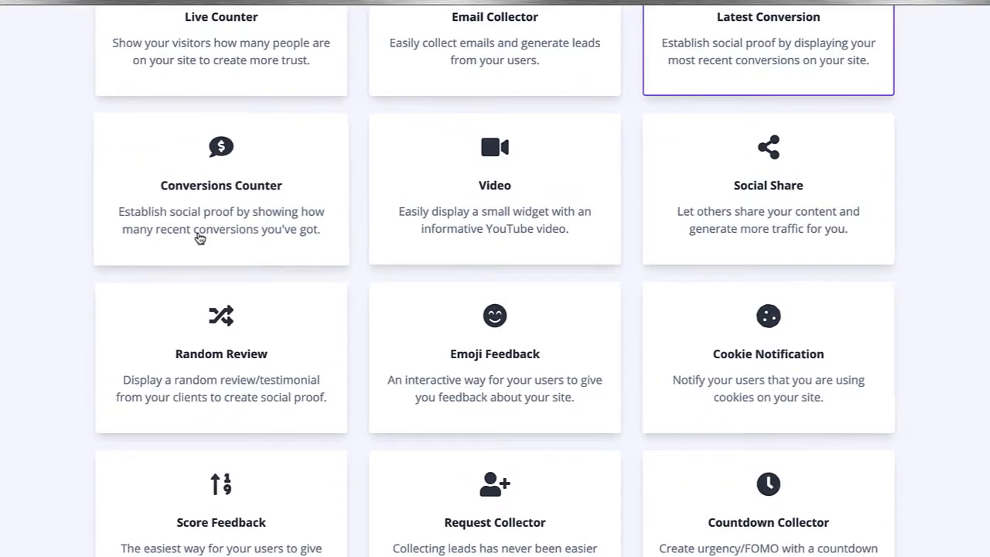
{"action": "scroll", "coordinate": [199, 238], "scroll_direction": "up", "scroll_amount": 10}
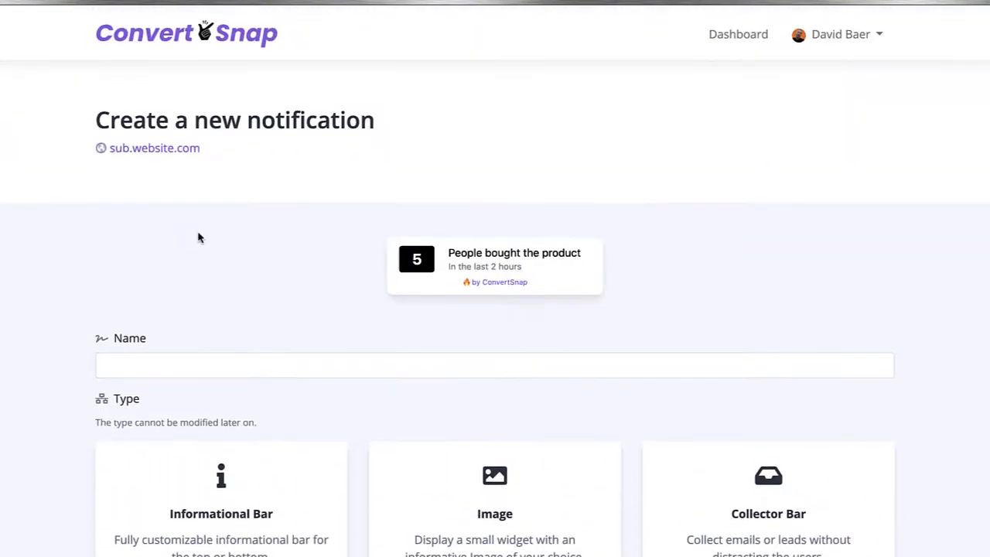
{"action": "scroll", "coordinate": [199, 238], "scroll_direction": "down", "scroll_amount": 10}
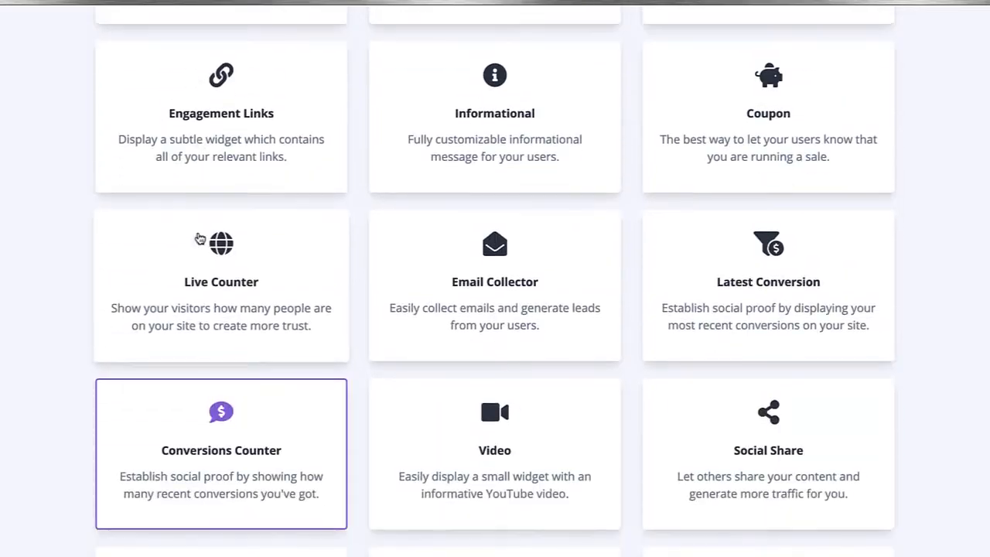
{"action": "scroll", "coordinate": [434, 227], "scroll_direction": "up", "scroll_amount": 10}
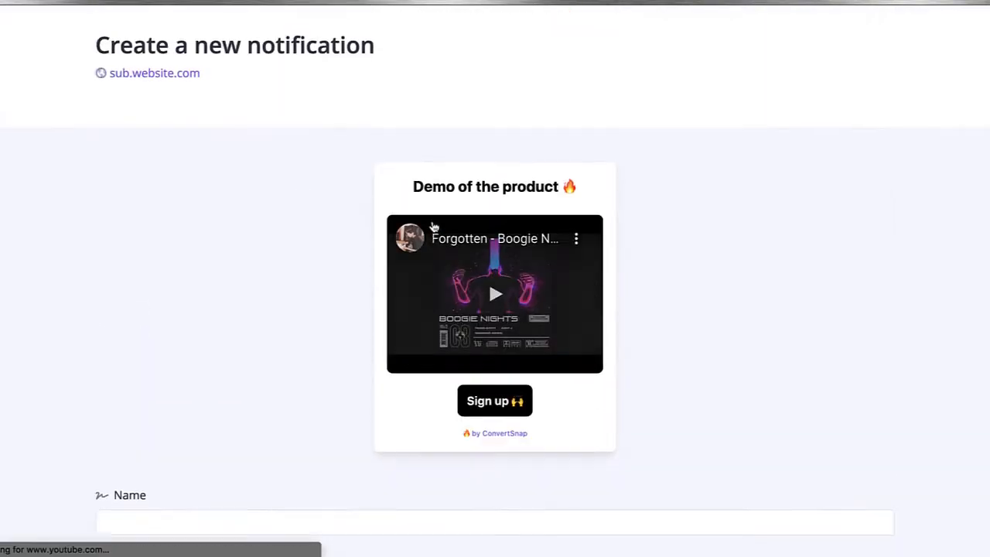
Choose the Social Share type and then the Random Review type to look at their previews
{"action": "scroll", "coordinate": [791, 488], "scroll_direction": "down", "scroll_amount": 10}
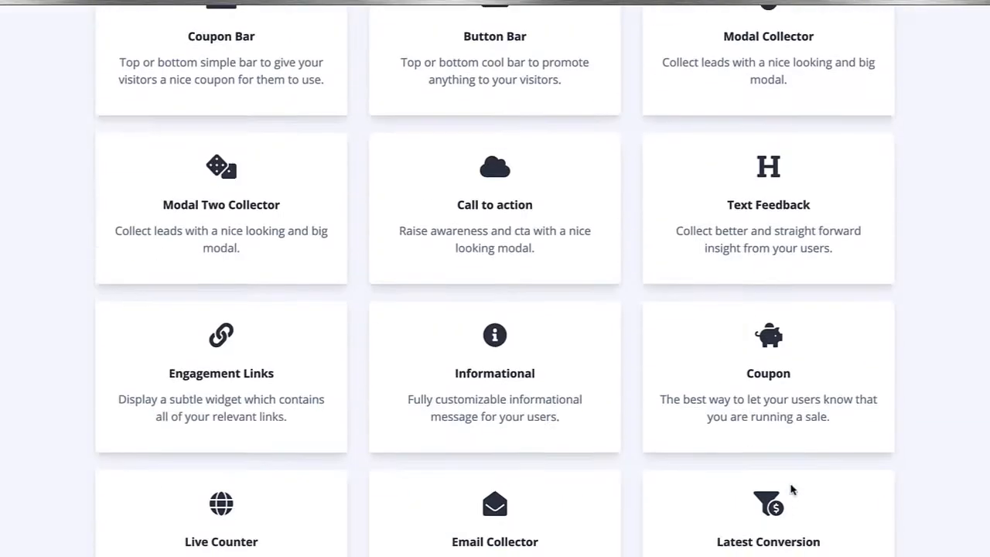
{"action": "left_click", "coordinate": [781, 270]}
{"action": "scroll", "coordinate": [779, 266], "scroll_direction": "up", "scroll_amount": 10}
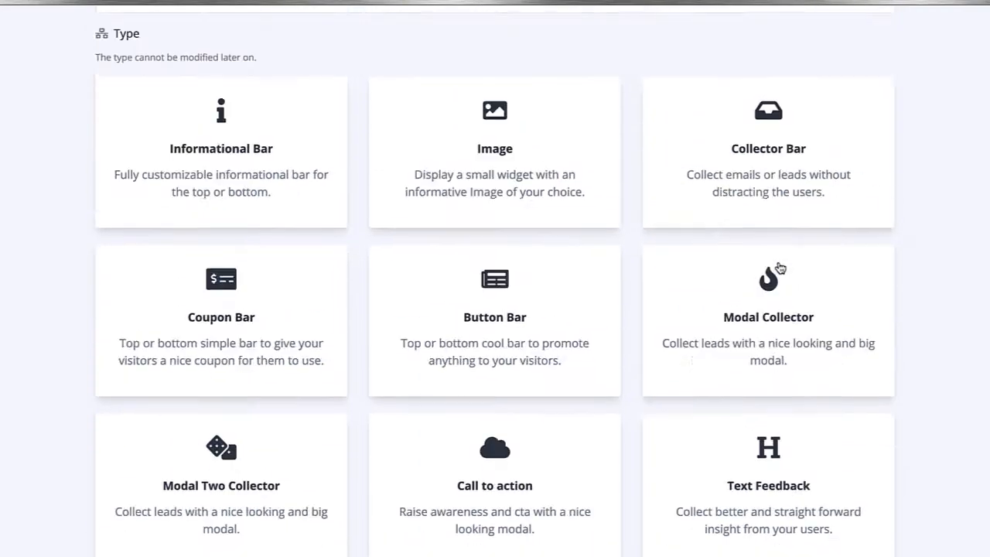
{"action": "scroll", "coordinate": [780, 267], "scroll_direction": "down", "scroll_amount": 15}
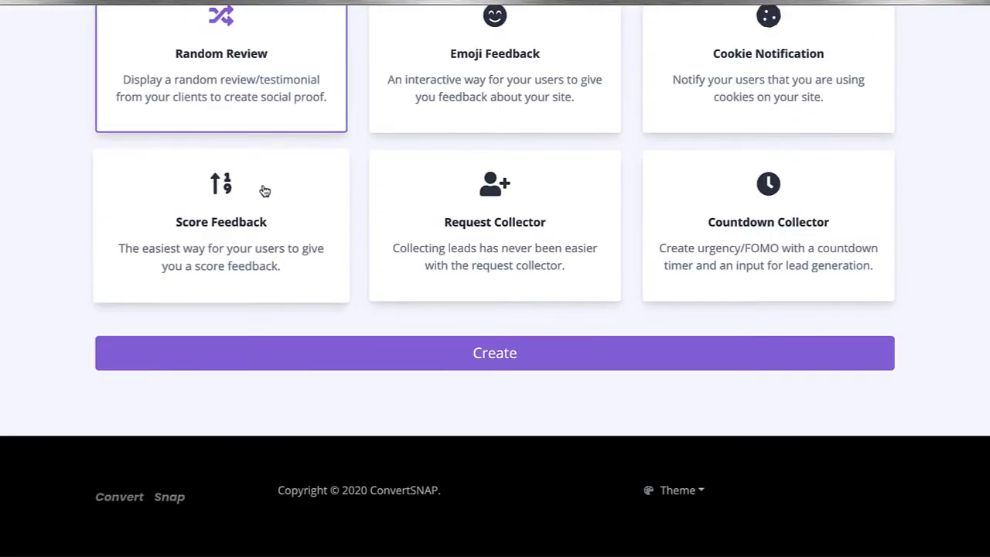
{"action": "scroll", "coordinate": [264, 191], "scroll_direction": "up", "scroll_amount": 15}
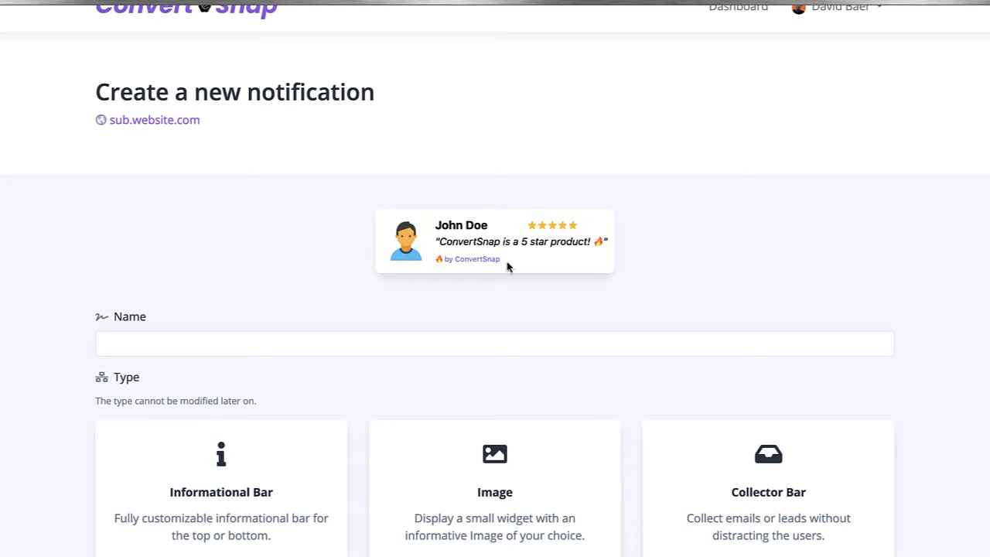
Select the Emoji Feedback type and the Cookie Notification type in turn and examine their previews
{"action": "scroll", "coordinate": [401, 414], "scroll_direction": "down", "scroll_amount": 15}
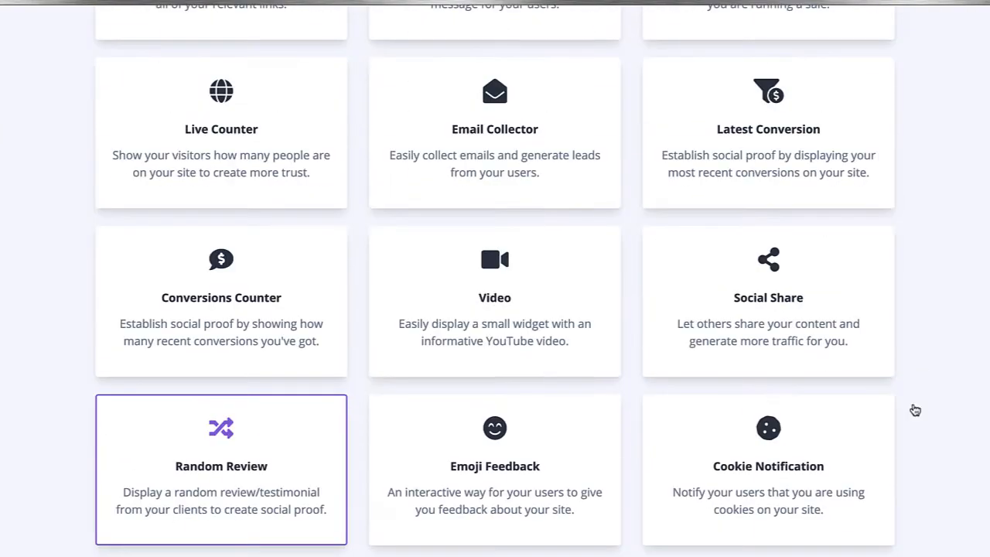
{"action": "left_click", "coordinate": [539, 457]}
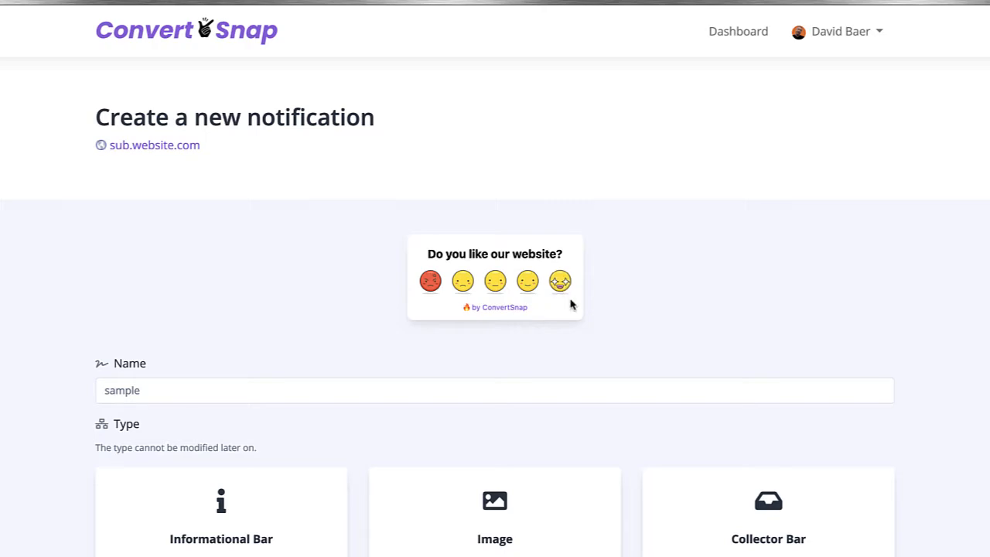
{"action": "scroll", "coordinate": [553, 347], "scroll_direction": "down", "scroll_amount": 12}
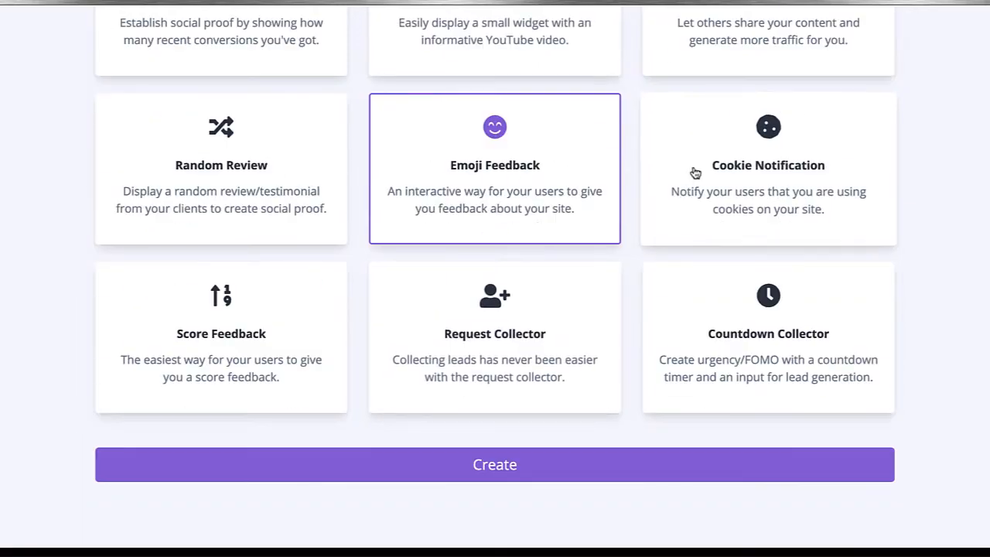
{"action": "left_click", "coordinate": [694, 173]}
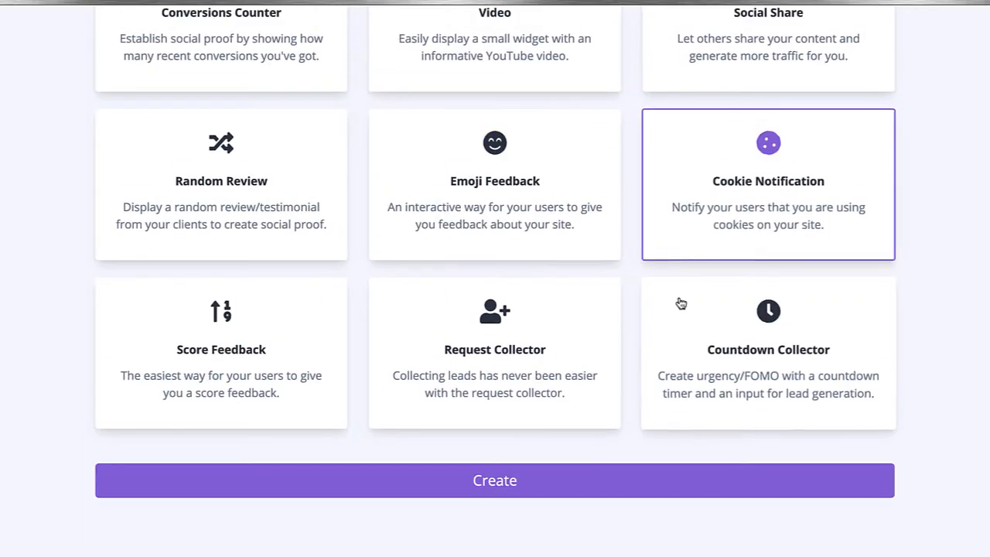
{"action": "scroll", "coordinate": [678, 302], "scroll_direction": "up", "scroll_amount": 12}
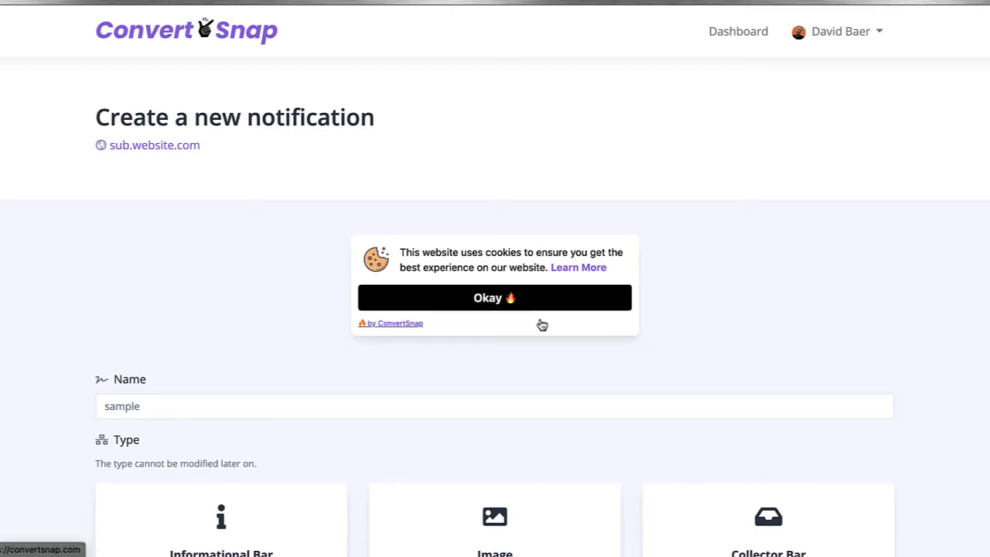
Preview the remaining Score Feedback, Request Collector and Countdown Collector notification types one after another
{"action": "scroll", "coordinate": [543, 325], "scroll_direction": "down", "scroll_amount": 20}
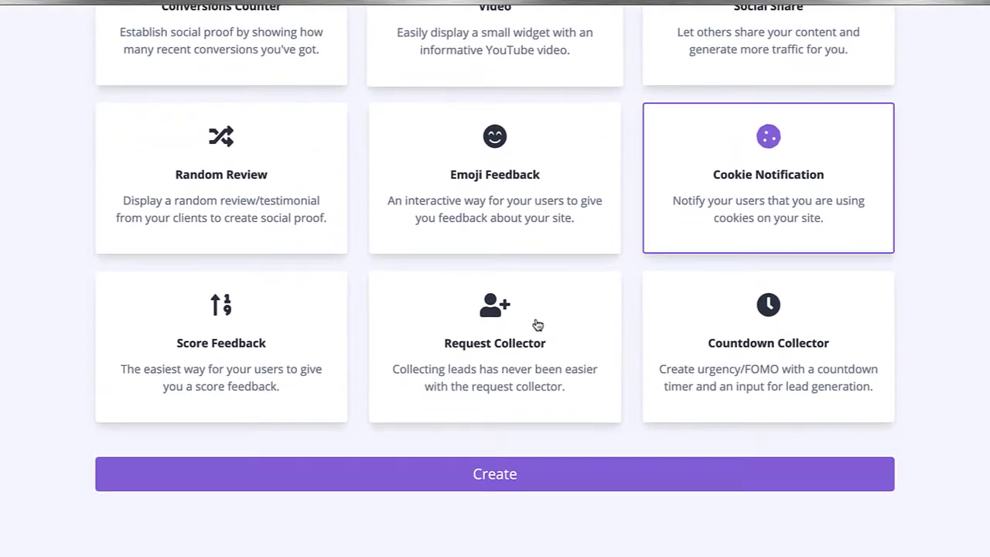
{"action": "left_click", "coordinate": [249, 354]}
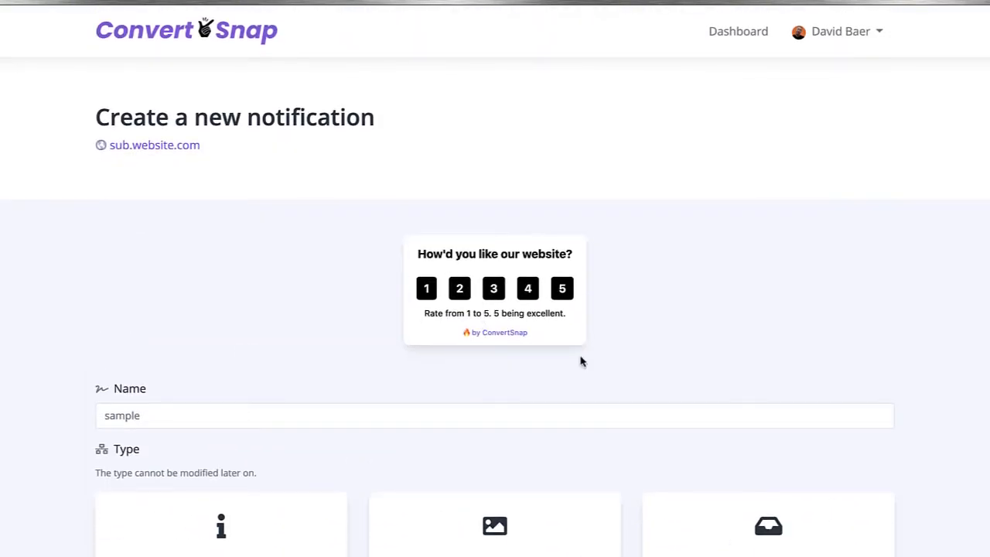
{"action": "scroll", "coordinate": [608, 342], "scroll_direction": "down", "scroll_amount": 10}
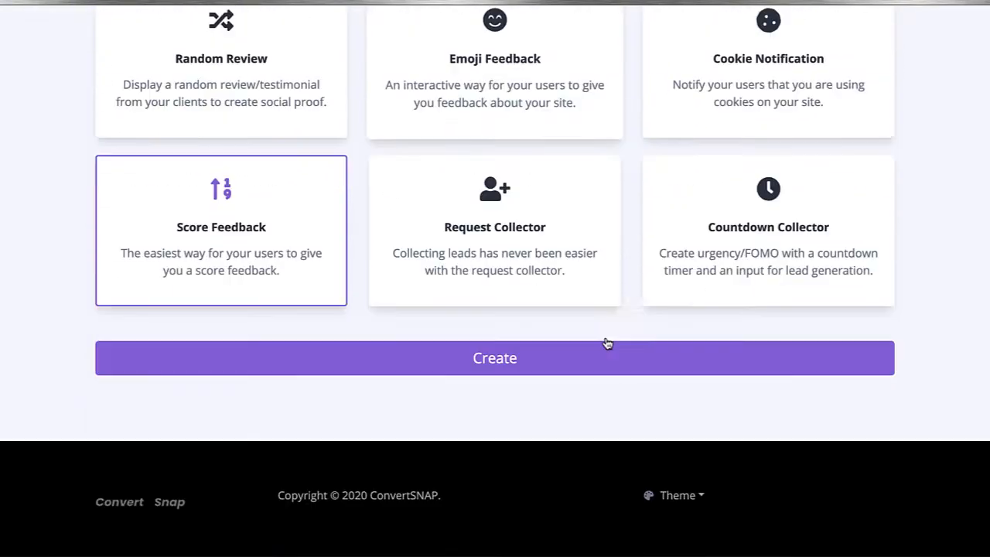
{"action": "left_click", "coordinate": [553, 261]}
{"action": "scroll", "coordinate": [551, 260], "scroll_direction": "up", "scroll_amount": 10}
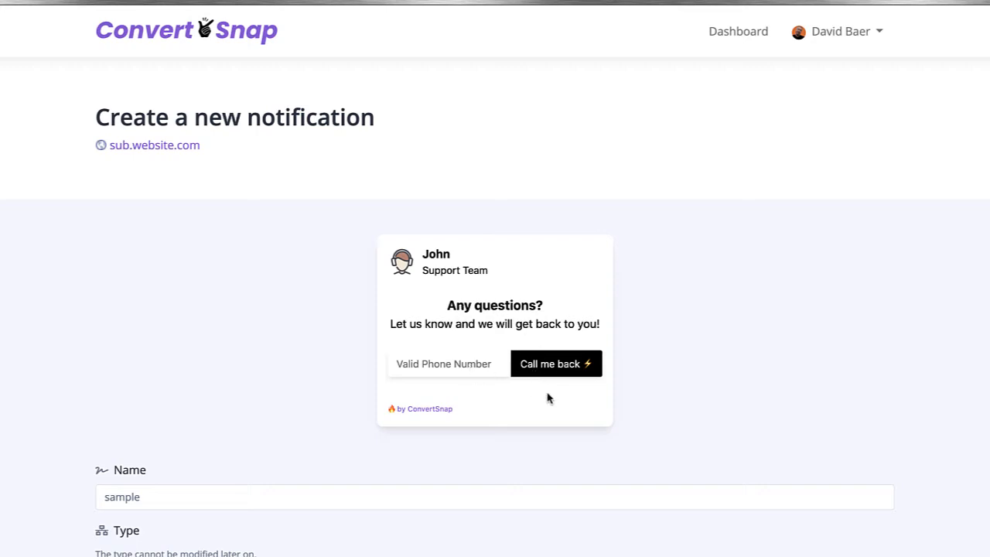
{"action": "scroll", "coordinate": [547, 399], "scroll_direction": "down", "scroll_amount": 10}
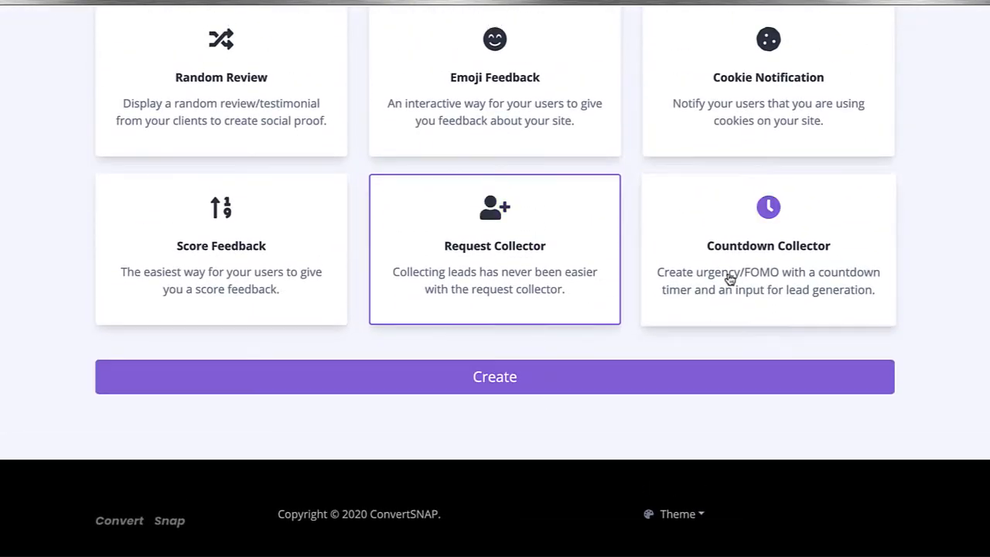
{"action": "left_click", "coordinate": [731, 280]}
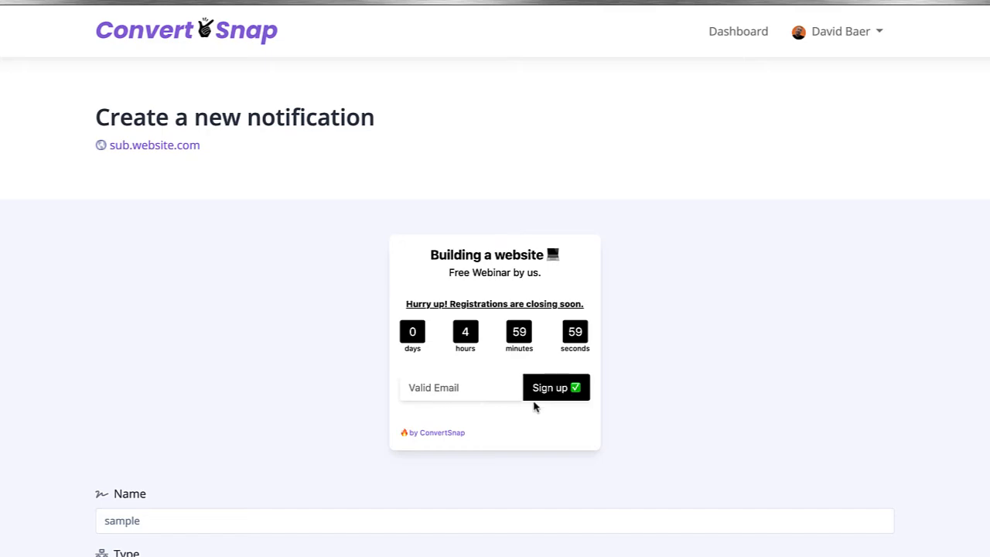
Choose Score Feedback as the type and create the notification named sample
{"action": "scroll", "coordinate": [534, 406], "scroll_direction": "down", "scroll_amount": 10}
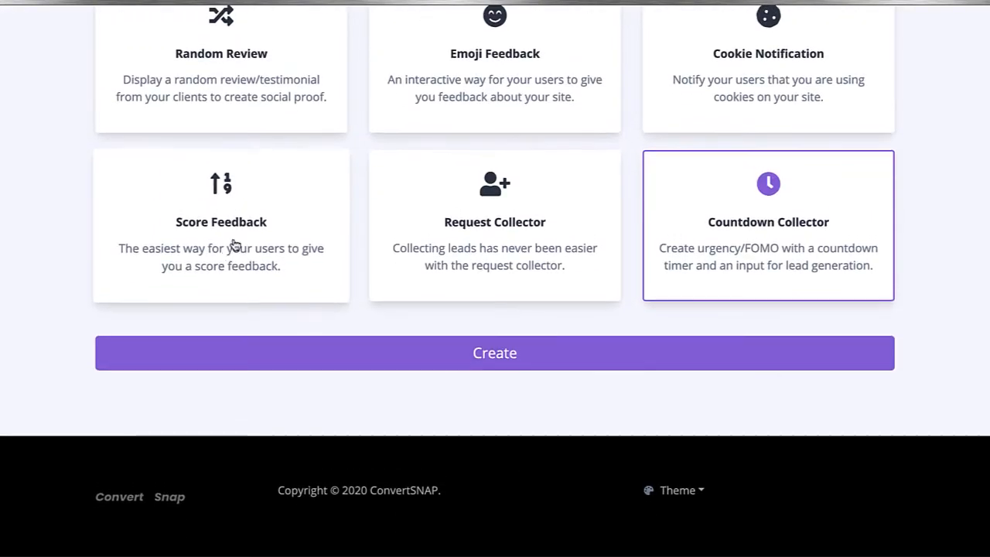
{"action": "left_click", "coordinate": [219, 219]}
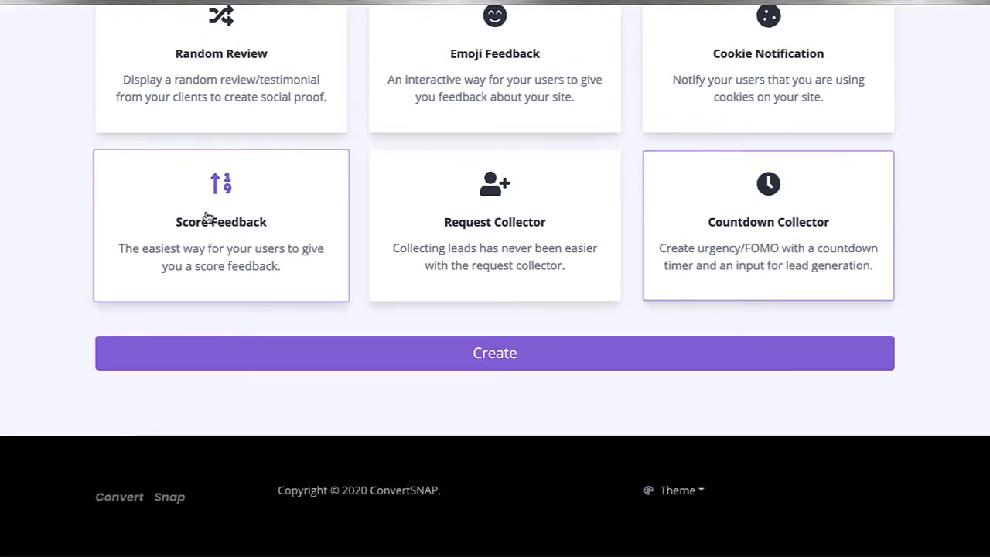
{"action": "left_click", "coordinate": [390, 356]}
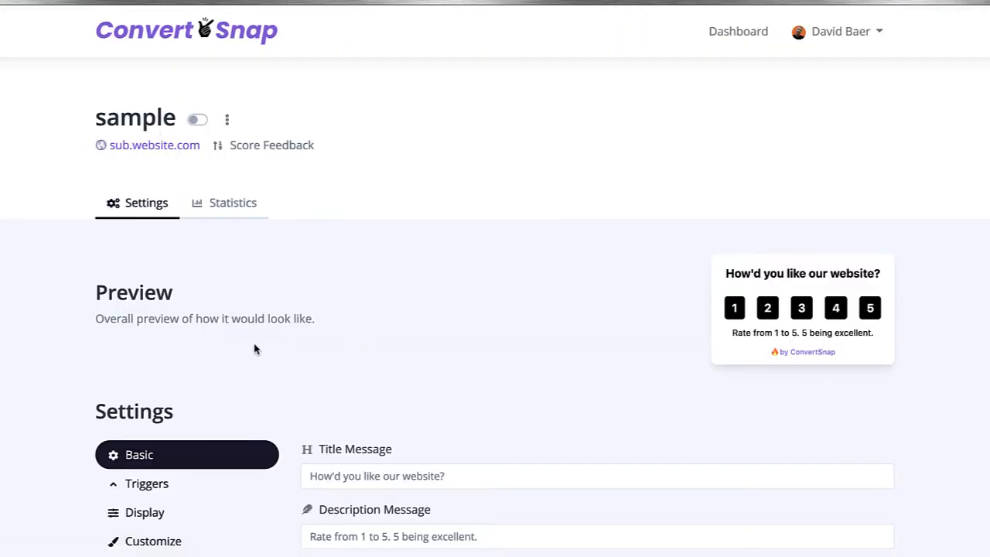
Review the Basic and Triggers settings of the Score Feedback notification, including page targeting, display trigger, frequency and screen sizes
{"action": "scroll", "coordinate": [266, 369], "scroll_direction": "down", "scroll_amount": 3}
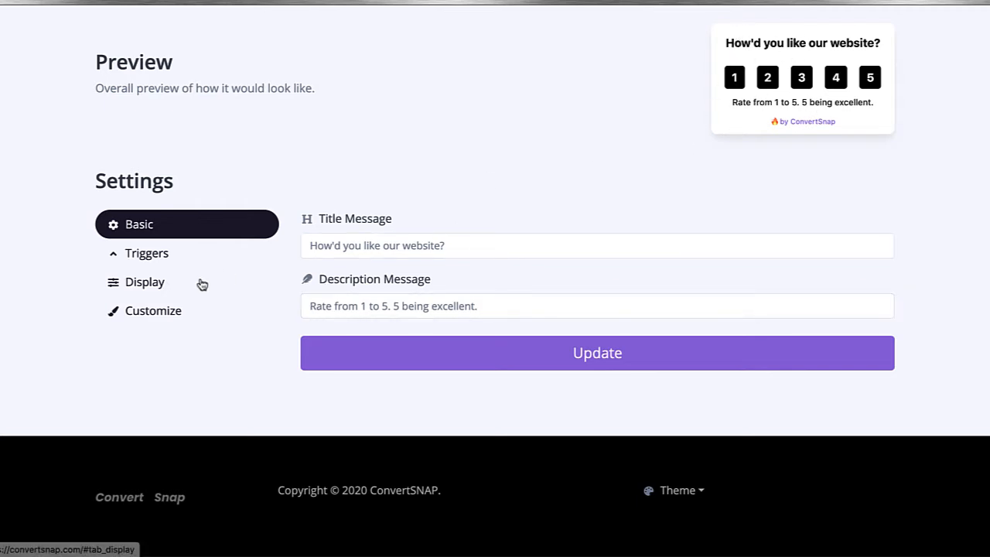
{"action": "left_click", "coordinate": [134, 260]}
{"action": "scroll", "coordinate": [395, 205], "scroll_direction": "down", "scroll_amount": 1}
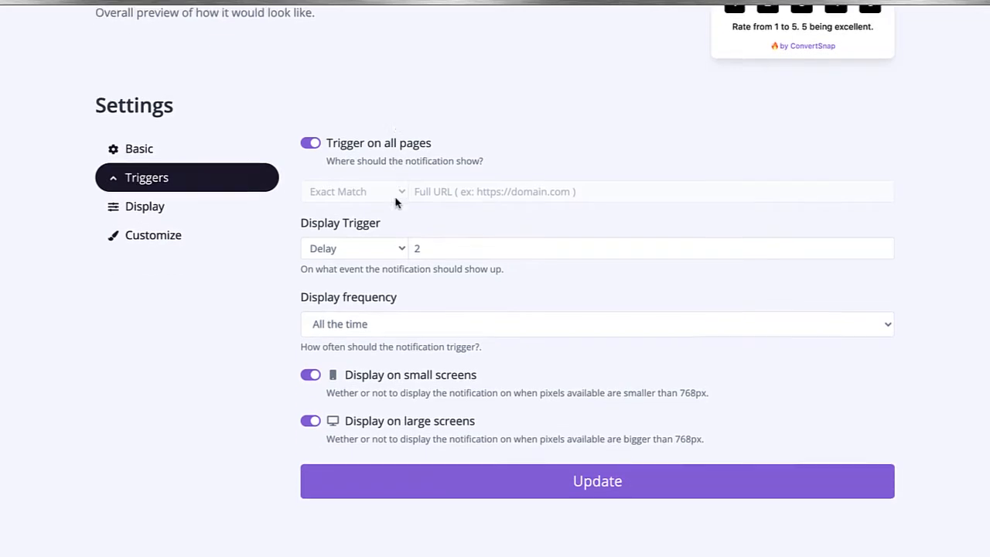
{"action": "scroll", "coordinate": [395, 202], "scroll_direction": "down", "scroll_amount": 1}
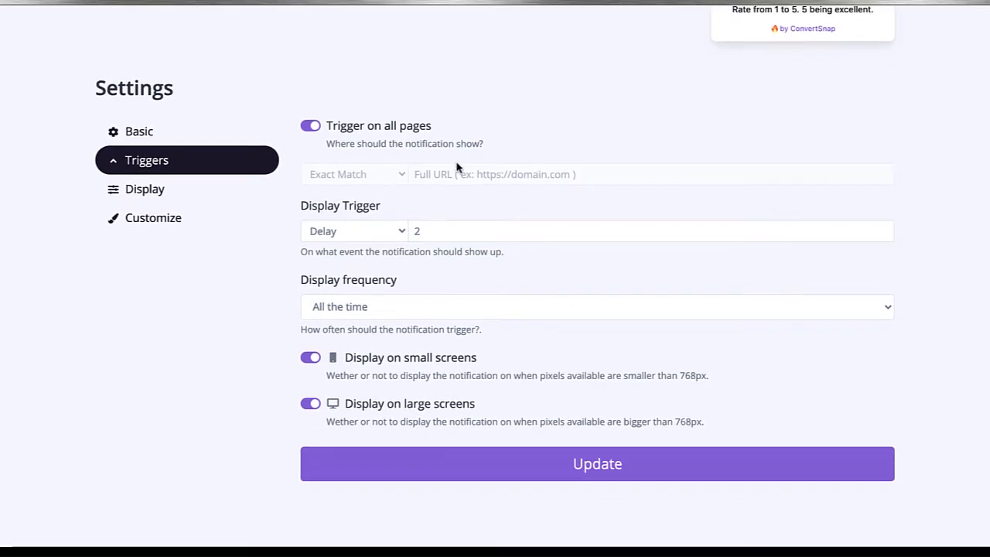
Examine the Display settings, including duration and position, and switch the close button option on and back off
{"action": "left_click", "coordinate": [161, 194]}
{"action": "scroll", "coordinate": [267, 270], "scroll_direction": "up", "scroll_amount": 2}
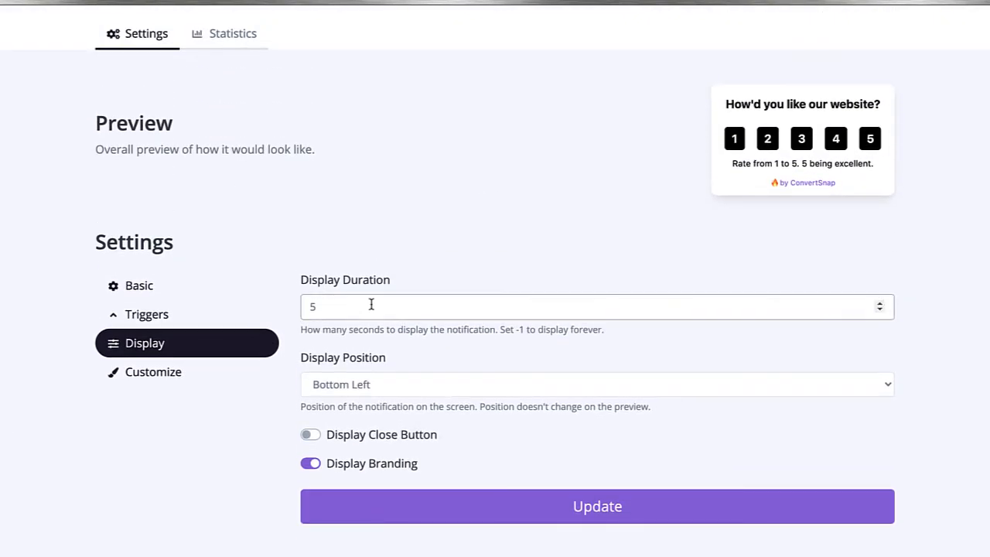
{"action": "left_click", "coordinate": [339, 307]}
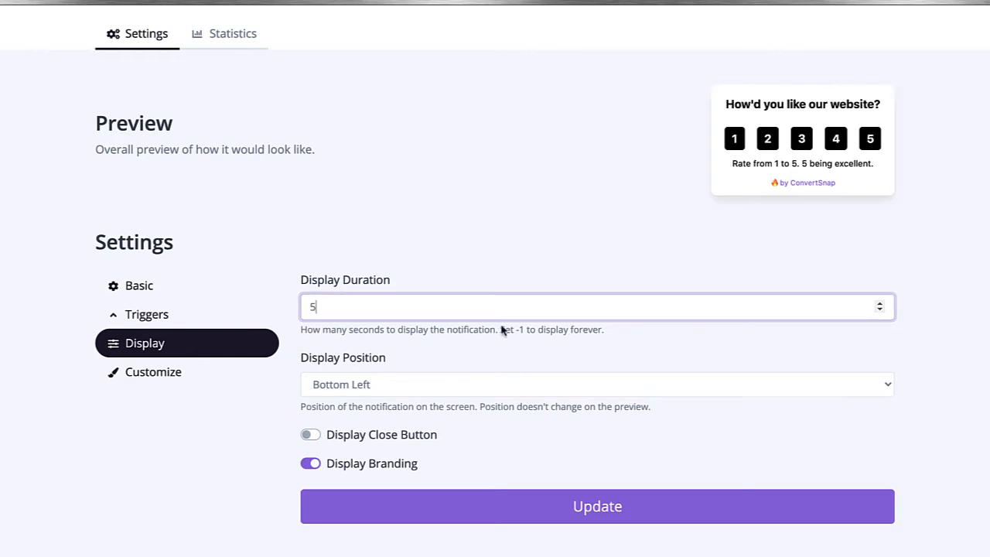
{"action": "left_click", "coordinate": [316, 436]}
{"action": "left_click", "coordinate": [316, 437]}
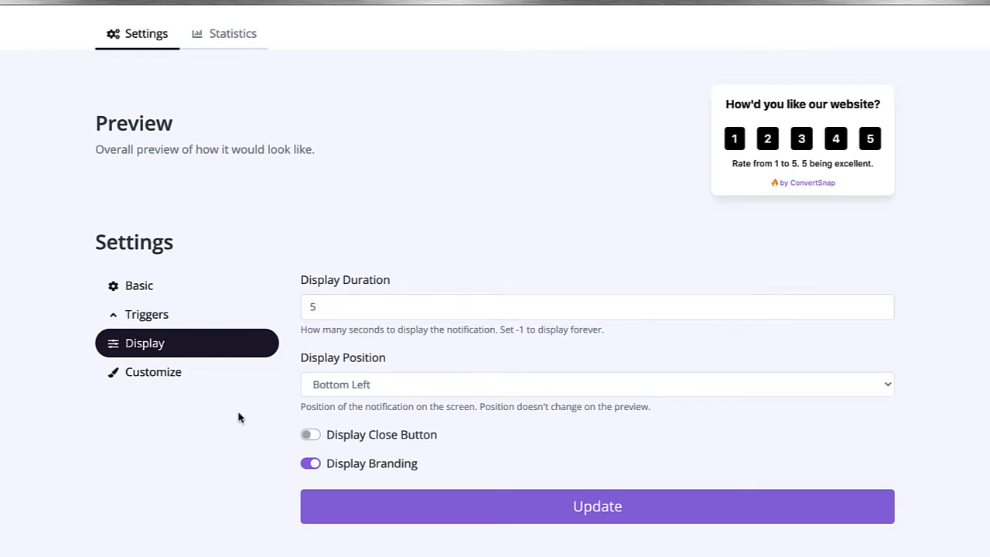
Examine the Customize settings and try score 5 in the preview, finishing with the notification's statistics
{"action": "left_click", "coordinate": [164, 375]}
{"action": "scroll", "coordinate": [358, 283], "scroll_direction": "down", "scroll_amount": 6}
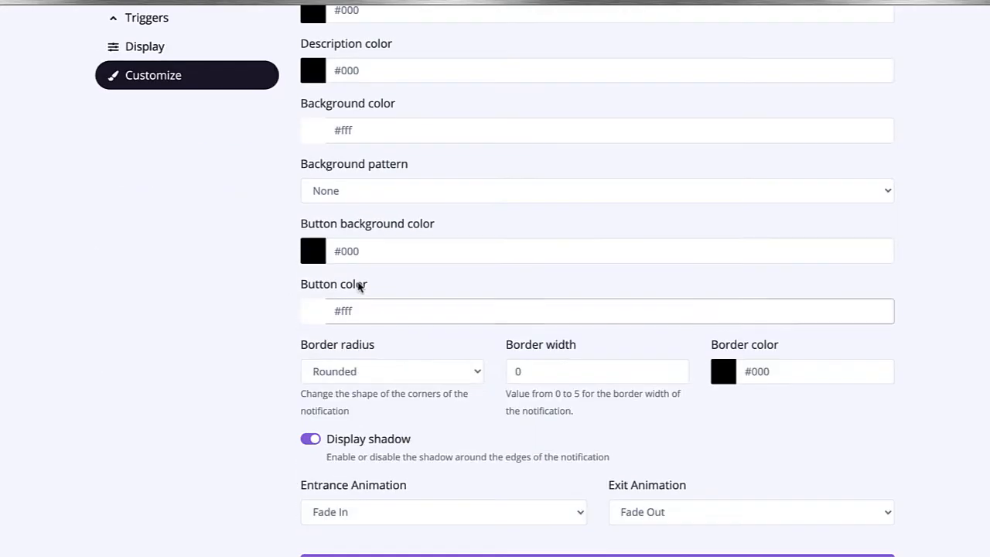
{"action": "scroll", "coordinate": [358, 286], "scroll_direction": "up", "scroll_amount": 10}
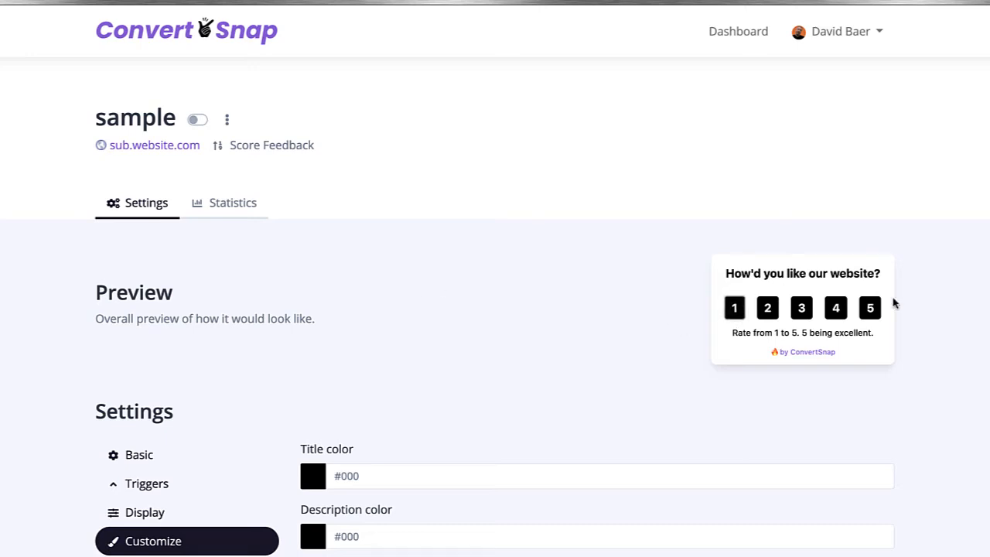
{"action": "left_click", "coordinate": [870, 310]}
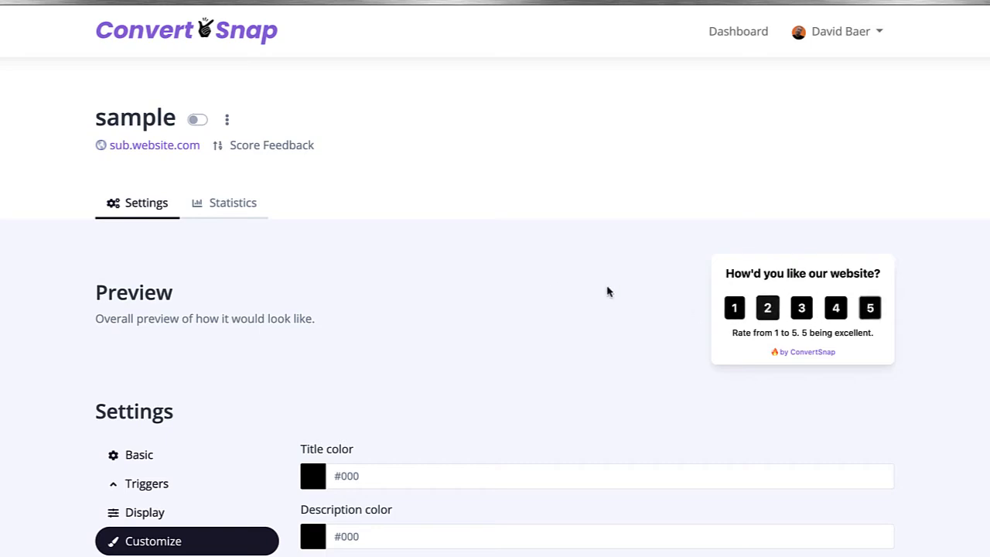
{"action": "left_click", "coordinate": [246, 205]}
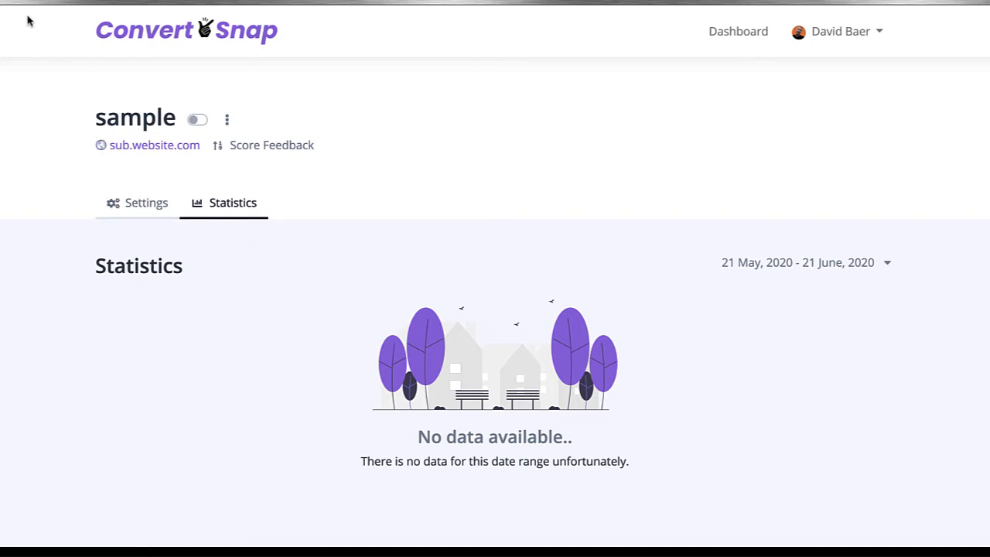
Return to the new notification form and create the sample notification with the Random Review type
{"action": "key", "text": "alt+Left"}
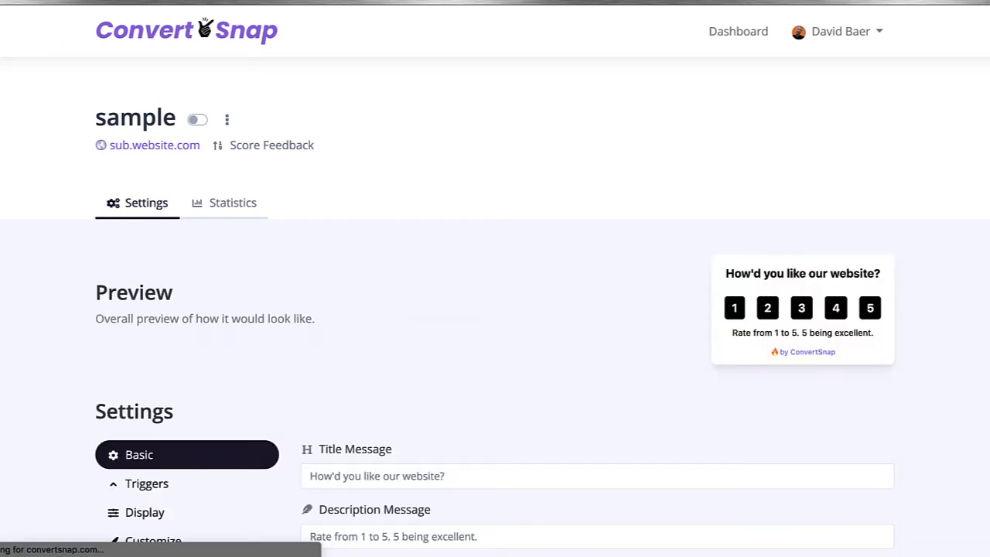
{"action": "key", "text": "alt+Left"}
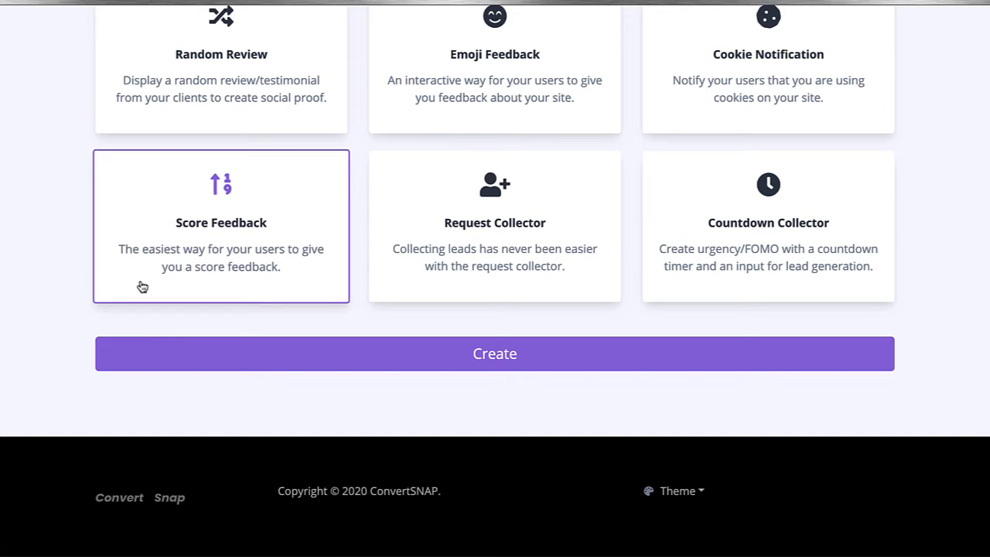
{"action": "scroll", "coordinate": [398, 347], "scroll_direction": "up", "scroll_amount": 3}
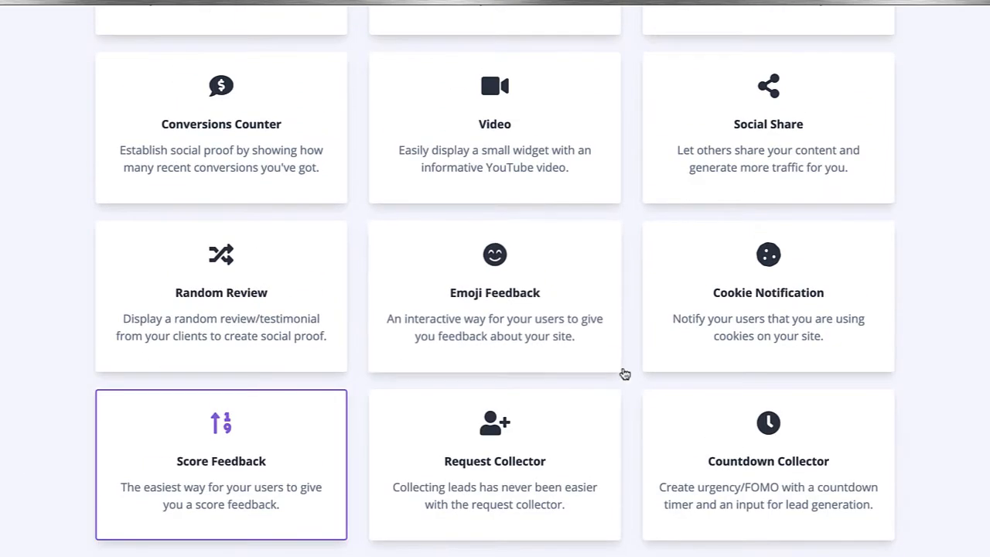
{"action": "scroll", "coordinate": [625, 374], "scroll_direction": "up", "scroll_amount": 1}
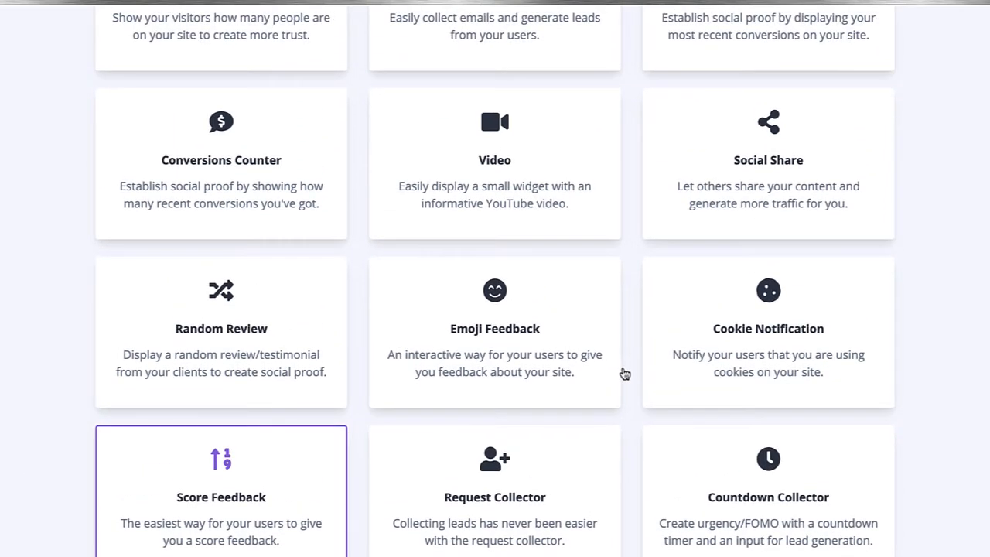
{"action": "scroll", "coordinate": [626, 374], "scroll_direction": "up", "scroll_amount": 2}
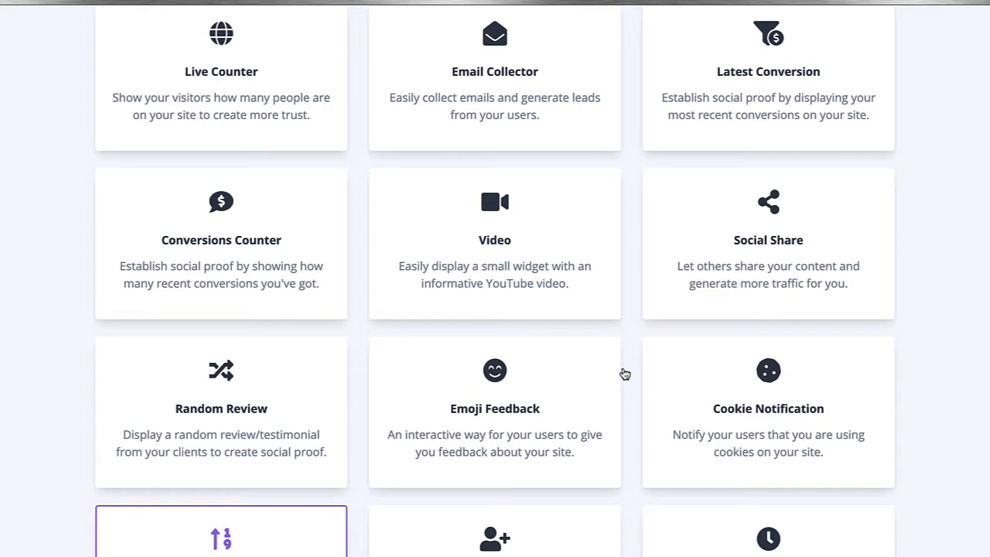
{"action": "scroll", "coordinate": [625, 375], "scroll_direction": "down", "scroll_amount": 4}
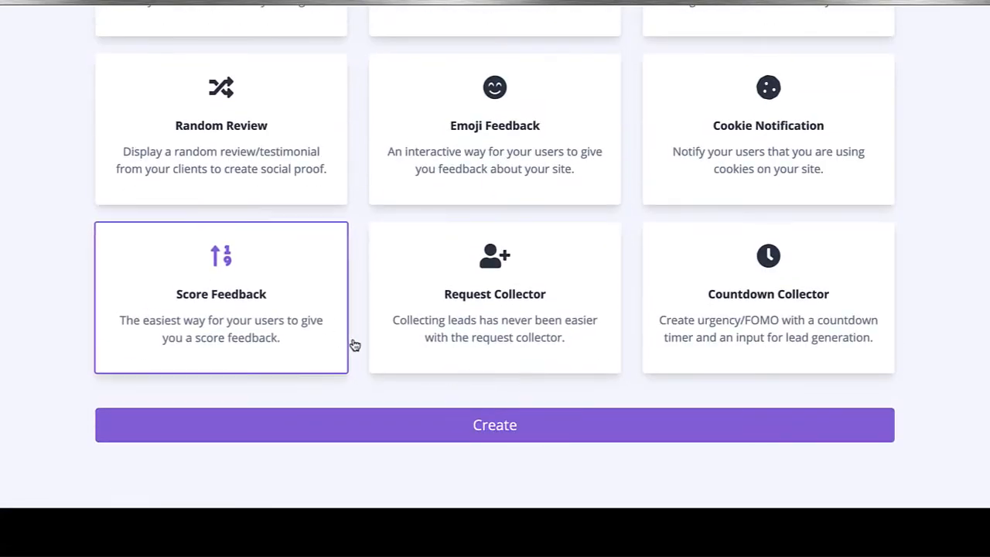
{"action": "scroll", "coordinate": [352, 332], "scroll_direction": "up", "scroll_amount": 1}
{"action": "left_click", "coordinate": [250, 175]}
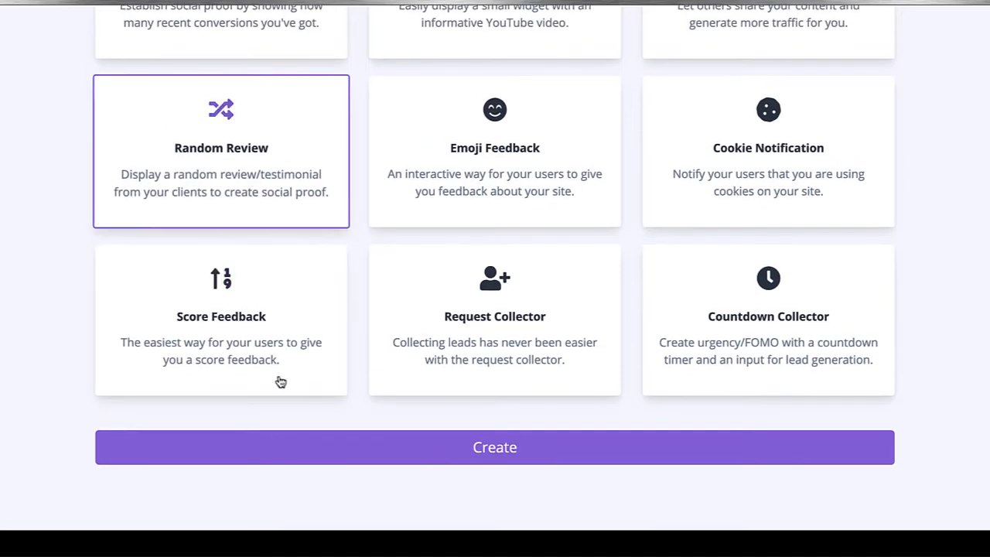
{"action": "left_click", "coordinate": [305, 447]}
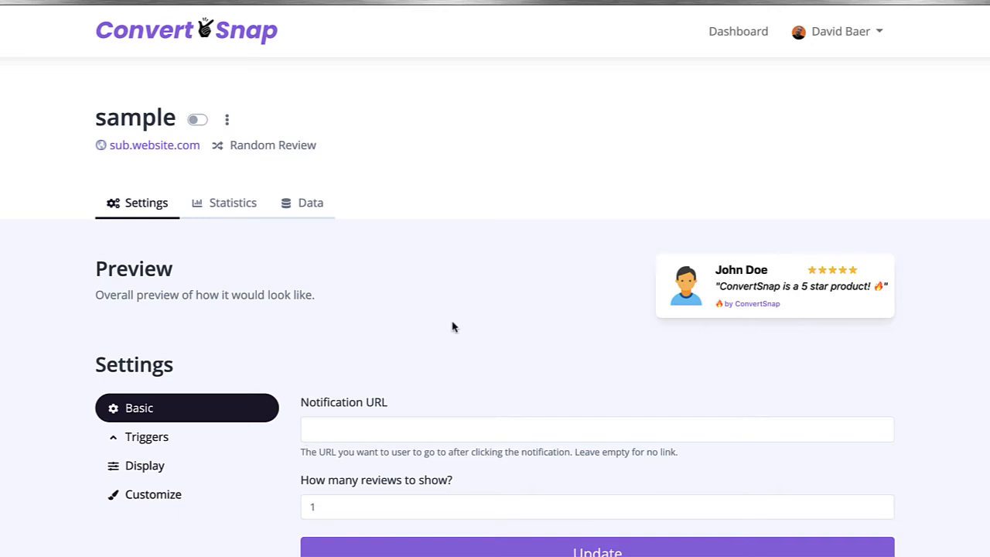
Look over the Random Review notification's Basic settings and open the new review form from its data section
{"action": "scroll", "coordinate": [454, 327], "scroll_direction": "down", "scroll_amount": 3}
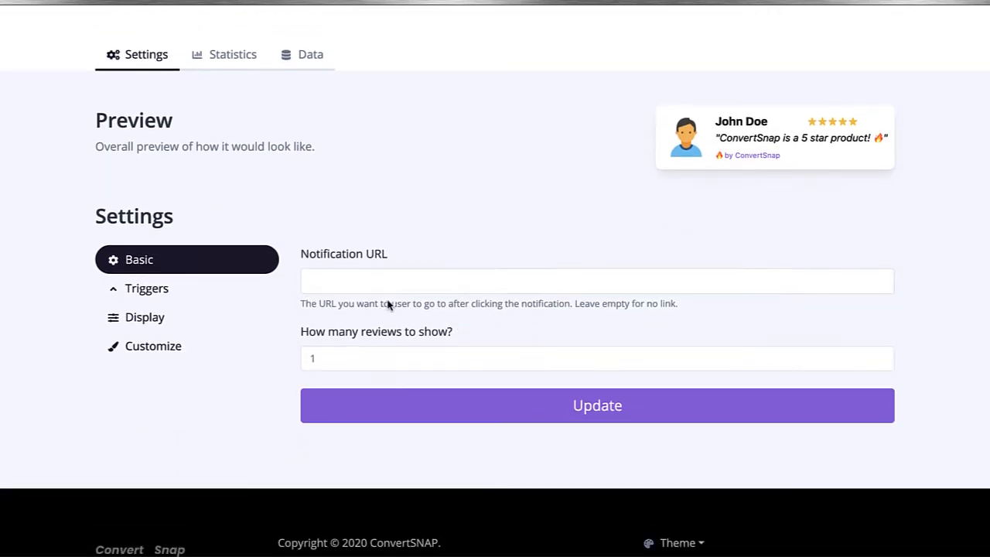
{"action": "left_click", "coordinate": [294, 55]}
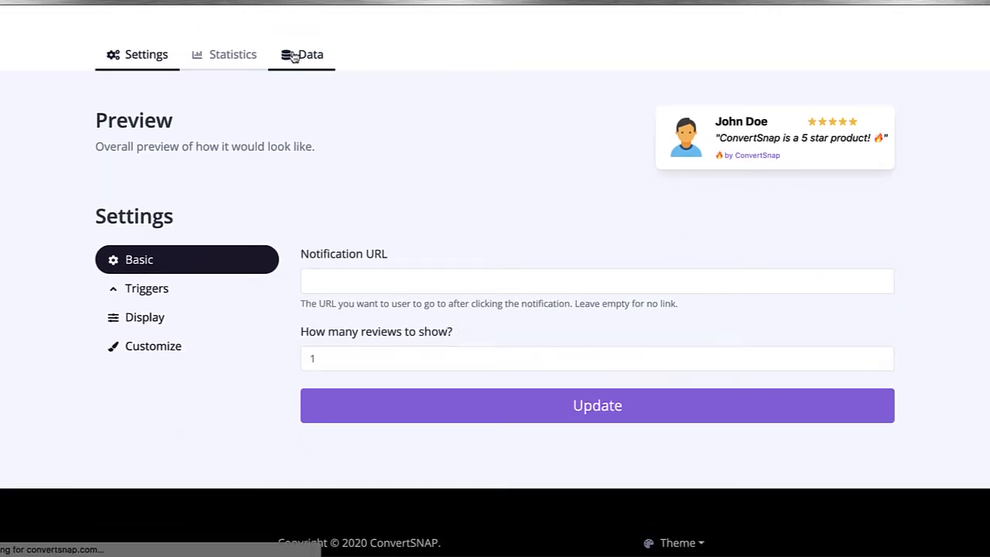
{"action": "left_click", "coordinate": [198, 267]}
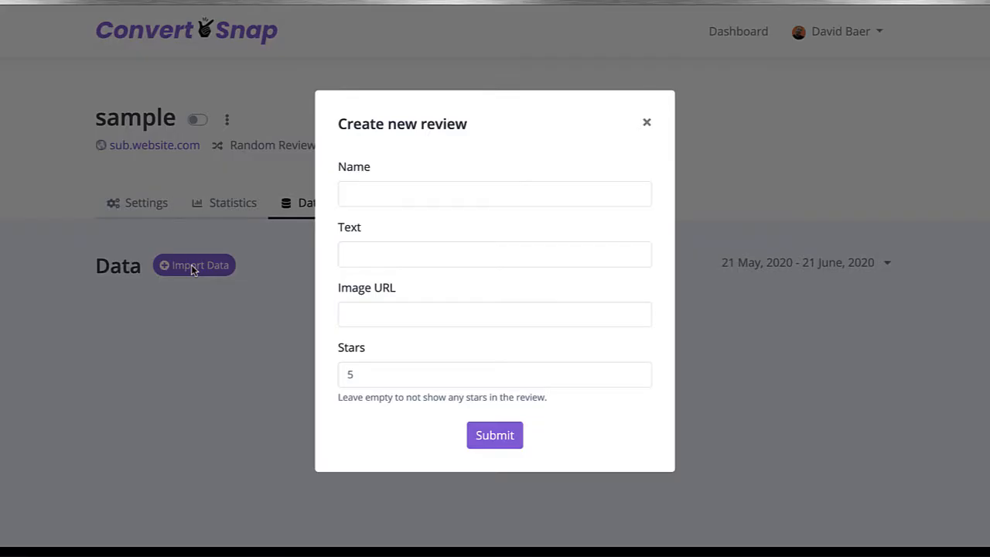
Look over the new review form's name, text, image URL and stars fields, and close it without submitting
{"action": "left_click", "coordinate": [369, 195]}
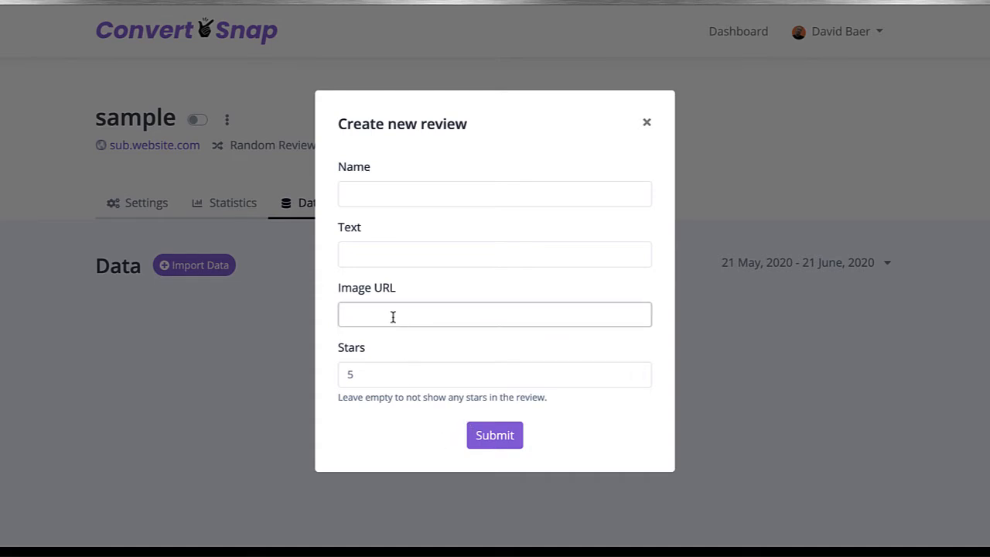
{"action": "left_click", "coordinate": [370, 372]}
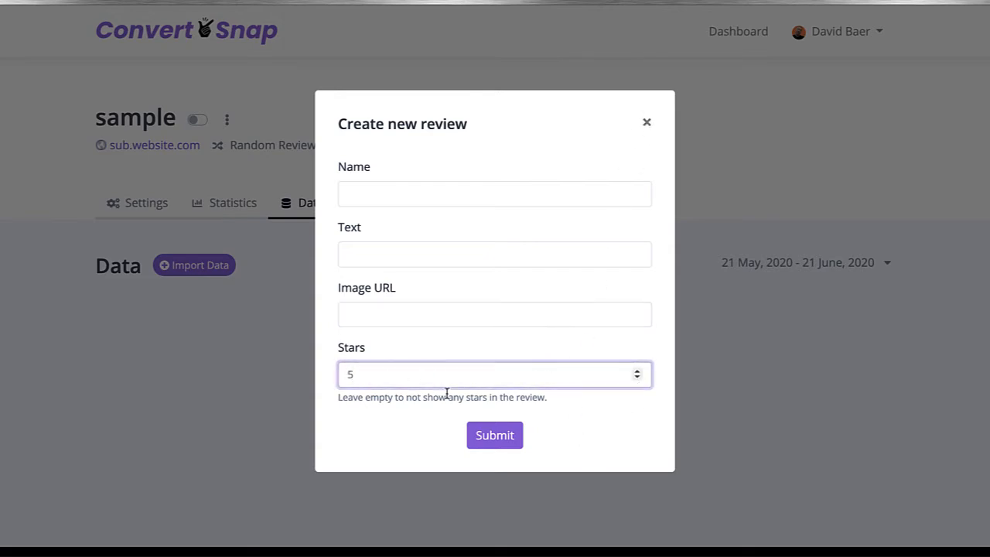
{"action": "left_click", "coordinate": [647, 123]}
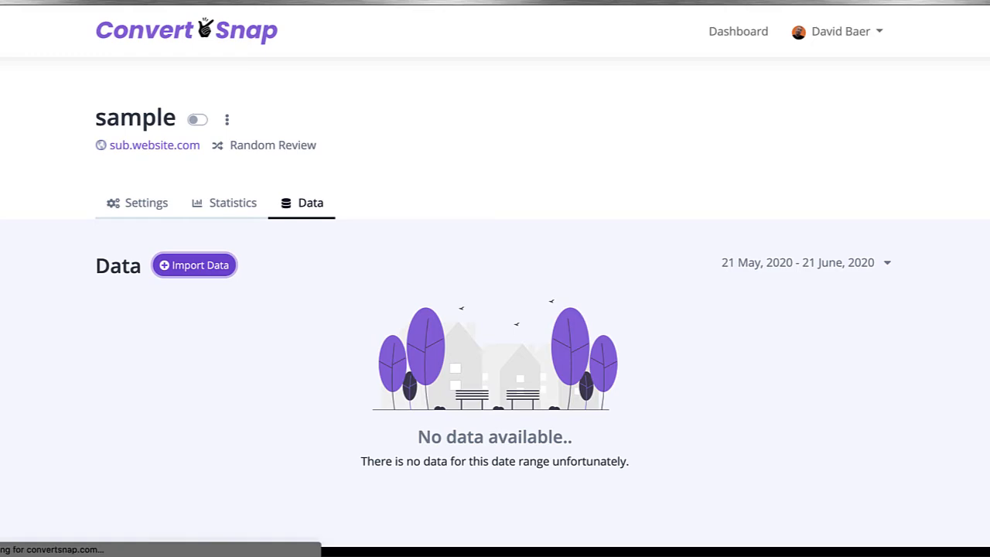
Return to the new notification form and create the sample notification with the Request Collector type
{"action": "left_click", "coordinate": [139, 202]}
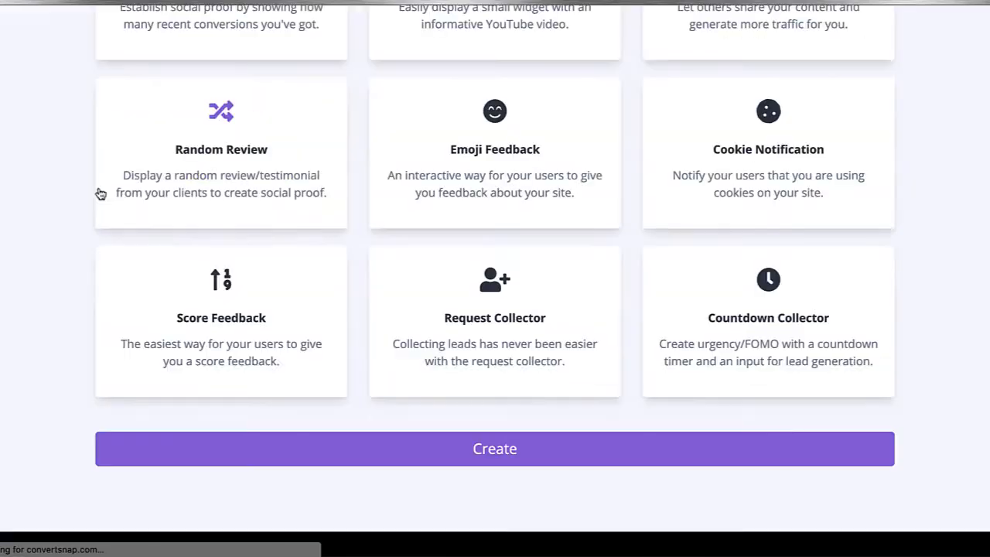
{"action": "scroll", "coordinate": [484, 234], "scroll_direction": "up", "scroll_amount": 5}
{"action": "scroll", "coordinate": [526, 325], "scroll_direction": "up", "scroll_amount": 3}
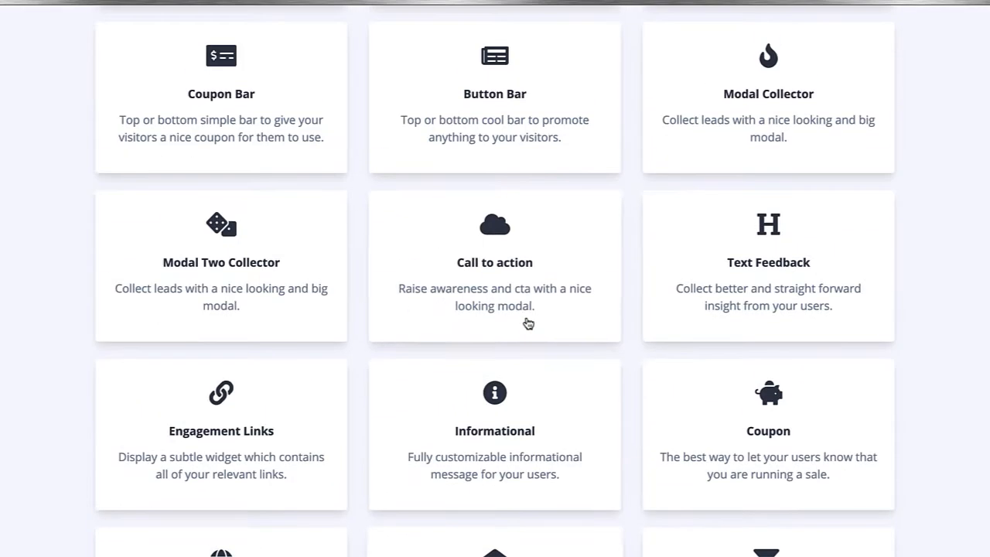
{"action": "scroll", "coordinate": [526, 322], "scroll_direction": "down", "scroll_amount": 3}
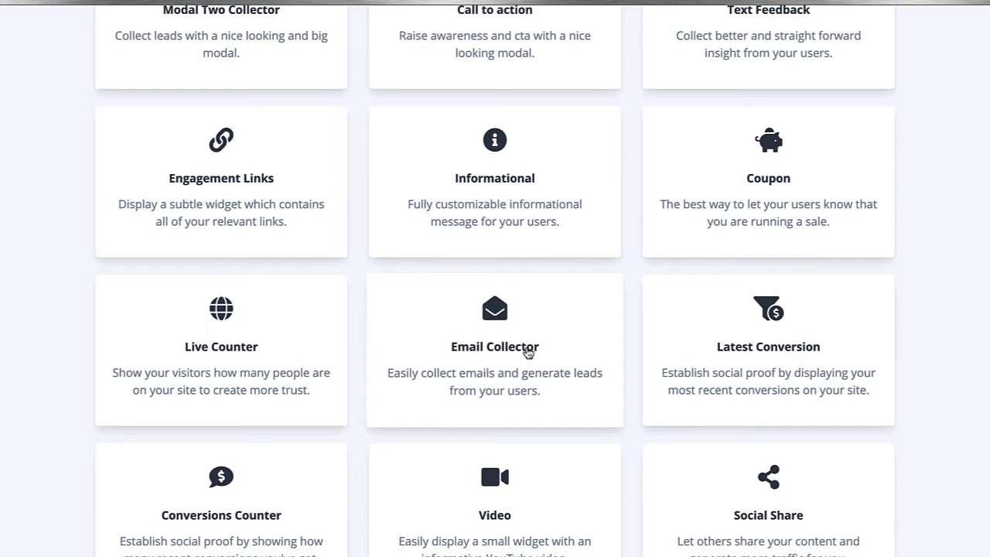
{"action": "scroll", "coordinate": [528, 333], "scroll_direction": "down", "scroll_amount": 6}
{"action": "scroll", "coordinate": [528, 350], "scroll_direction": "up", "scroll_amount": 1}
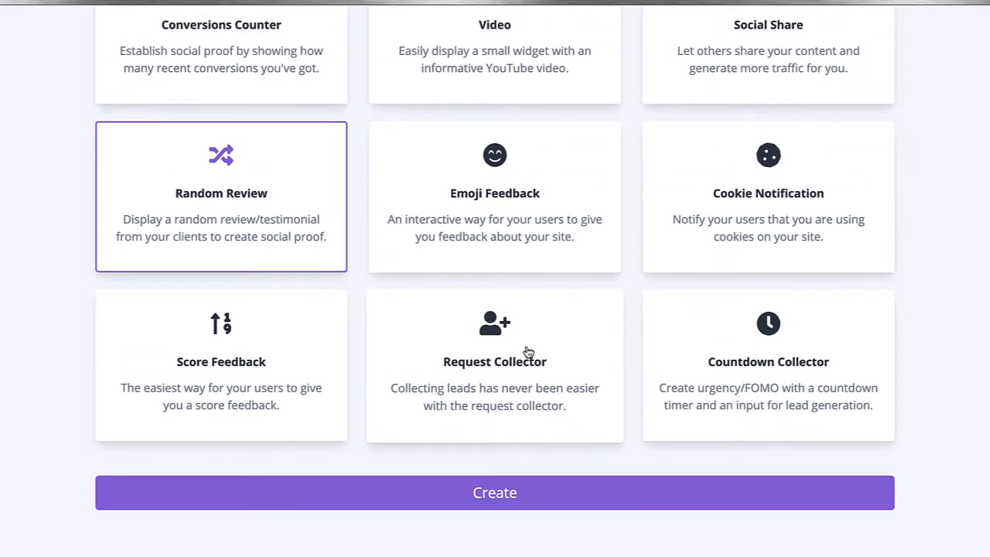
{"action": "left_click", "coordinate": [529, 353]}
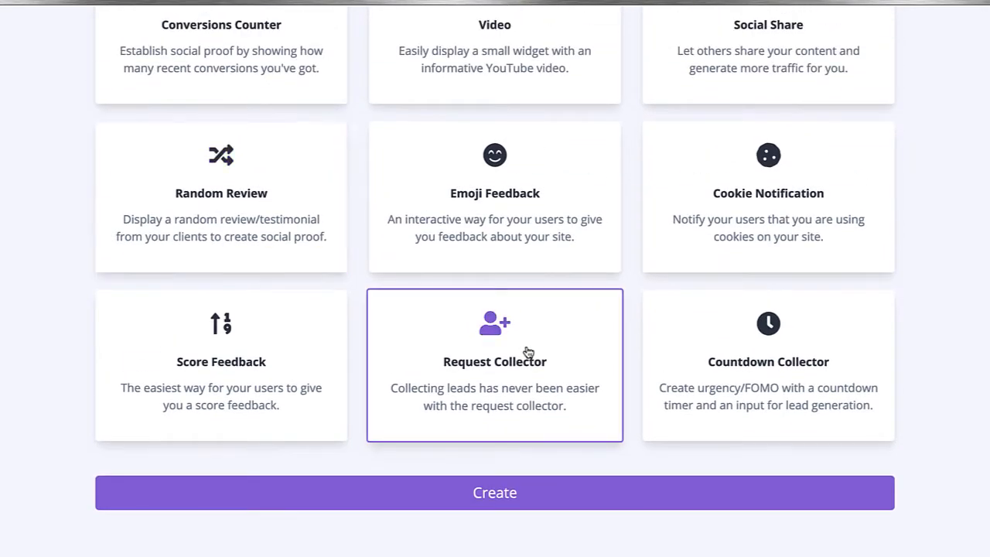
{"action": "left_click", "coordinate": [508, 495]}
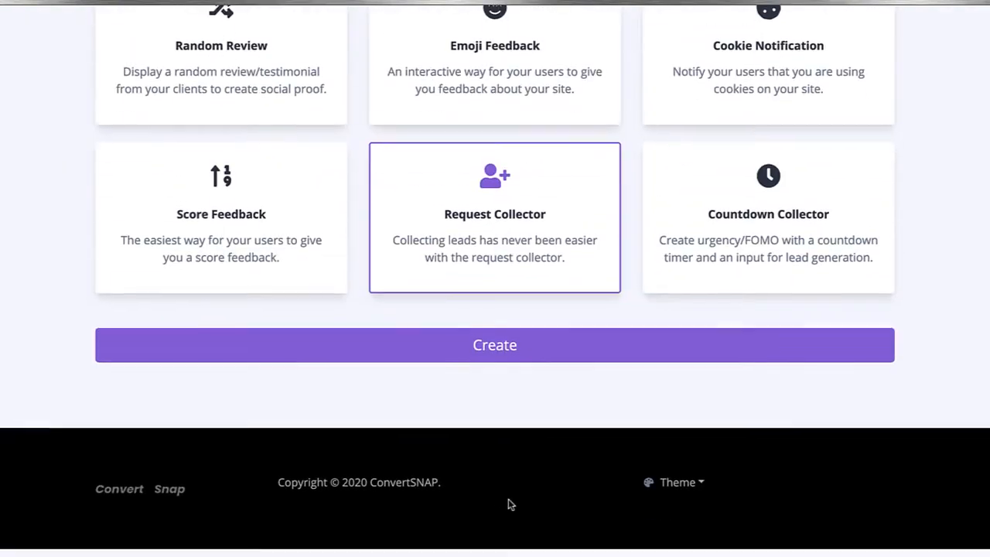
{"action": "left_click", "coordinate": [498, 361]}
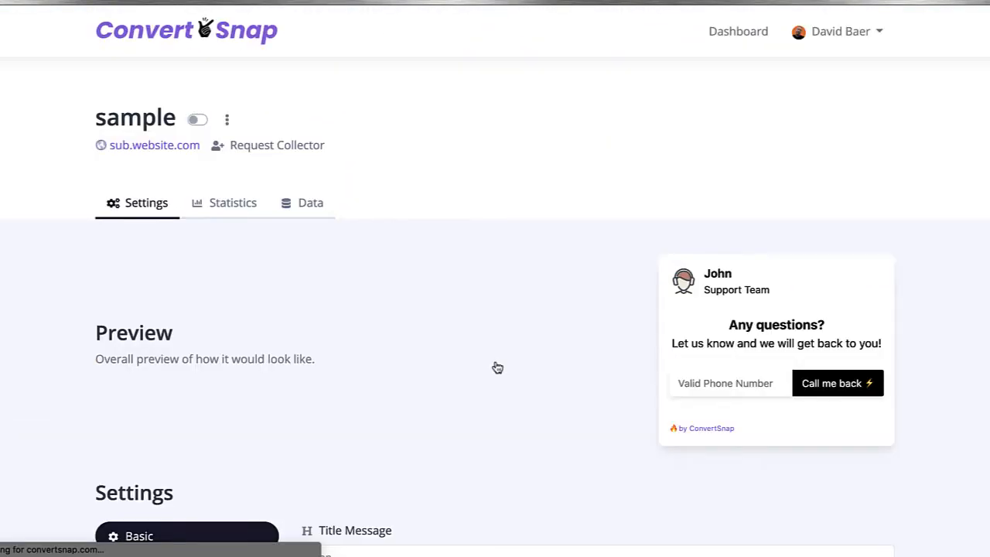
Compare the Request Collector's title message, description message and image URL settings with its preview
{"action": "scroll", "coordinate": [433, 303], "scroll_direction": "down", "scroll_amount": 3}
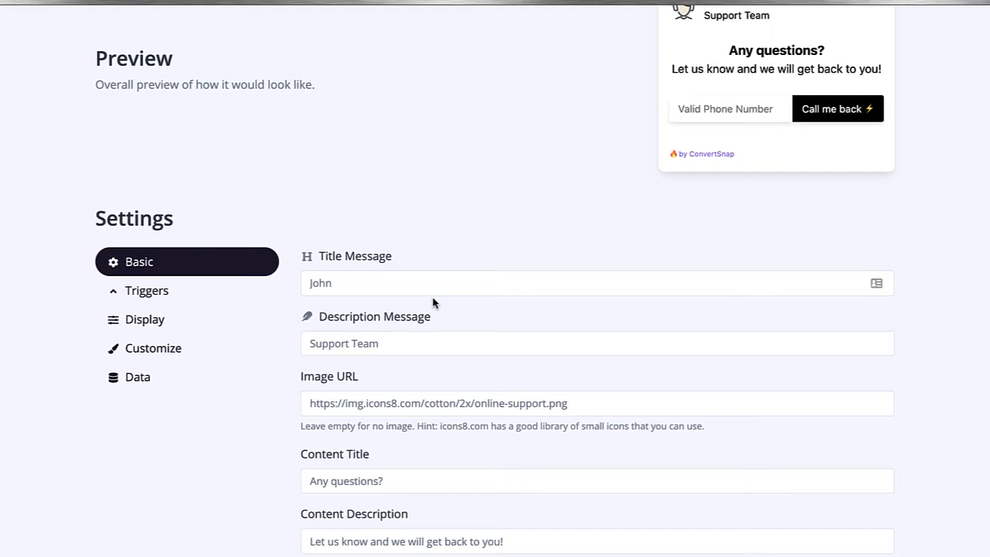
{"action": "scroll", "coordinate": [243, 398], "scroll_direction": "up", "scroll_amount": 1}
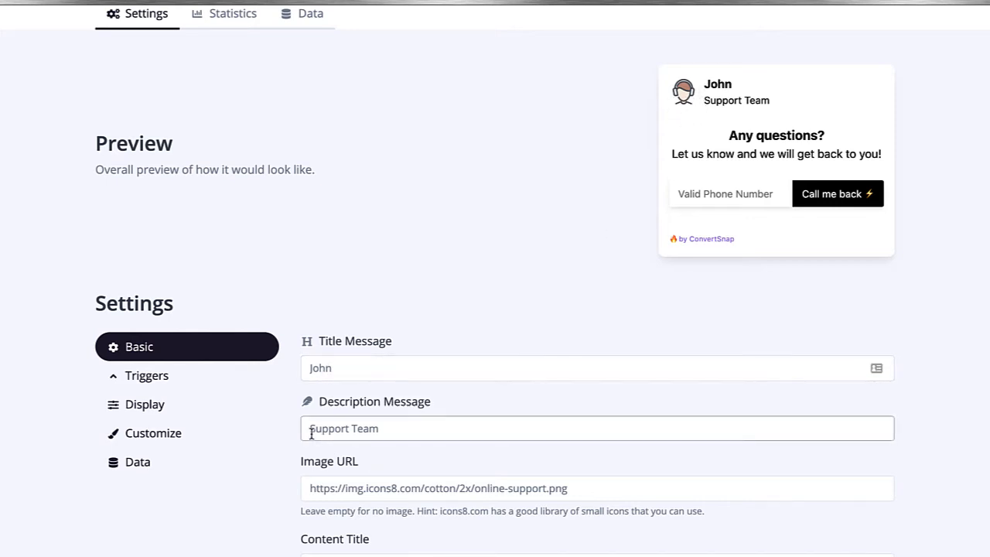
{"action": "left_click_drag", "start_coordinate": [312, 434], "coordinate": [394, 427]}
{"action": "left_click", "coordinate": [394, 427]}
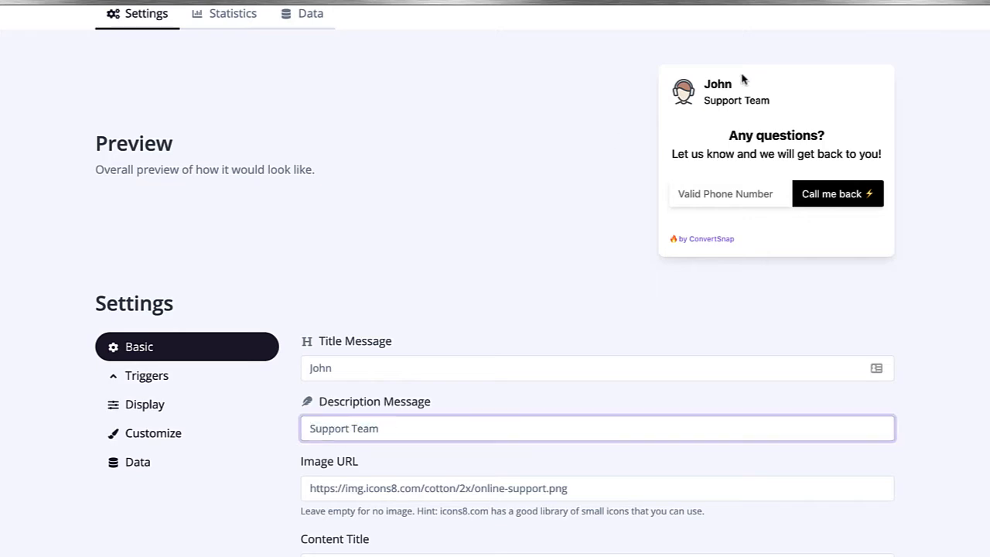
{"action": "scroll", "coordinate": [402, 371], "scroll_direction": "down", "scroll_amount": 3}
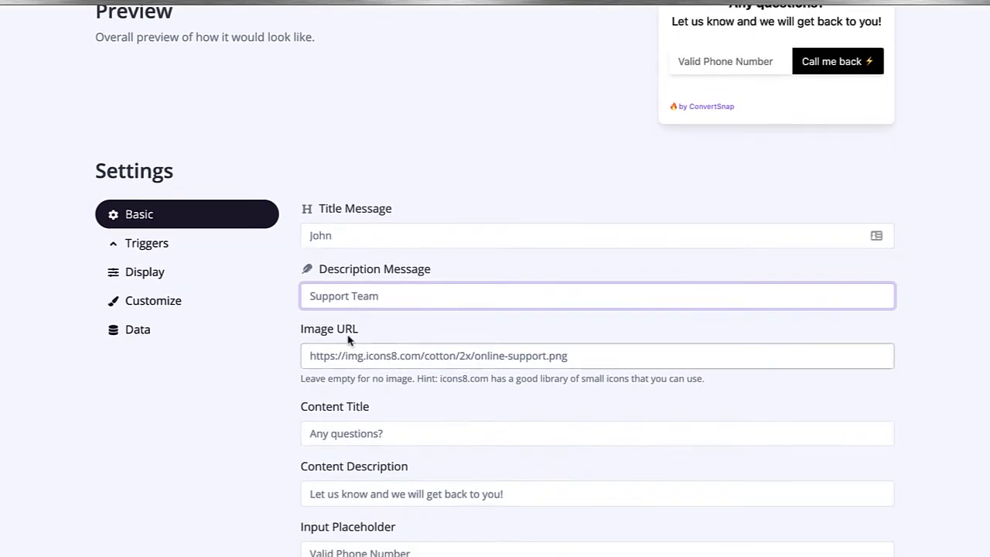
{"action": "scroll", "coordinate": [609, 330], "scroll_direction": "up", "scroll_amount": 5}
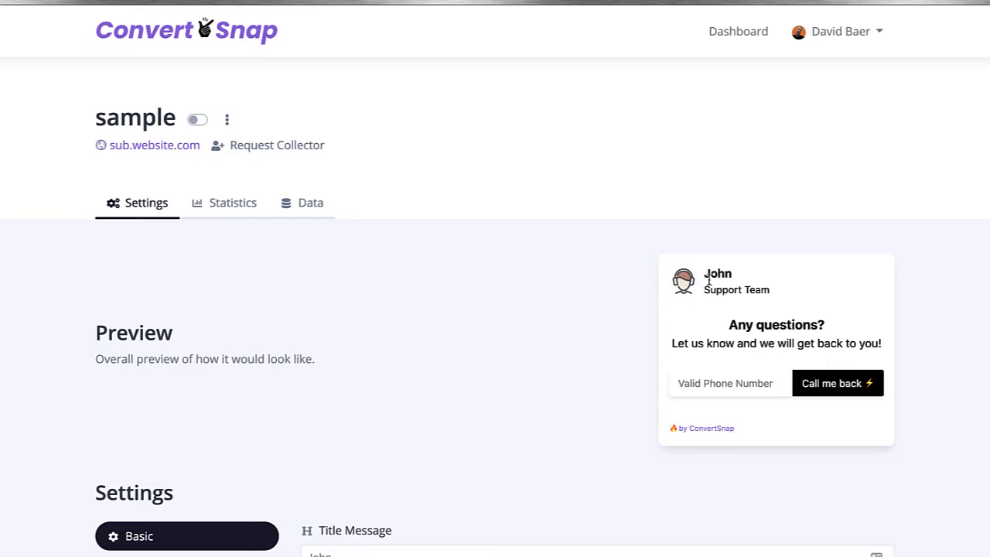
{"action": "scroll", "coordinate": [595, 398], "scroll_direction": "down", "scroll_amount": 5}
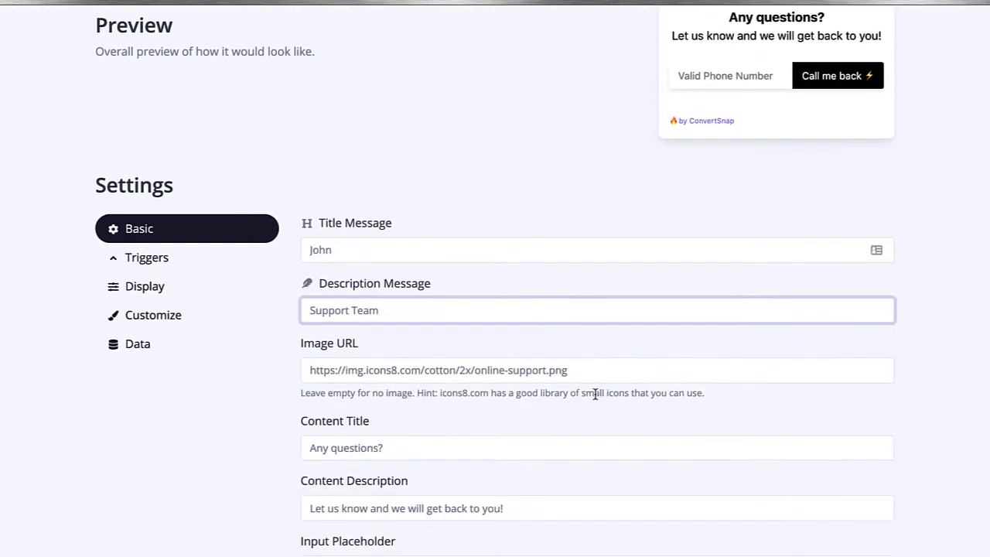
{"action": "scroll", "coordinate": [660, 232], "scroll_direction": "up", "scroll_amount": 2}
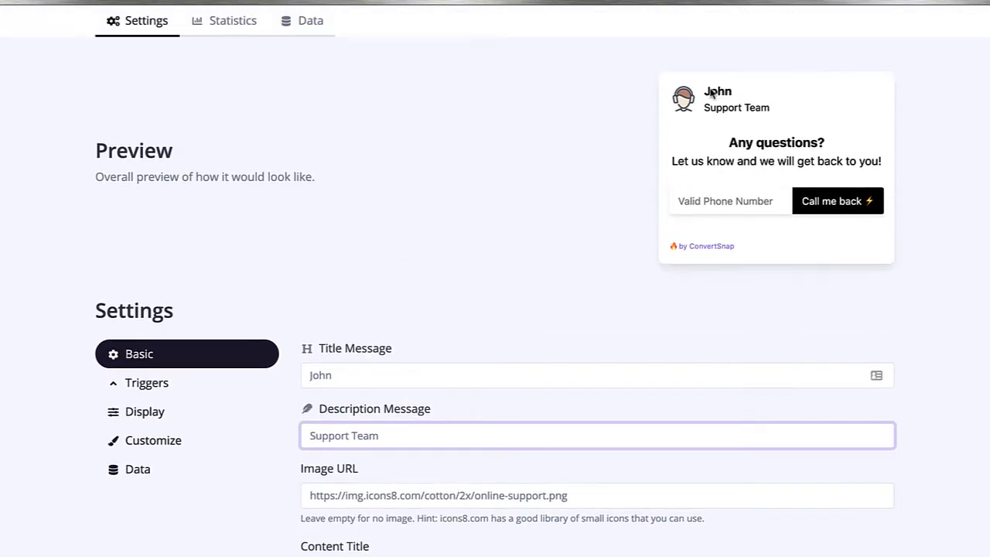
Examine the content title, content description, input placeholder and button text settings against the Request Collector preview
{"action": "scroll", "coordinate": [455, 356], "scroll_direction": "down", "scroll_amount": 2}
{"action": "scroll", "coordinate": [455, 356], "scroll_direction": "down", "scroll_amount": 2}
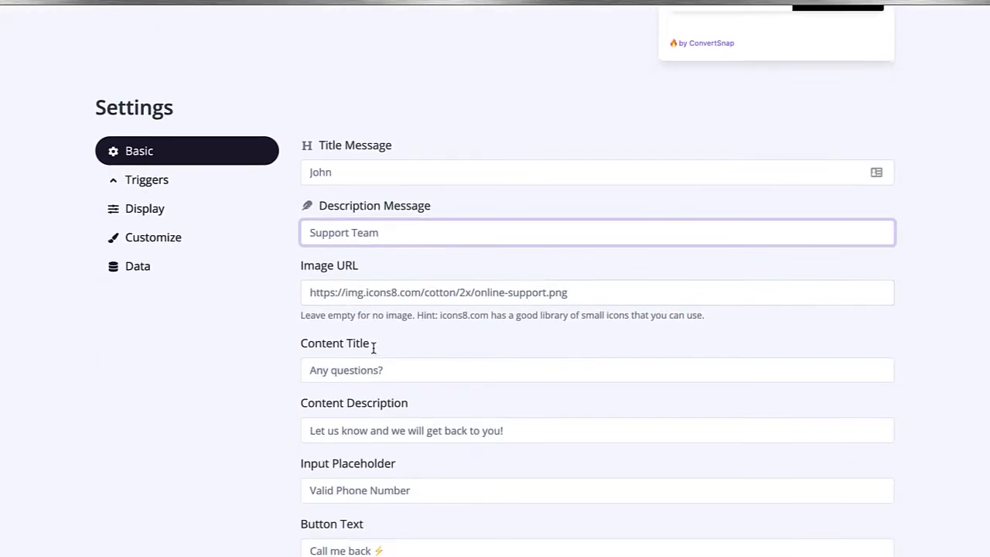
{"action": "scroll", "coordinate": [480, 328], "scroll_direction": "up", "scroll_amount": 6}
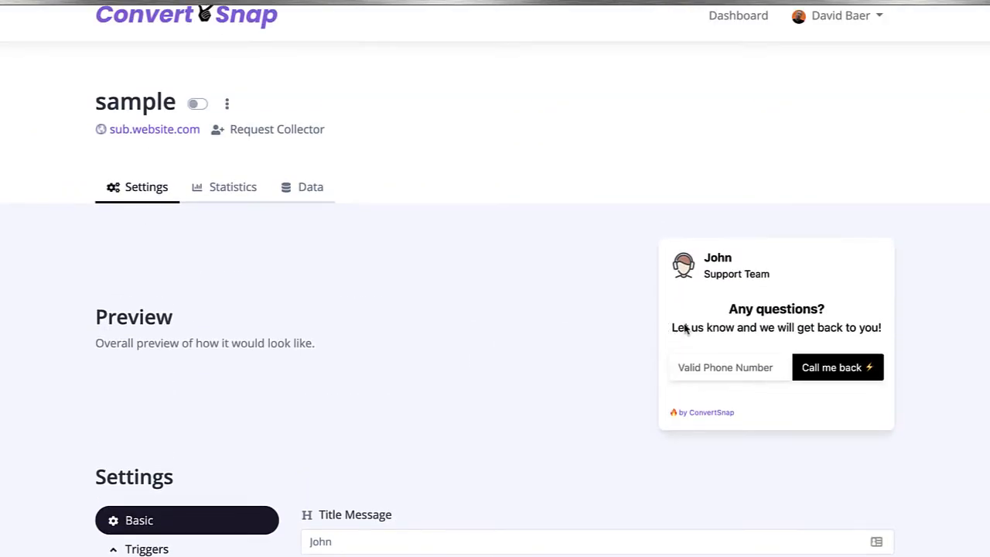
{"action": "scroll", "coordinate": [490, 413], "scroll_direction": "down", "scroll_amount": 6}
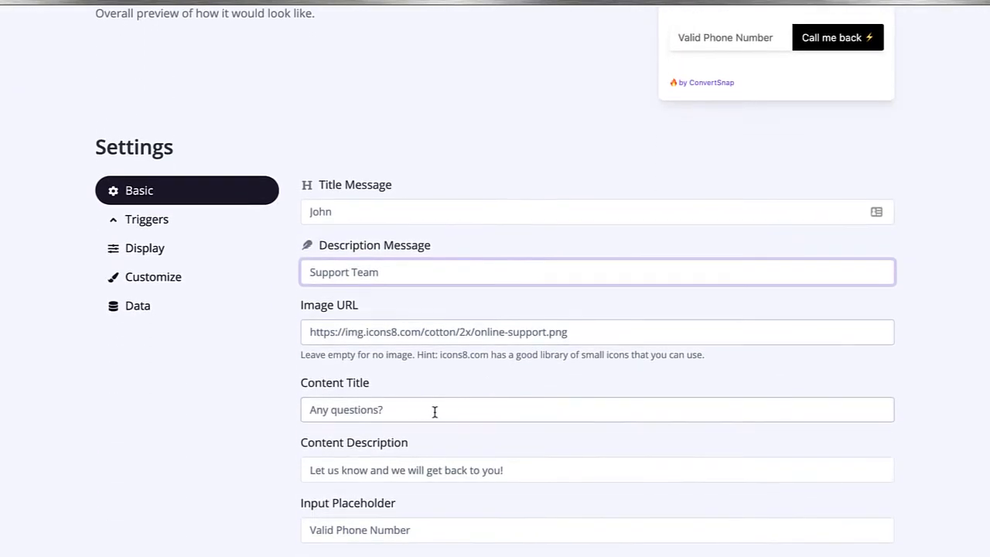
{"action": "scroll", "coordinate": [430, 413], "scroll_direction": "down", "scroll_amount": 1}
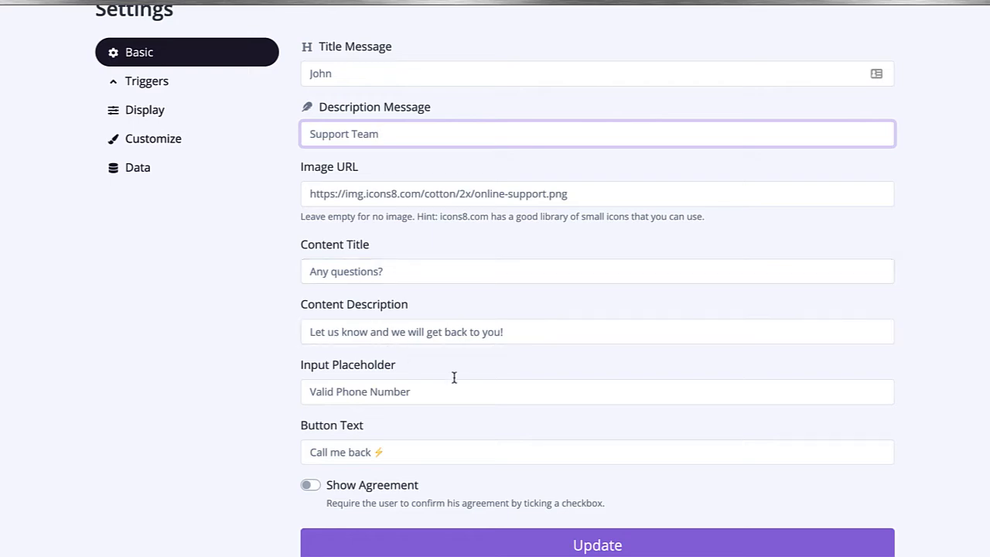
{"action": "scroll", "coordinate": [459, 387], "scroll_direction": "up", "scroll_amount": 6}
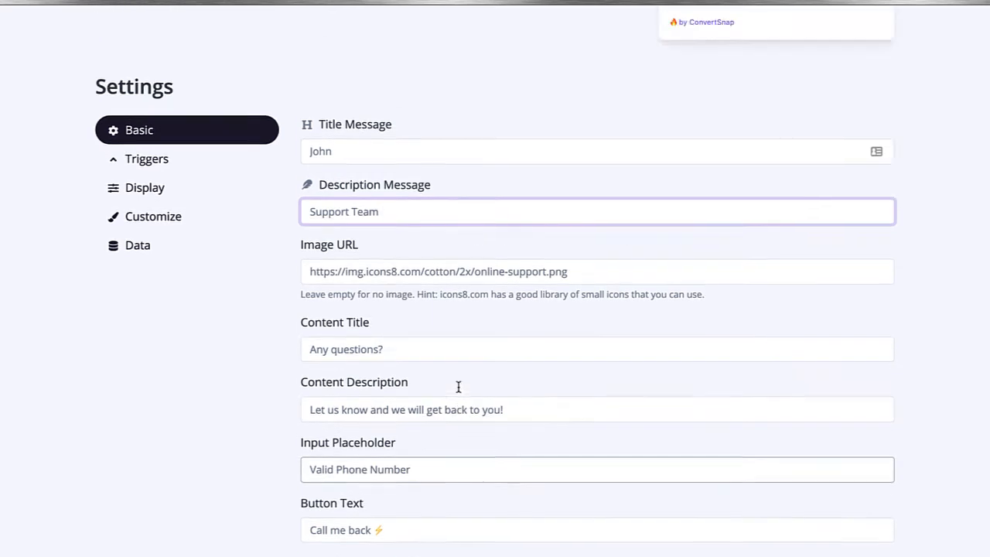
{"action": "scroll", "coordinate": [549, 373], "scroll_direction": "down", "scroll_amount": 9}
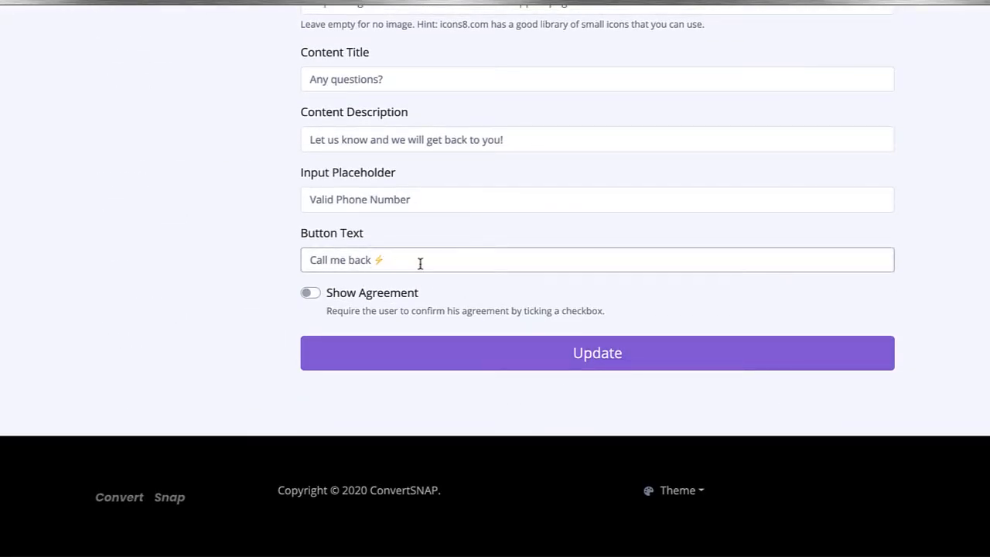
{"action": "scroll", "coordinate": [503, 253], "scroll_direction": "up", "scroll_amount": 9}
{"action": "scroll", "coordinate": [681, 333], "scroll_direction": "down", "scroll_amount": 1}
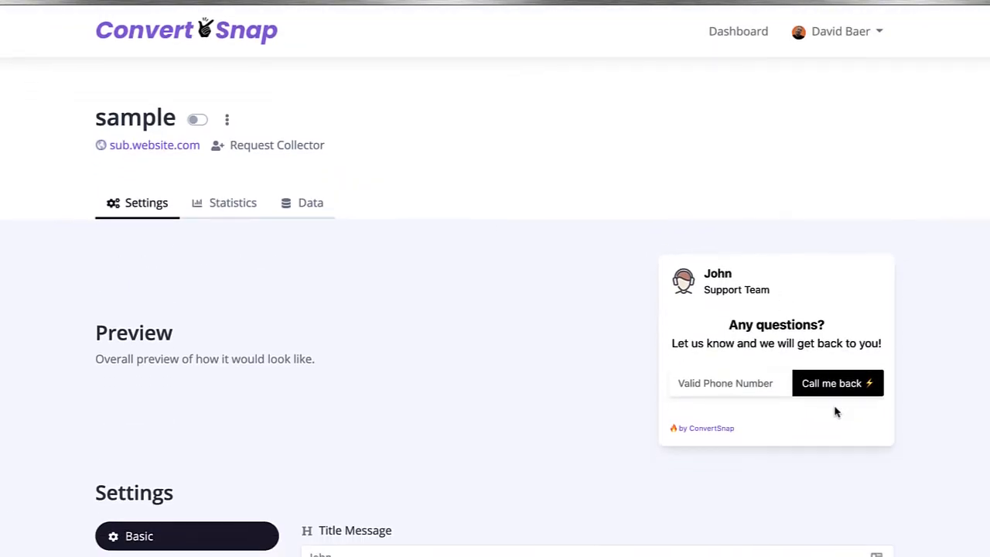
{"action": "scroll", "coordinate": [658, 393], "scroll_direction": "down", "scroll_amount": 1}
{"action": "scroll", "coordinate": [484, 395], "scroll_direction": "down", "scroll_amount": 10}
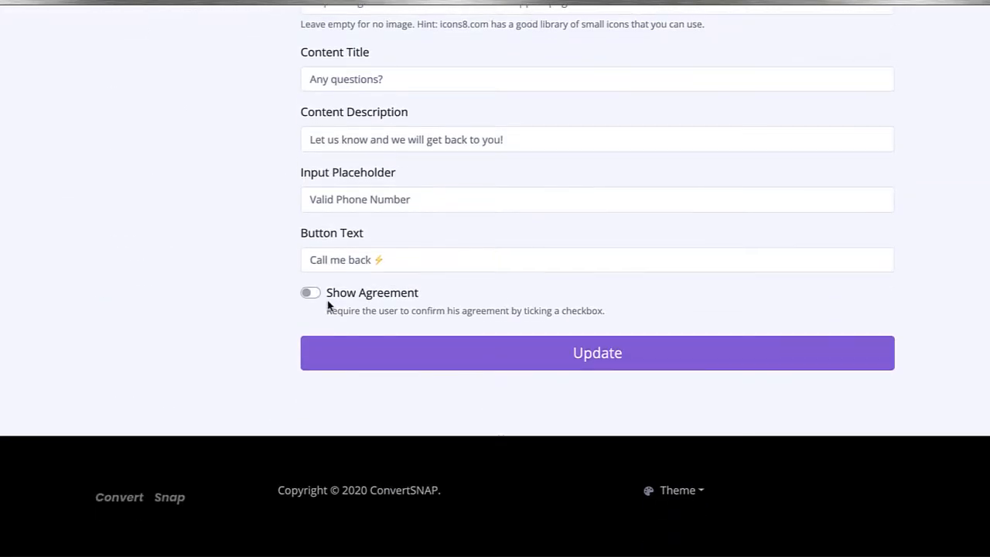
Switch Show Agreement on to inspect its agreement text and URL fields, and switch it back off
{"action": "left_click", "coordinate": [313, 294]}
{"action": "scroll", "coordinate": [391, 392], "scroll_direction": "up", "scroll_amount": 10}
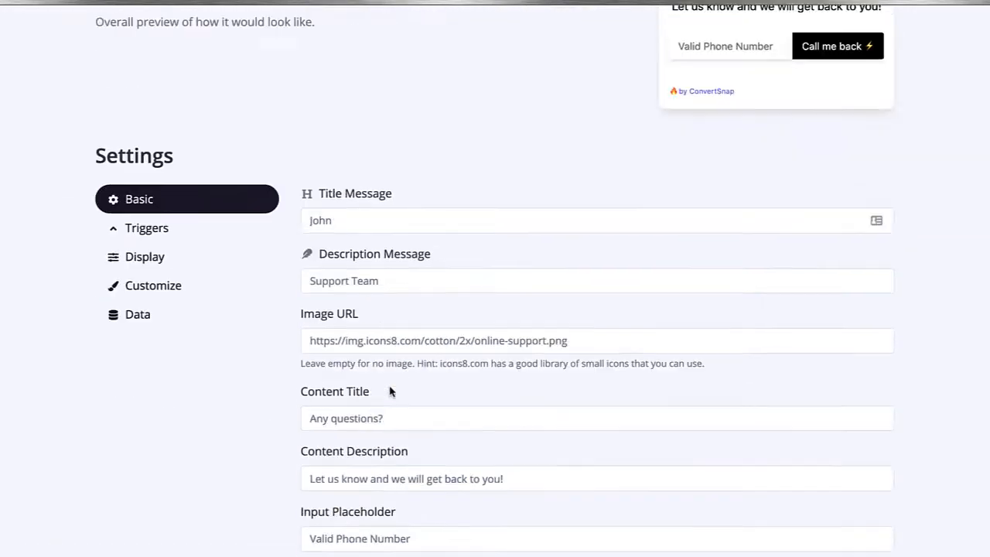
{"action": "scroll", "coordinate": [495, 348], "scroll_direction": "down", "scroll_amount": 10}
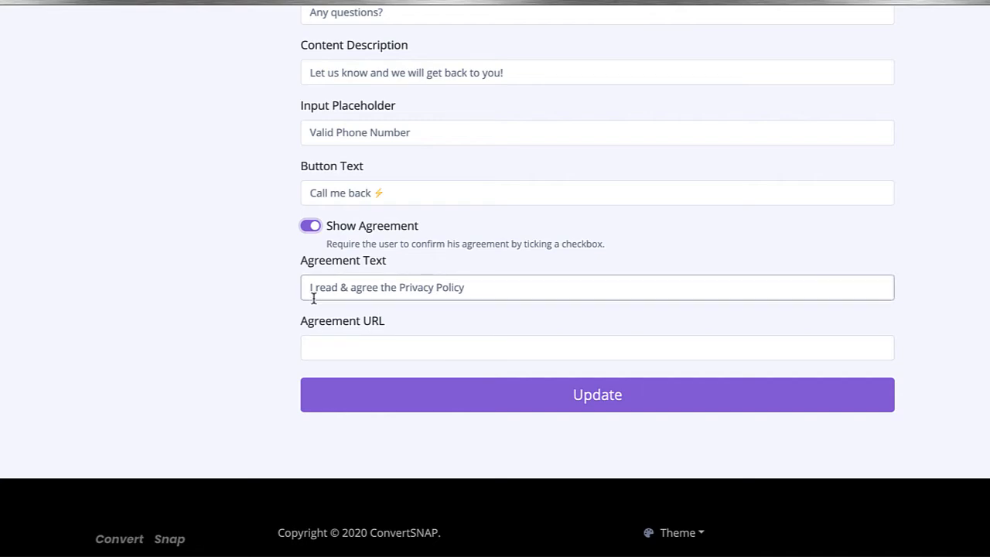
{"action": "left_click", "coordinate": [310, 227]}
{"action": "scroll", "coordinate": [309, 307], "scroll_direction": "up", "scroll_amount": 5}
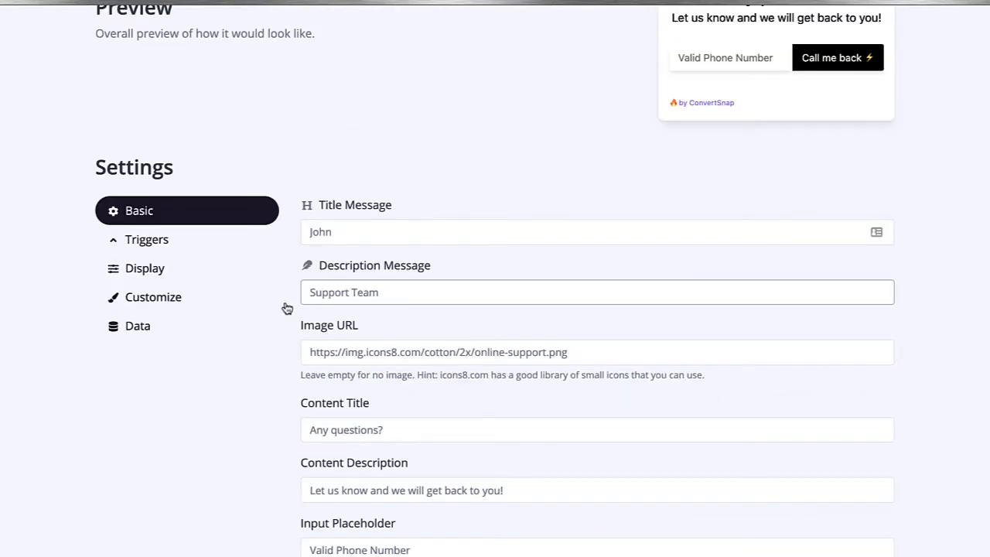
In the Triggers settings, switch Trigger on all pages off, view the URL match options, and switch it back on
{"action": "left_click", "coordinate": [155, 249]}
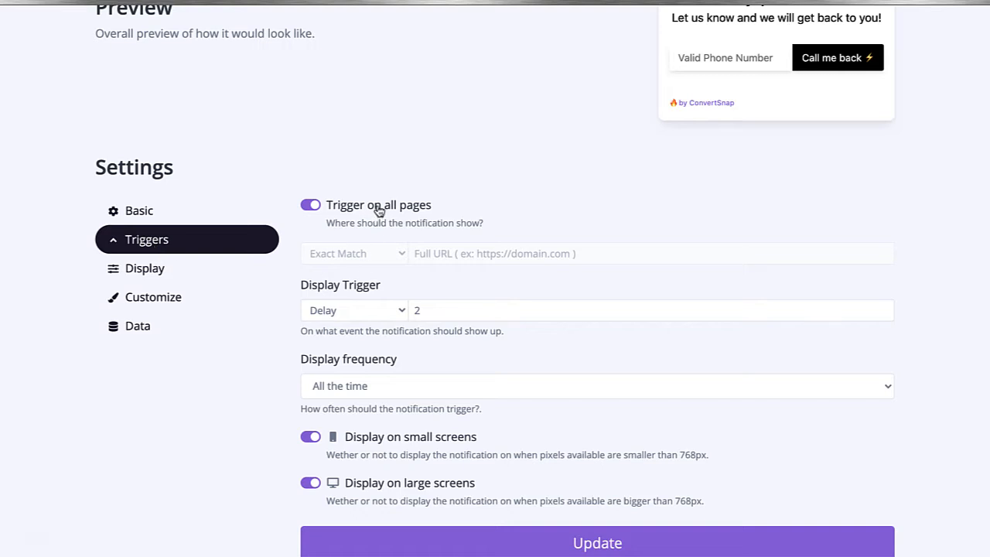
{"action": "left_click", "coordinate": [310, 206]}
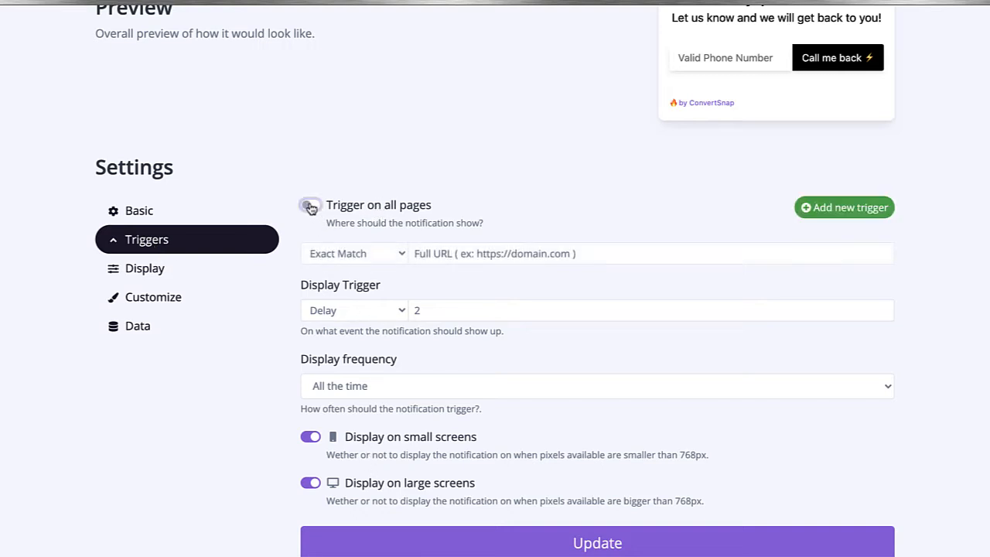
{"action": "left_click", "coordinate": [365, 253]}
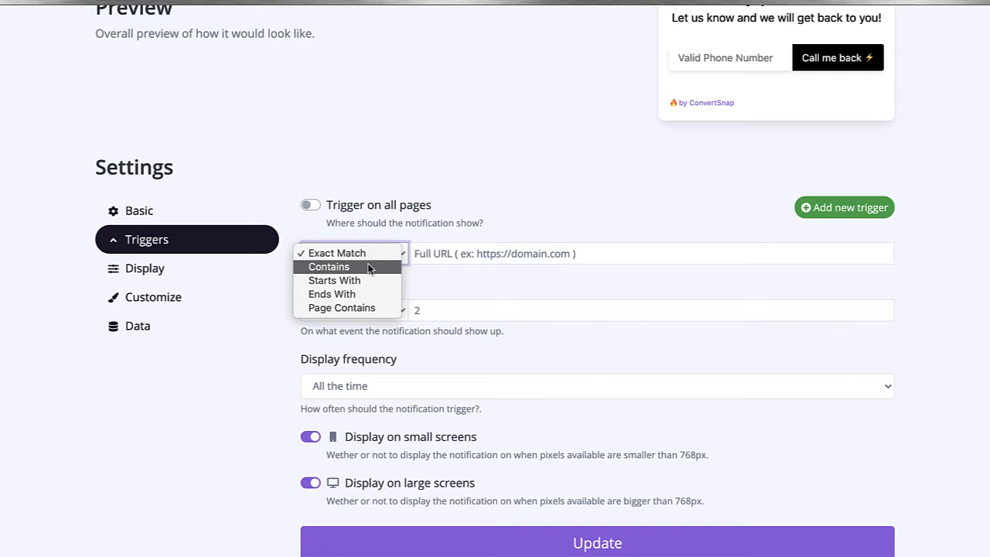
{"action": "left_click", "coordinate": [315, 223]}
{"action": "left_click", "coordinate": [310, 206]}
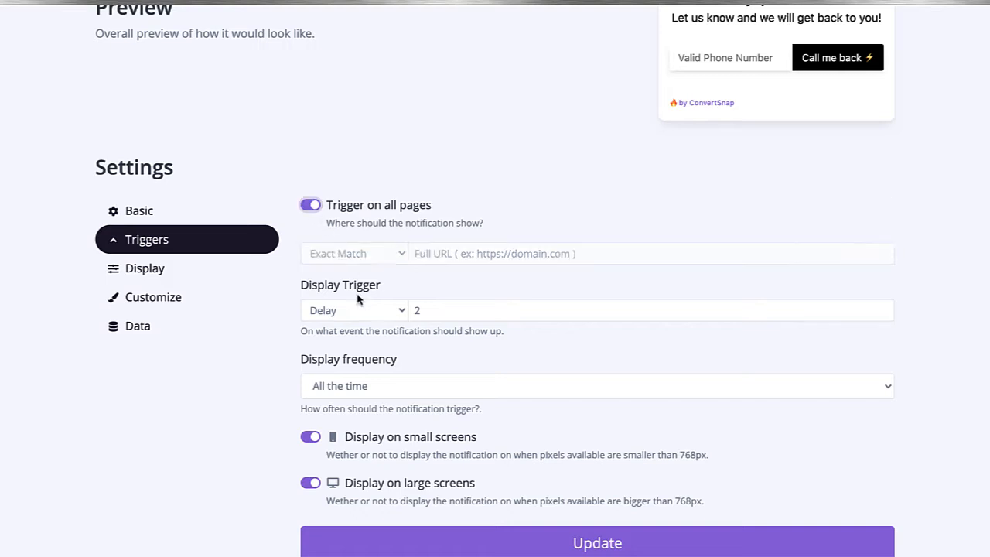
View the Display Trigger and Display frequency options in the Triggers settings, and look over the small and large screen switches
{"action": "left_click", "coordinate": [400, 311]}
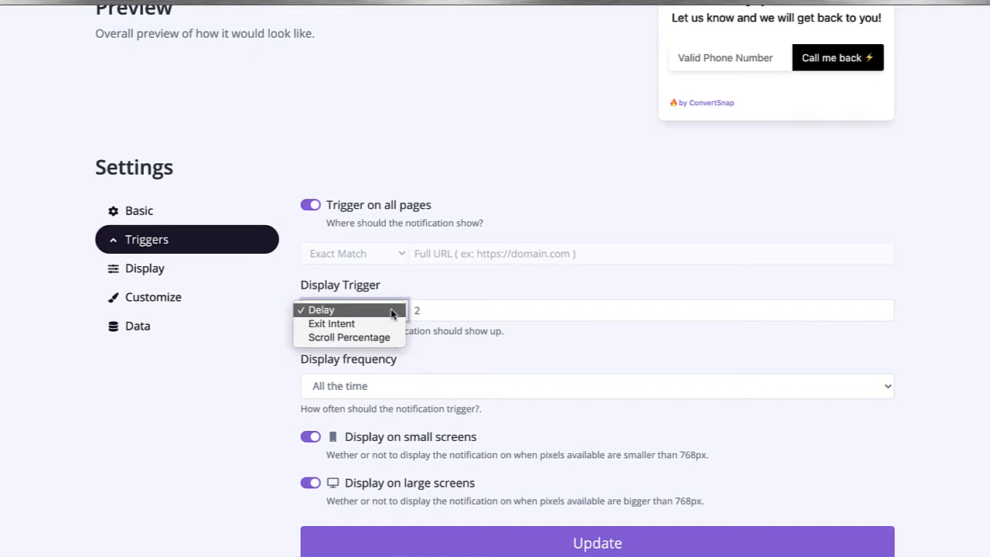
{"action": "left_click", "coordinate": [435, 281]}
{"action": "scroll", "coordinate": [391, 276], "scroll_direction": "down", "scroll_amount": 3}
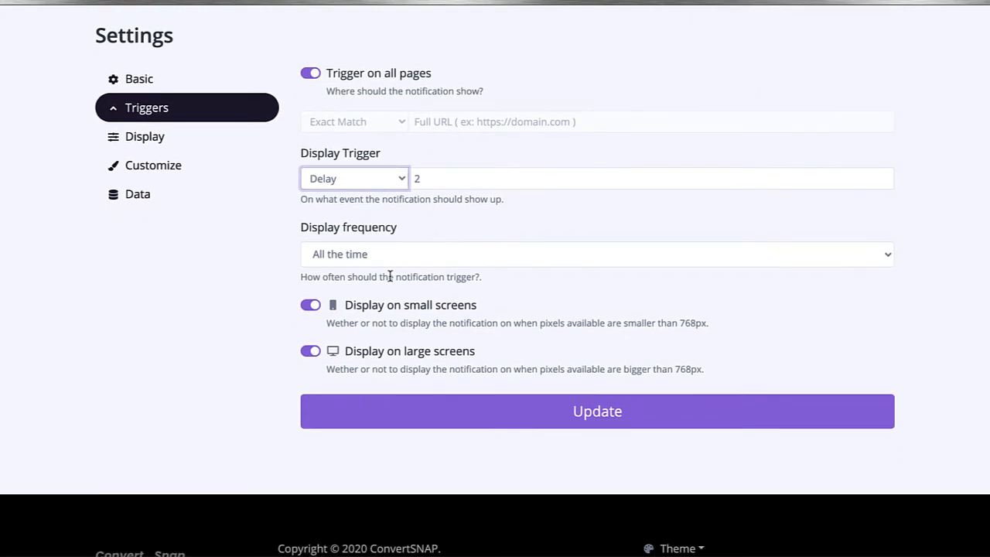
{"action": "left_click", "coordinate": [338, 263]}
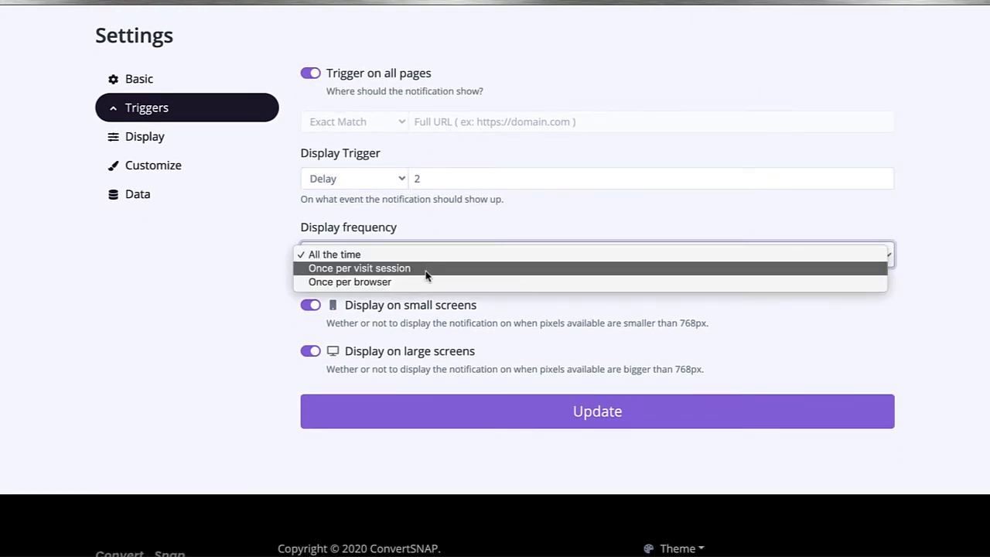
{"action": "left_click", "coordinate": [230, 298]}
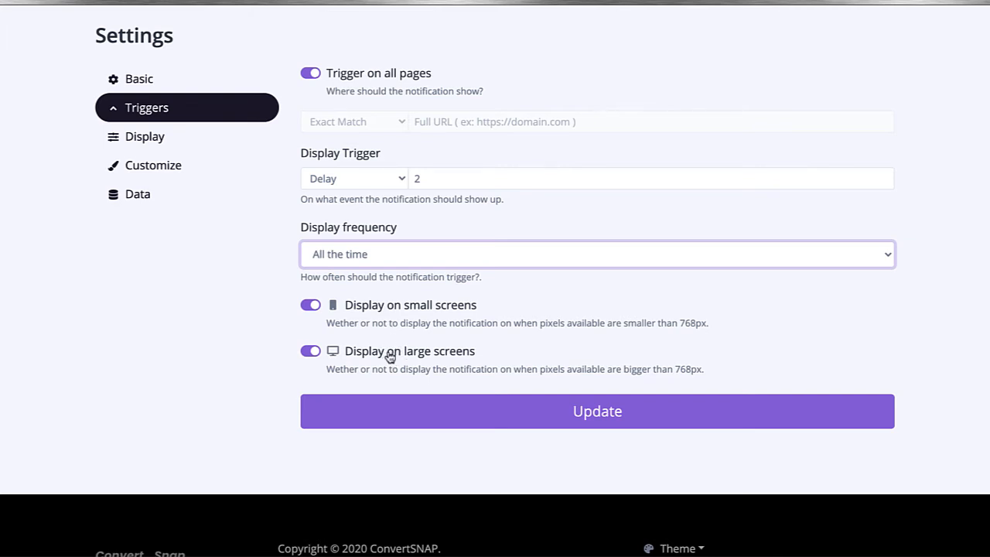
{"action": "scroll", "coordinate": [391, 356], "scroll_direction": "up", "scroll_amount": 1}
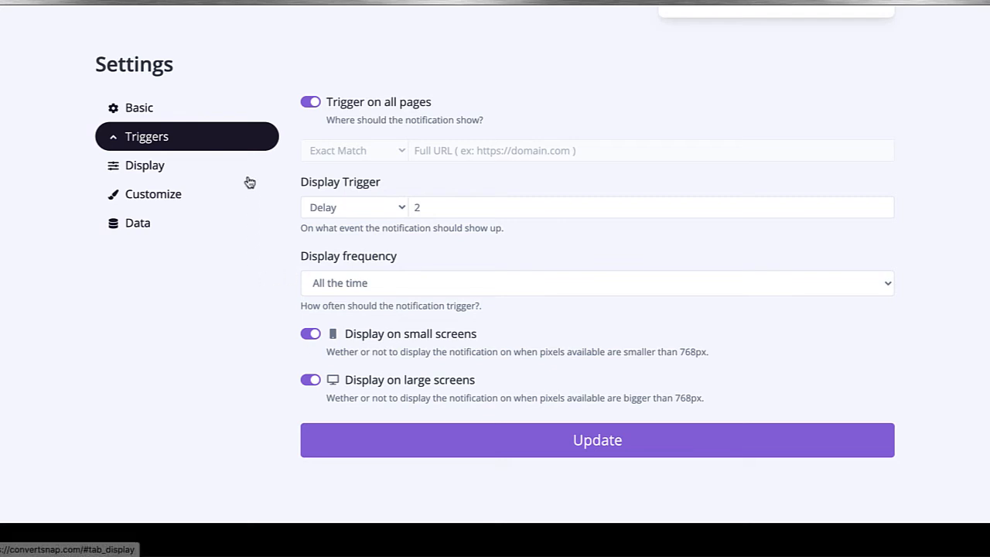
In the Display settings, set the Display Duration to -1 so the notification shows forever
{"action": "left_click", "coordinate": [154, 176]}
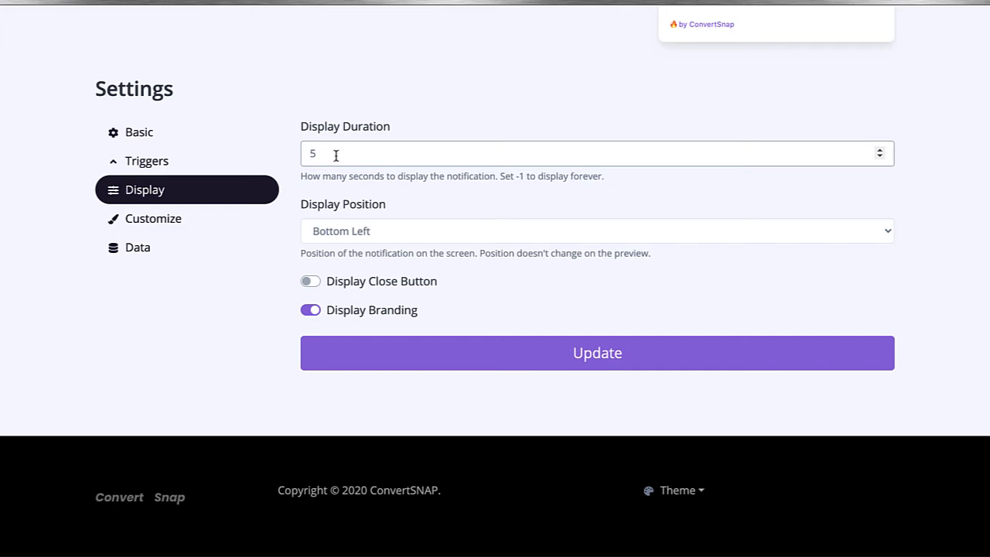
{"action": "left_click_drag", "start_coordinate": [336, 155], "coordinate": [303, 156]}
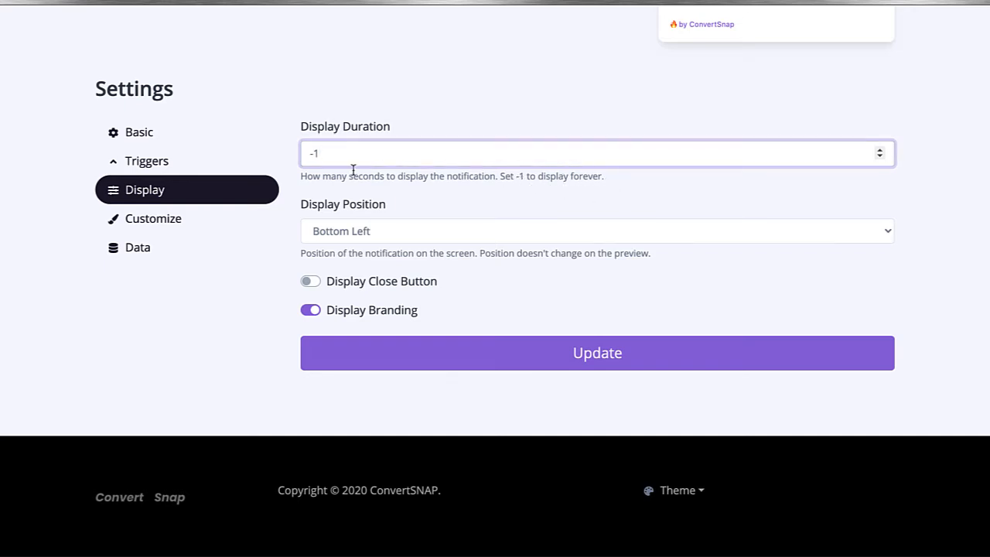
Switch Display Close Button on and back off, and view the Display Position options
{"action": "left_click", "coordinate": [315, 285]}
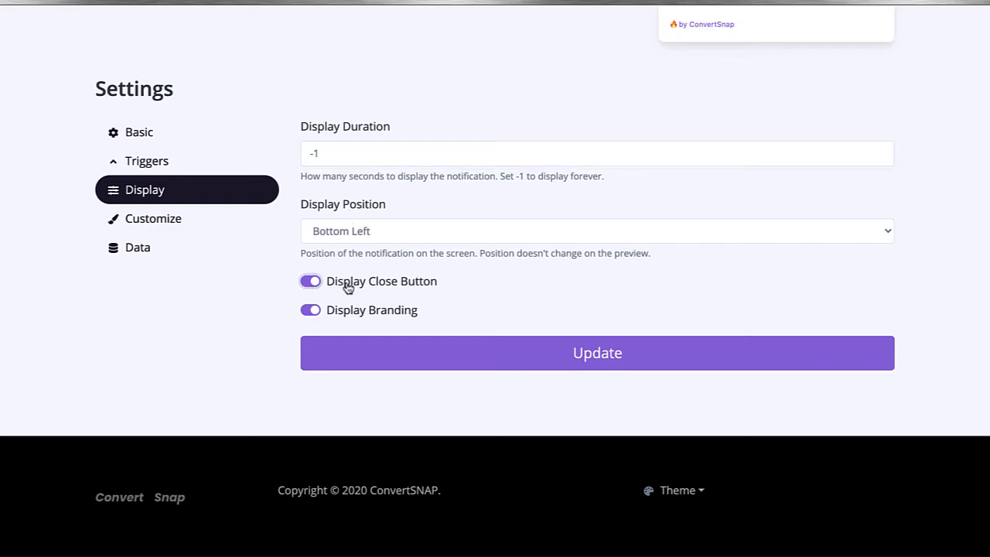
{"action": "left_click", "coordinate": [317, 285]}
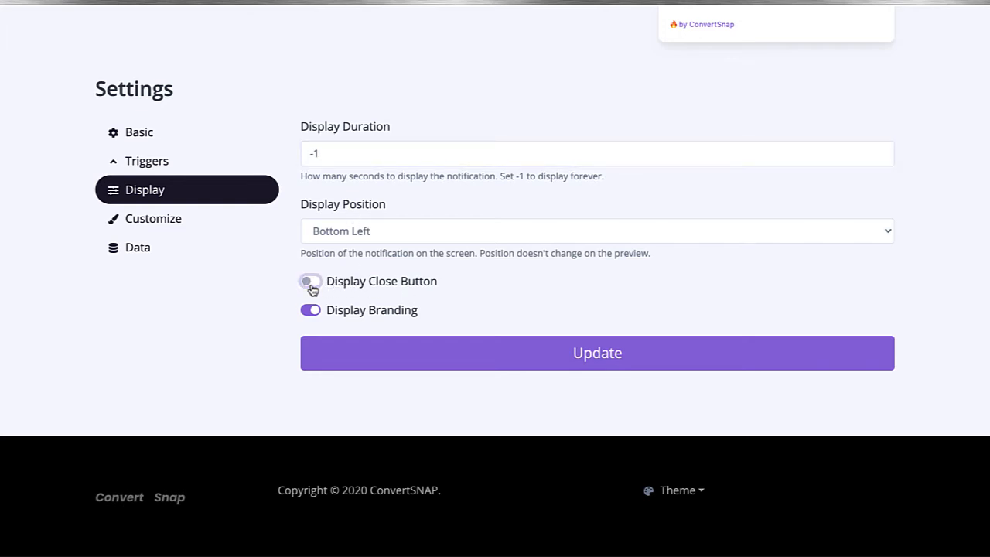
{"action": "left_click", "coordinate": [337, 240]}
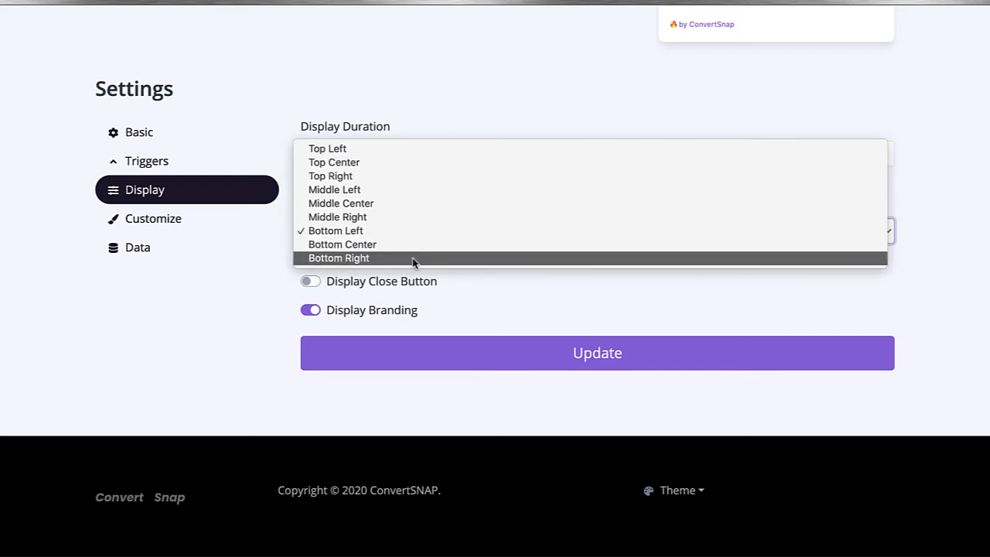
{"action": "left_click", "coordinate": [509, 106]}
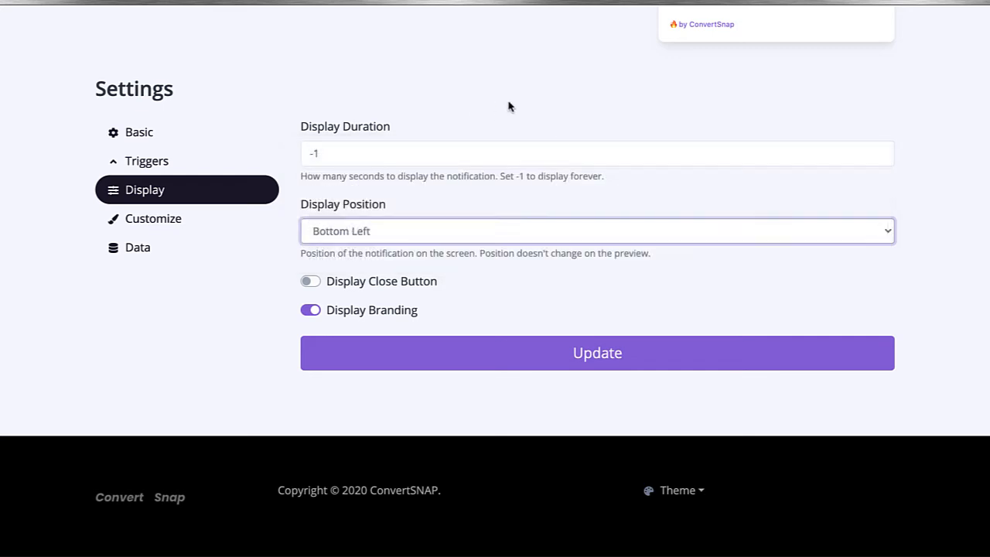
Look over the color, border and animation fields in the Customize settings
{"action": "left_click", "coordinate": [198, 230]}
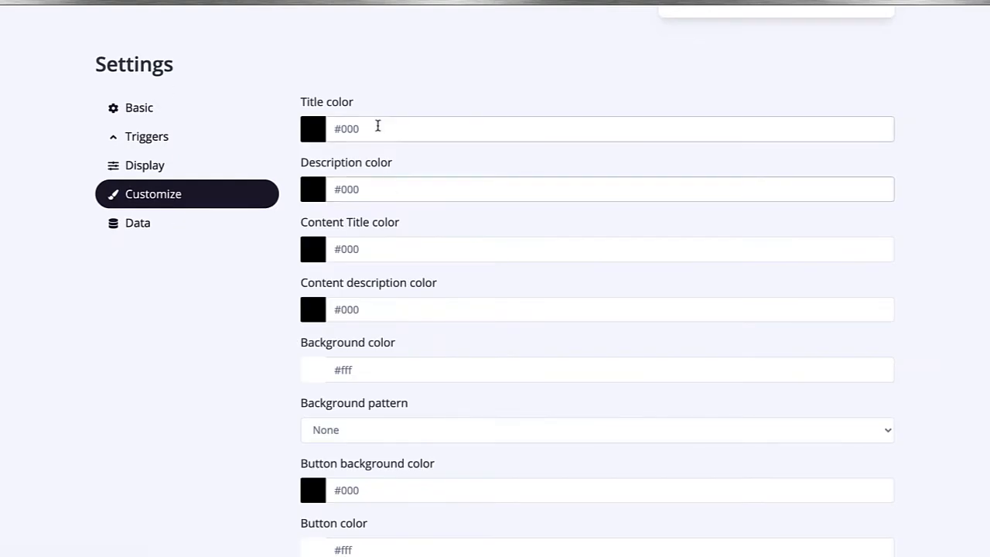
{"action": "scroll", "coordinate": [378, 240], "scroll_direction": "down", "scroll_amount": 2}
{"action": "scroll", "coordinate": [379, 244], "scroll_direction": "down", "scroll_amount": 1}
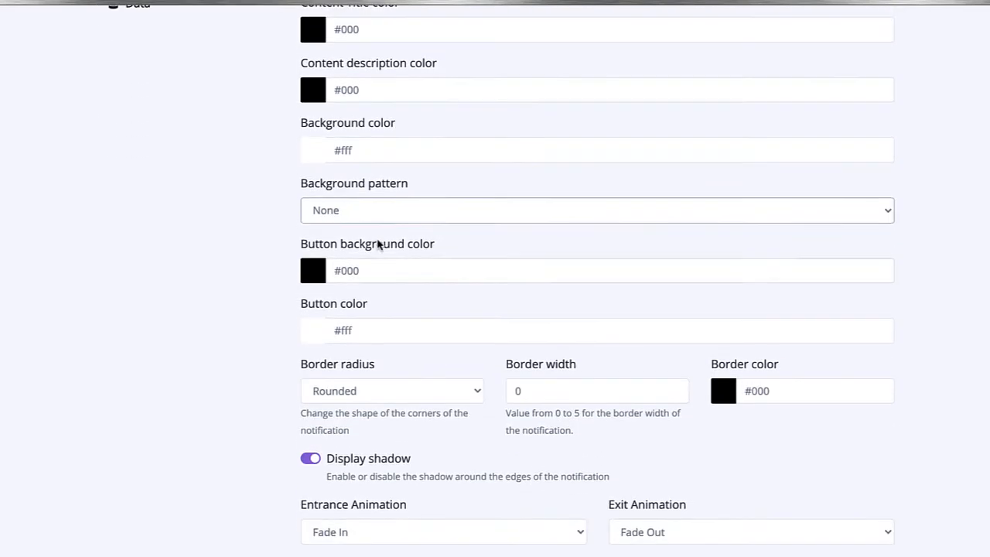
Set the Background pattern to Autumn and check it in the notification preview
{"action": "left_click", "coordinate": [333, 214]}
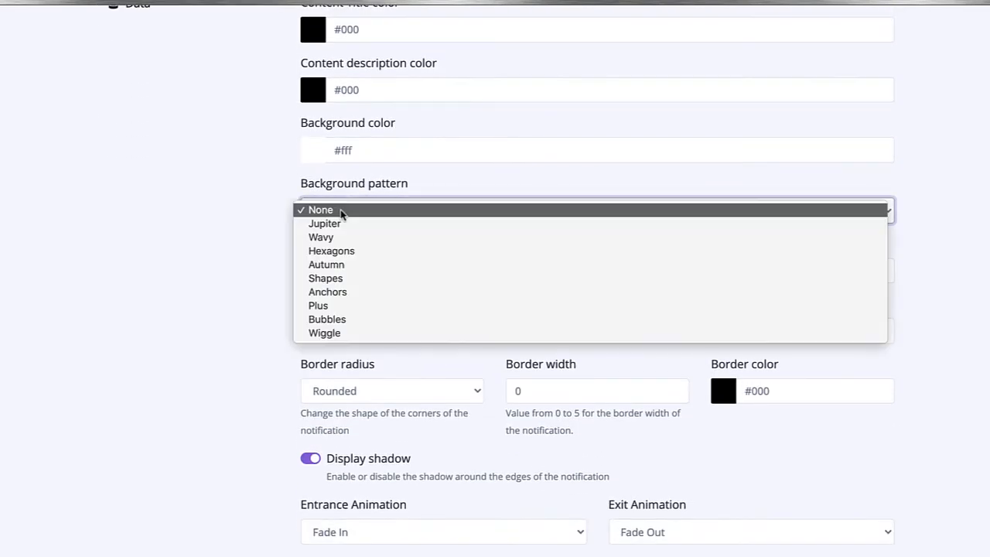
{"action": "left_click", "coordinate": [353, 267]}
{"action": "scroll", "coordinate": [436, 274], "scroll_direction": "up", "scroll_amount": 6}
{"action": "scroll", "coordinate": [435, 279], "scroll_direction": "down", "scroll_amount": 3}
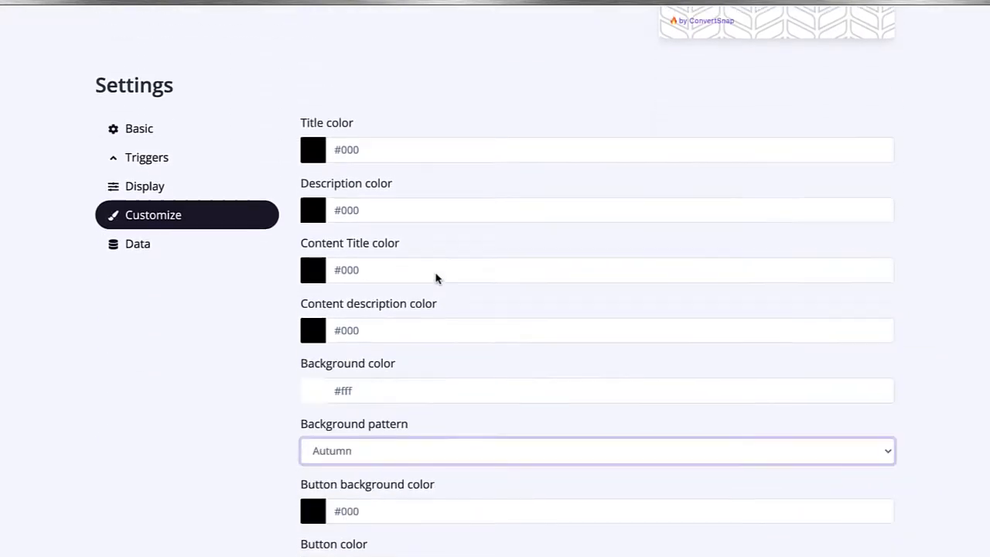
Change the Background pattern to Wavy and check it in the notification preview
{"action": "scroll", "coordinate": [436, 279], "scroll_direction": "down", "scroll_amount": 3}
{"action": "left_click", "coordinate": [407, 274]}
{"action": "left_click", "coordinate": [410, 244]}
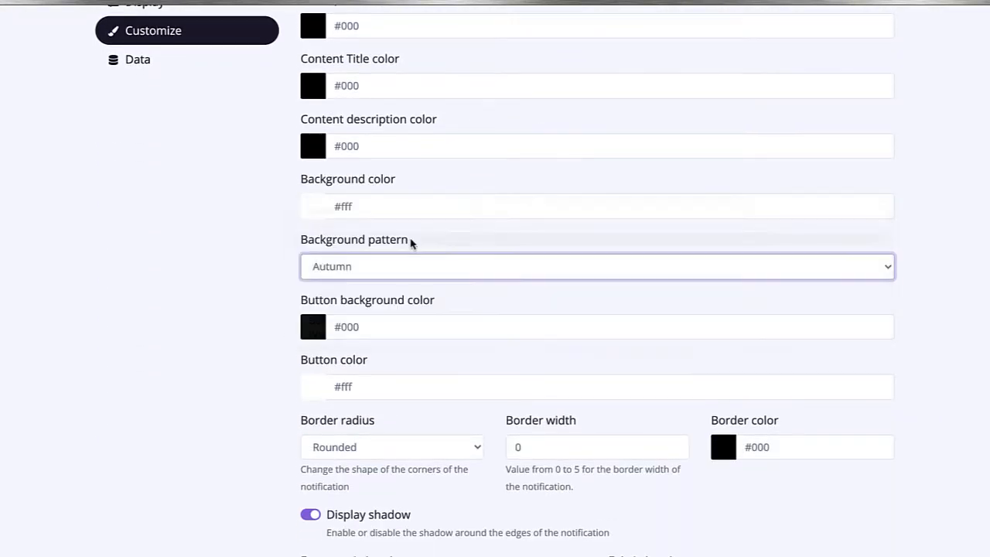
{"action": "scroll", "coordinate": [453, 250], "scroll_direction": "up", "scroll_amount": 6}
{"action": "scroll", "coordinate": [453, 250], "scroll_direction": "down", "scroll_amount": 6}
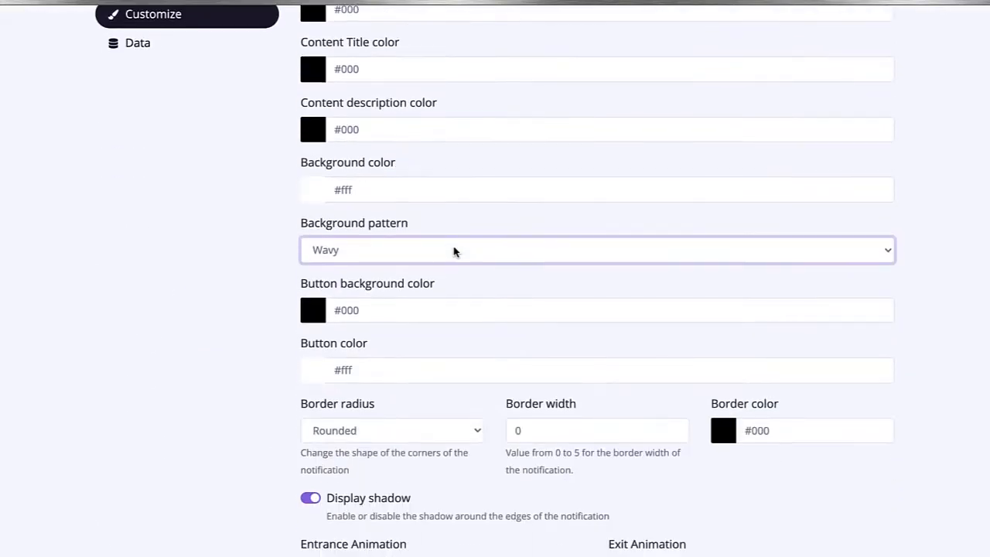
Change the Background pattern to Plus and check it in the notification preview
{"action": "scroll", "coordinate": [454, 250], "scroll_direction": "down", "scroll_amount": 1}
{"action": "left_click", "coordinate": [420, 232]}
{"action": "left_click", "coordinate": [420, 297]}
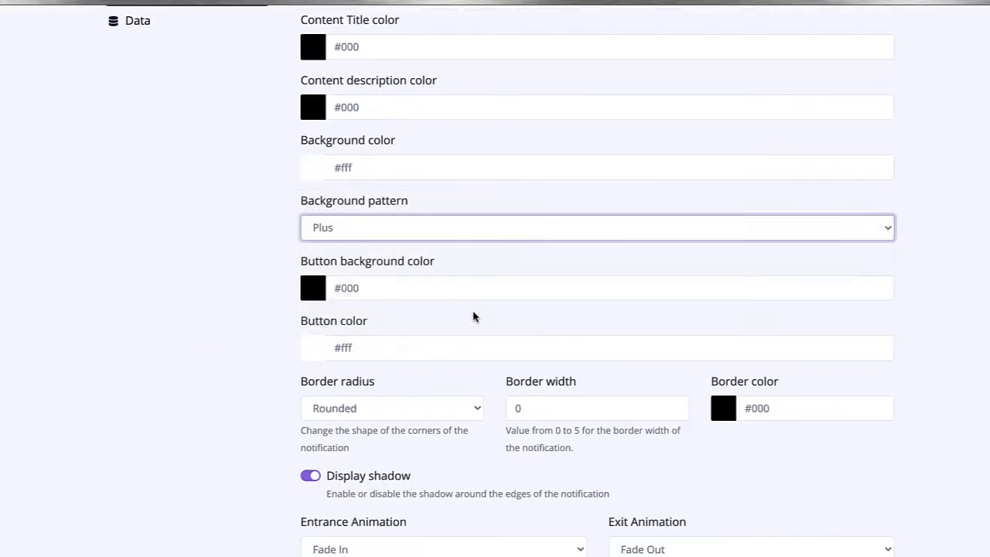
{"action": "scroll", "coordinate": [490, 325], "scroll_direction": "up", "scroll_amount": 8}
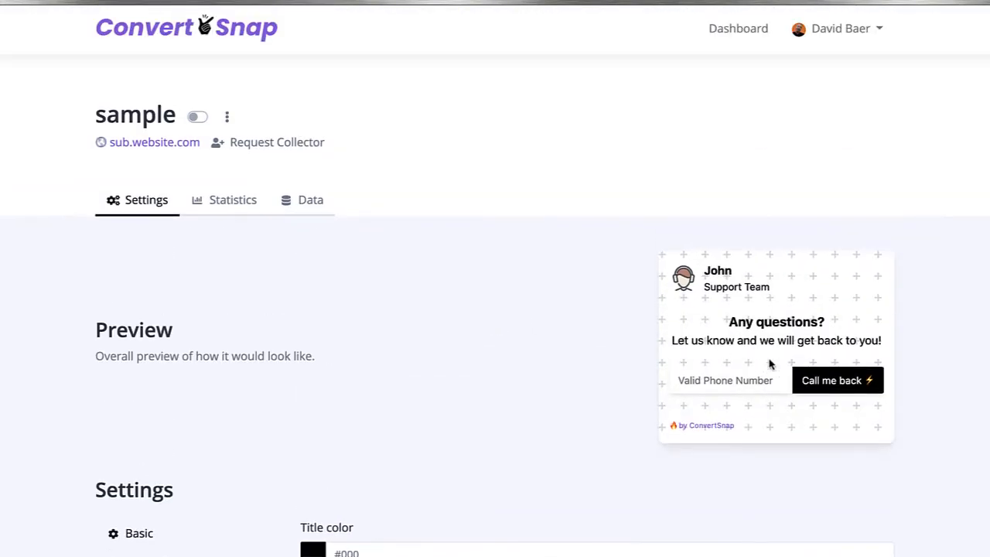
{"action": "scroll", "coordinate": [629, 427], "scroll_direction": "down", "scroll_amount": 8}
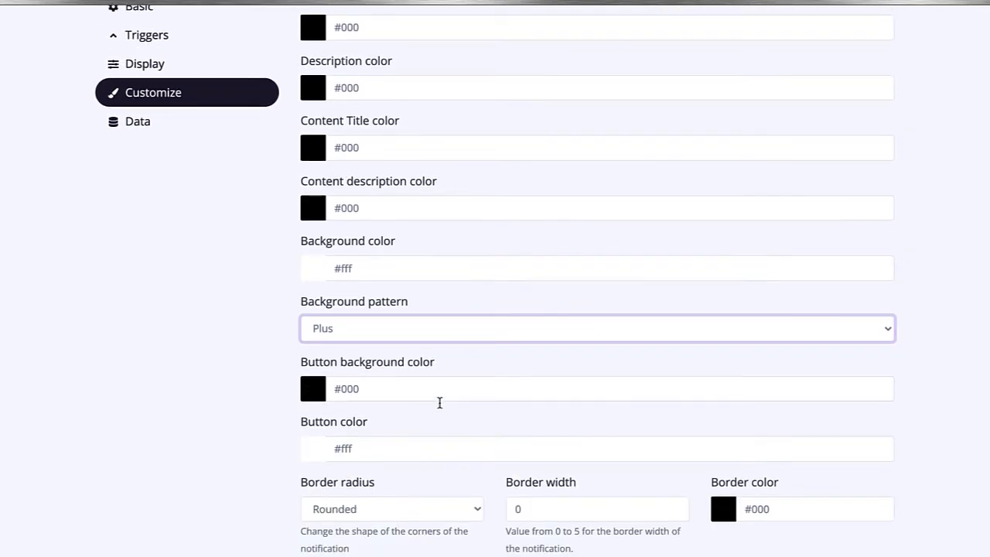
Try #hycyx as the Background color and check the notification preview
{"action": "left_click", "coordinate": [345, 268]}
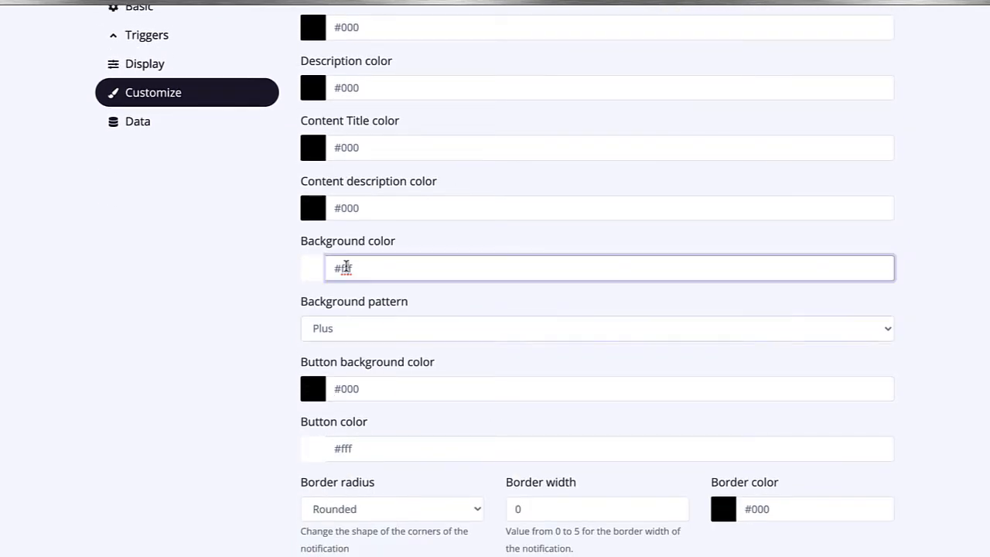
{"action": "type", "text": "hycyx"}
{"action": "left_click", "coordinate": [226, 313]}
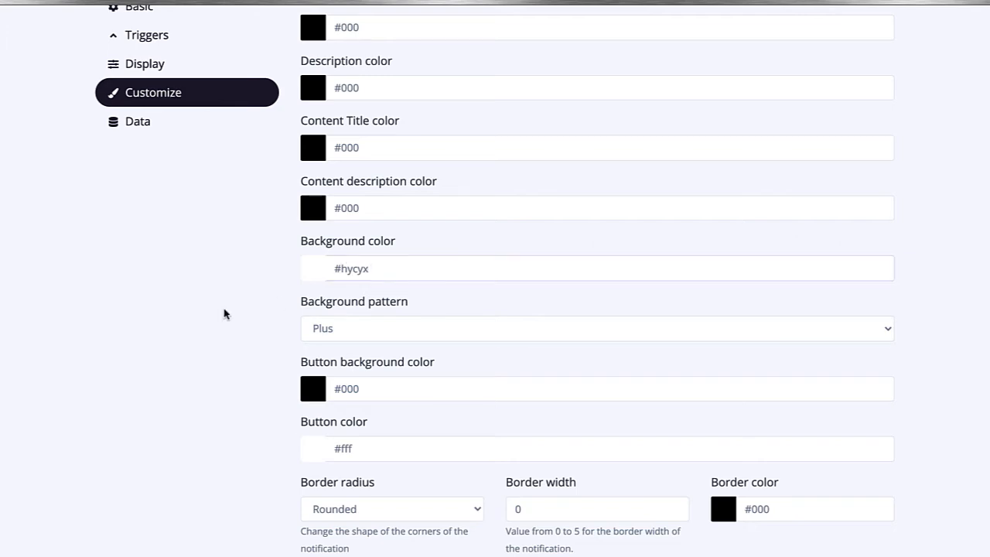
{"action": "scroll", "coordinate": [225, 314], "scroll_direction": "up", "scroll_amount": 7}
{"action": "scroll", "coordinate": [224, 314], "scroll_direction": "down", "scroll_amount": 2}
{"action": "scroll", "coordinate": [224, 313], "scroll_direction": "down", "scroll_amount": 3}
{"action": "scroll", "coordinate": [280, 428], "scroll_direction": "down", "scroll_amount": 2}
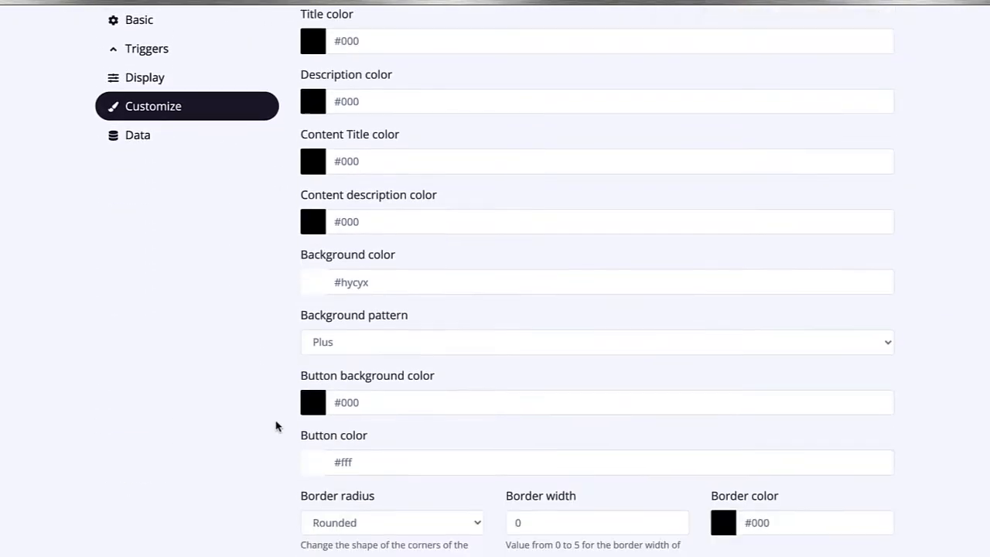
Set the Background pattern back to None and check the notification preview
{"action": "left_click", "coordinate": [333, 341]}
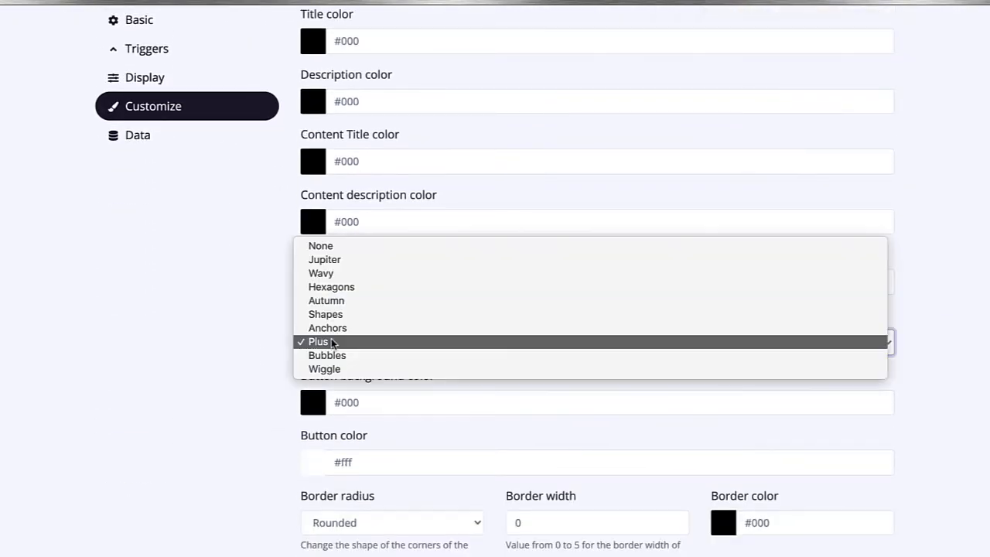
{"action": "left_click", "coordinate": [340, 247]}
{"action": "left_click", "coordinate": [390, 288]}
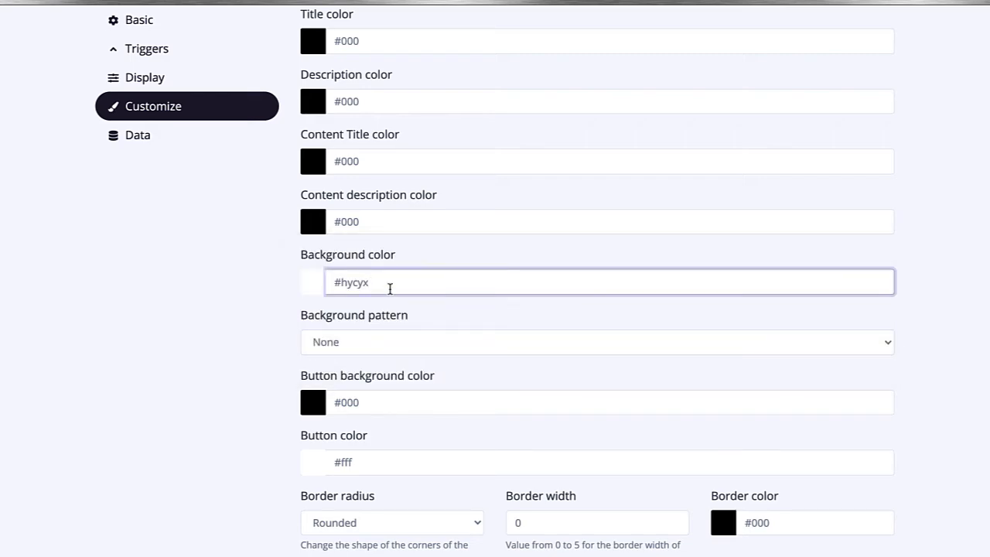
{"action": "scroll", "coordinate": [422, 188], "scroll_direction": "up", "scroll_amount": 7}
{"action": "left_click", "coordinate": [552, 349]}
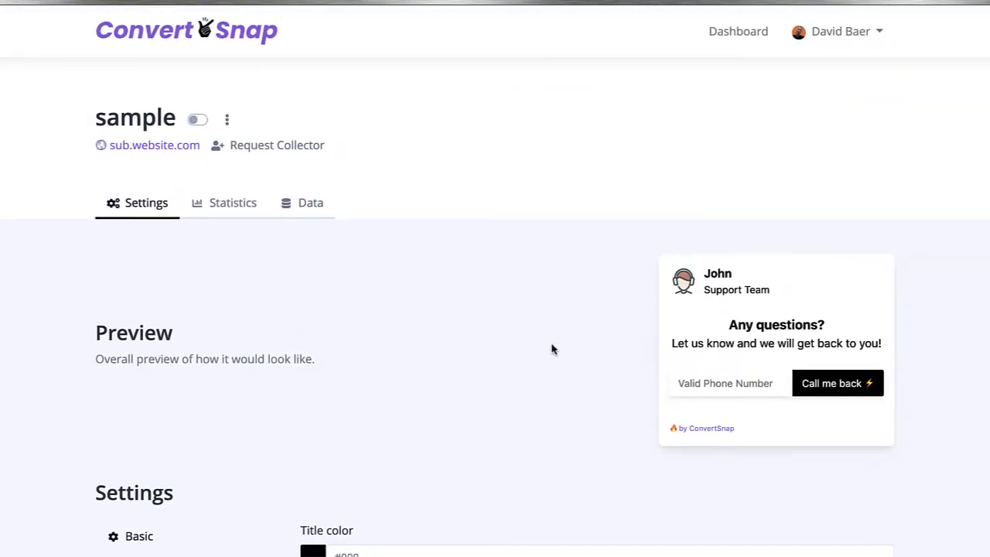
Set the Background color to #f17420 and update the notification settings
{"action": "scroll", "coordinate": [553, 349], "scroll_direction": "down", "scroll_amount": 10}
{"action": "scroll", "coordinate": [553, 349], "scroll_direction": "down", "scroll_amount": 2}
{"action": "scroll", "coordinate": [391, 135], "scroll_direction": "up", "scroll_amount": 3}
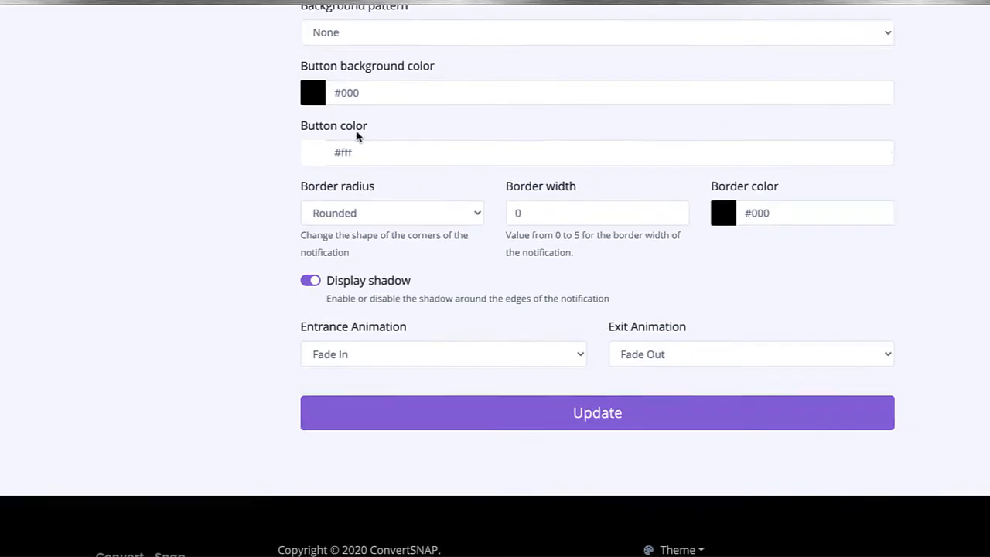
{"action": "left_click", "coordinate": [356, 140]}
{"action": "key", "text": "ctrl+a"}
{"action": "type", "text": "#f"}
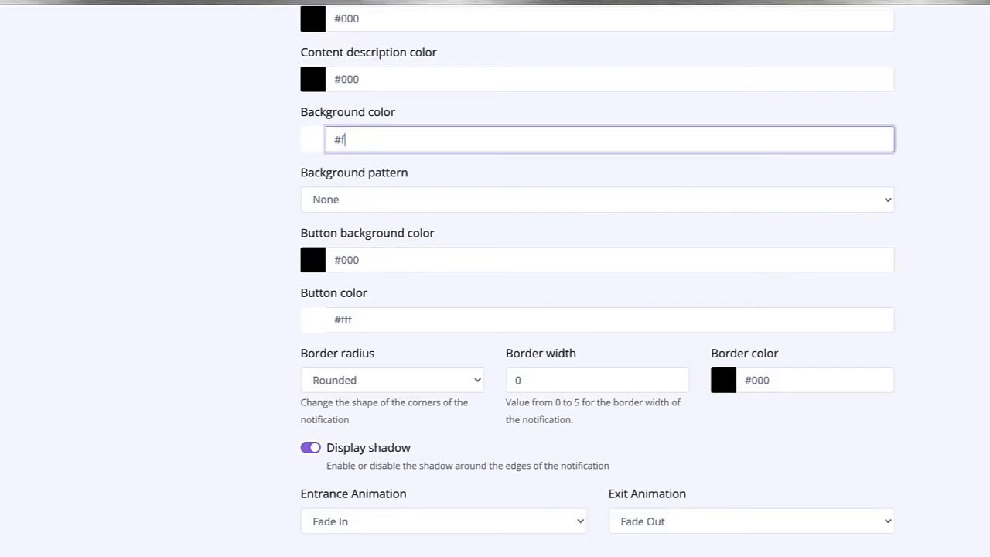
{"action": "type", "text": "17420"}
{"action": "left_click", "coordinate": [424, 201]}
{"action": "left_click", "coordinate": [264, 336]}
{"action": "scroll", "coordinate": [264, 335], "scroll_direction": "up", "scroll_amount": 9}
{"action": "scroll", "coordinate": [264, 336], "scroll_direction": "down", "scroll_amount": 5}
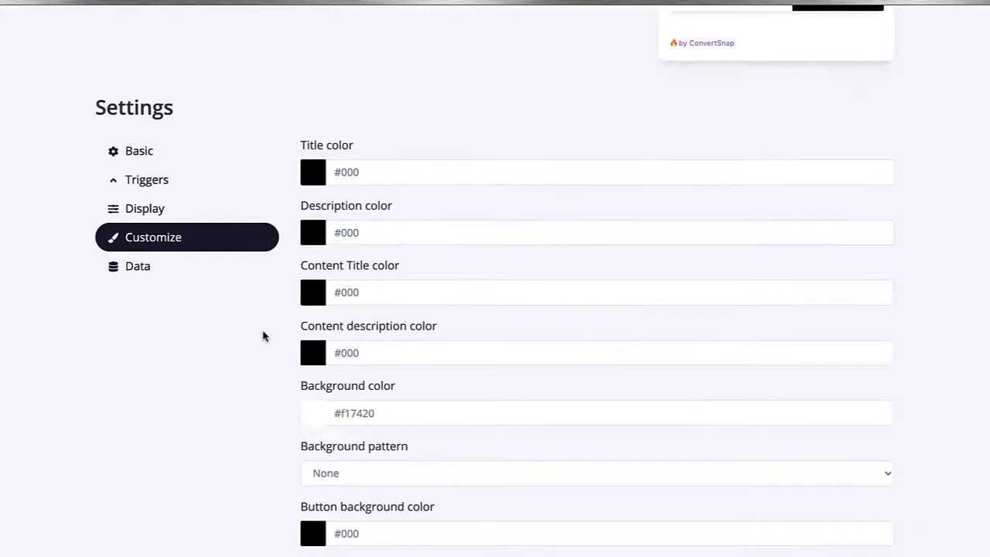
{"action": "scroll", "coordinate": [264, 336], "scroll_direction": "down", "scroll_amount": 6}
{"action": "left_click", "coordinate": [469, 348]}
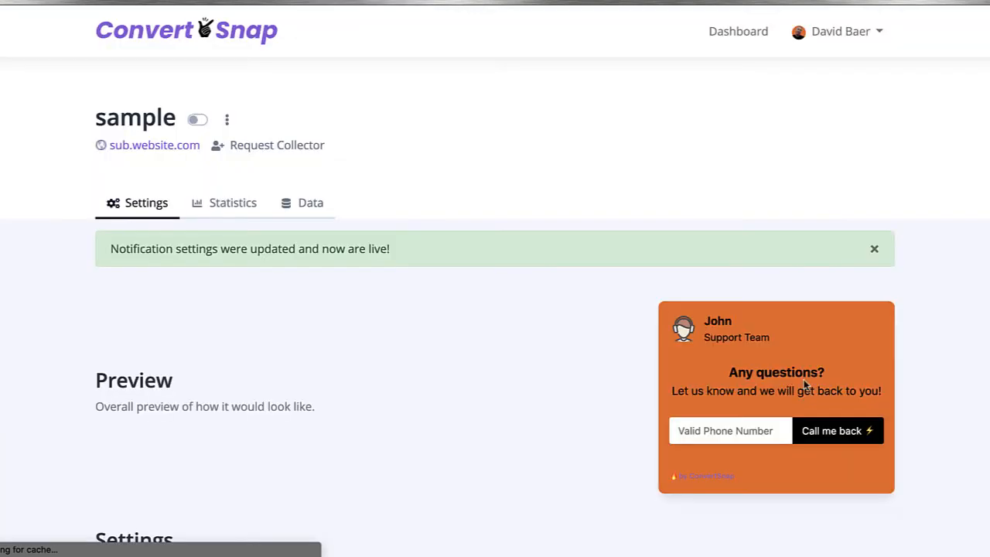
Reopen the Customize settings and look over the button color, border, shadow and entrance and exit animation options
{"action": "scroll", "coordinate": [662, 351], "scroll_direction": "down", "scroll_amount": 9}
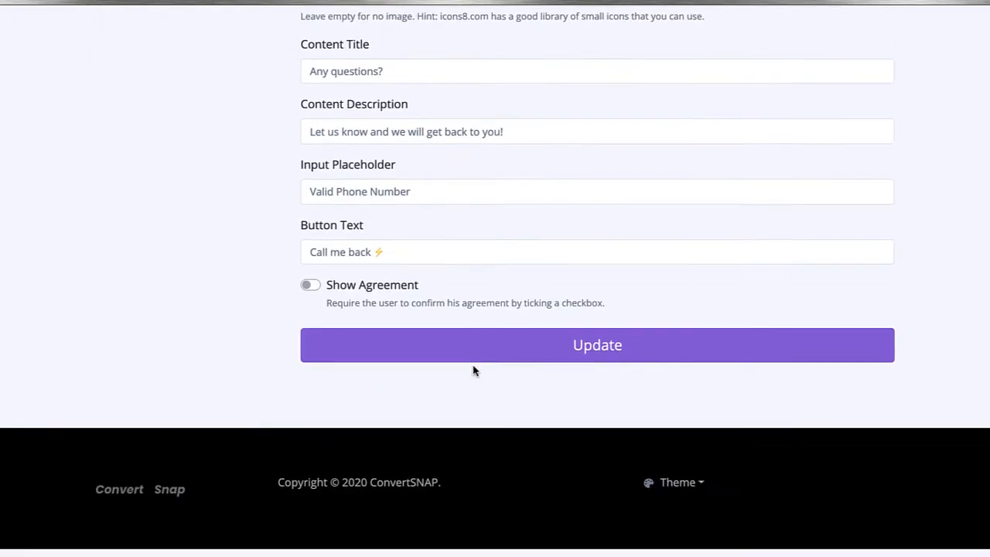
{"action": "scroll", "coordinate": [343, 287], "scroll_direction": "up", "scroll_amount": 3}
{"action": "left_click", "coordinate": [164, 188]}
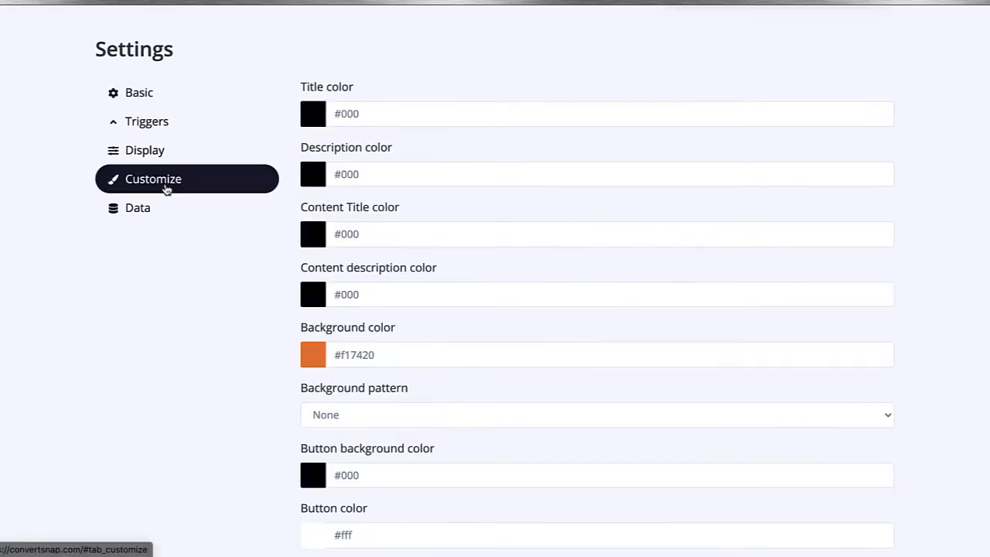
{"action": "scroll", "coordinate": [514, 297], "scroll_direction": "down", "scroll_amount": 3}
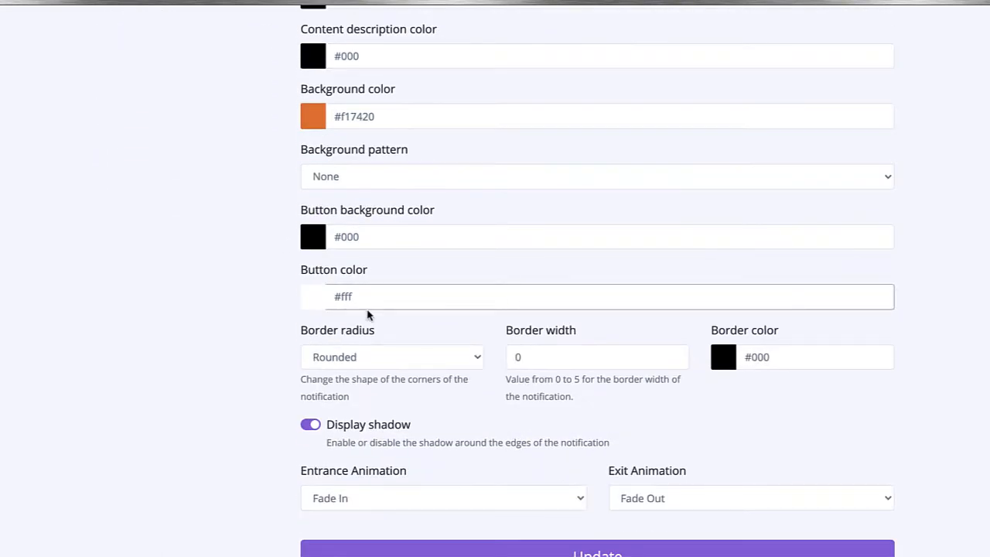
{"action": "scroll", "coordinate": [368, 315], "scroll_direction": "down", "scroll_amount": 2}
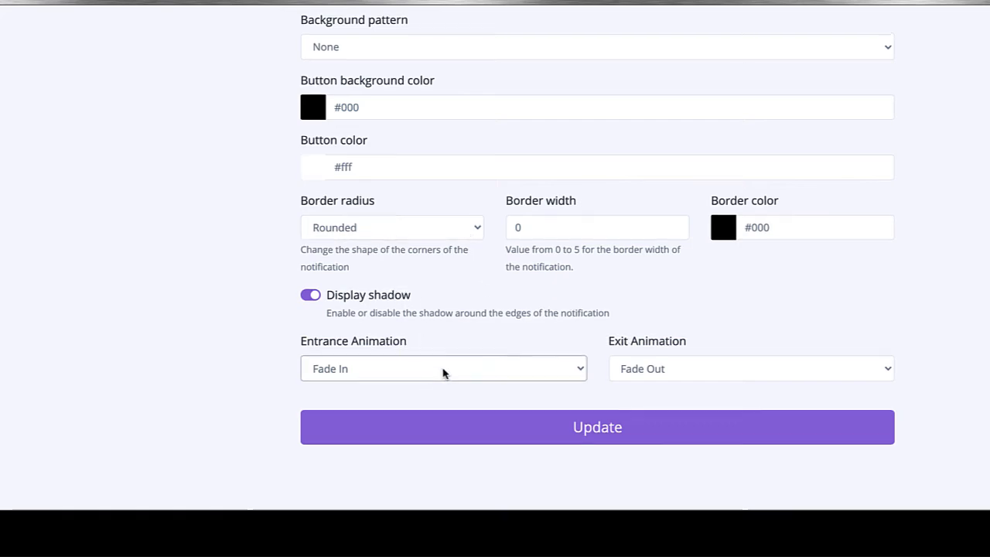
{"action": "scroll", "coordinate": [443, 373], "scroll_direction": "up", "scroll_amount": 10}
{"action": "scroll", "coordinate": [443, 374], "scroll_direction": "down", "scroll_amount": 5}
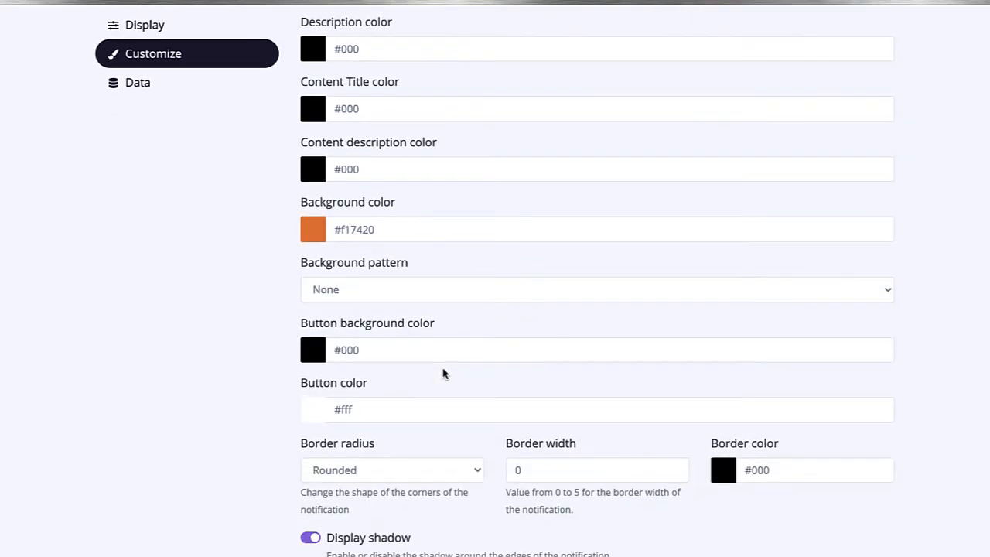
Look through the available Entrance Animation and Exit Animation choices without changing either one
{"action": "scroll", "coordinate": [442, 373], "scroll_direction": "down", "scroll_amount": 3}
{"action": "left_click", "coordinate": [432, 405]}
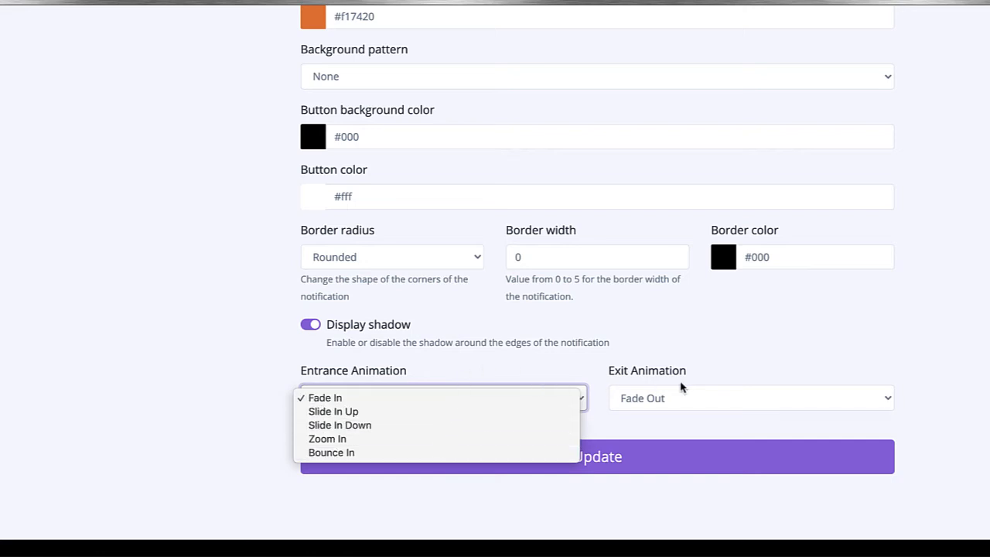
{"action": "left_click", "coordinate": [670, 398]}
{"action": "left_click", "coordinate": [678, 398]}
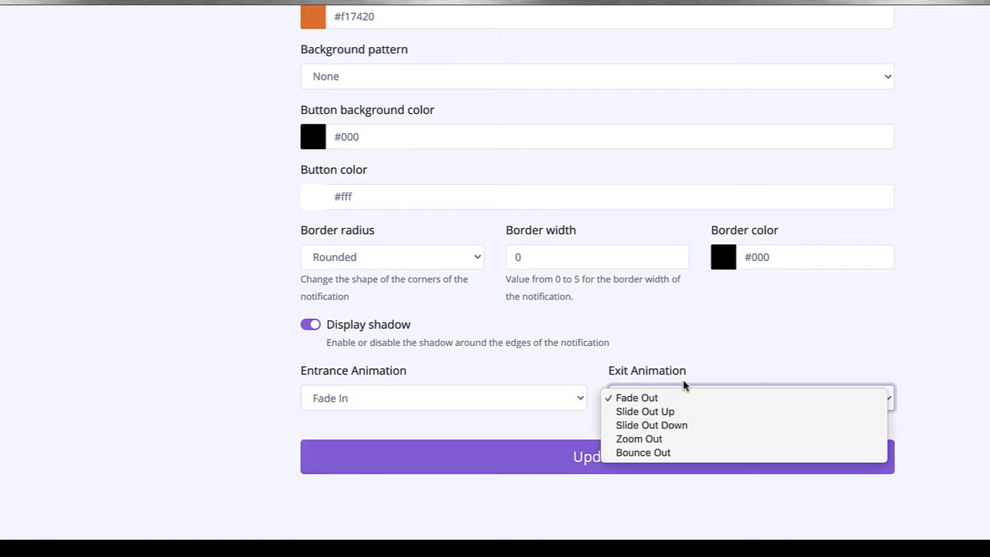
{"action": "left_click", "coordinate": [691, 349]}
{"action": "scroll", "coordinate": [447, 370], "scroll_direction": "up", "scroll_amount": 4}
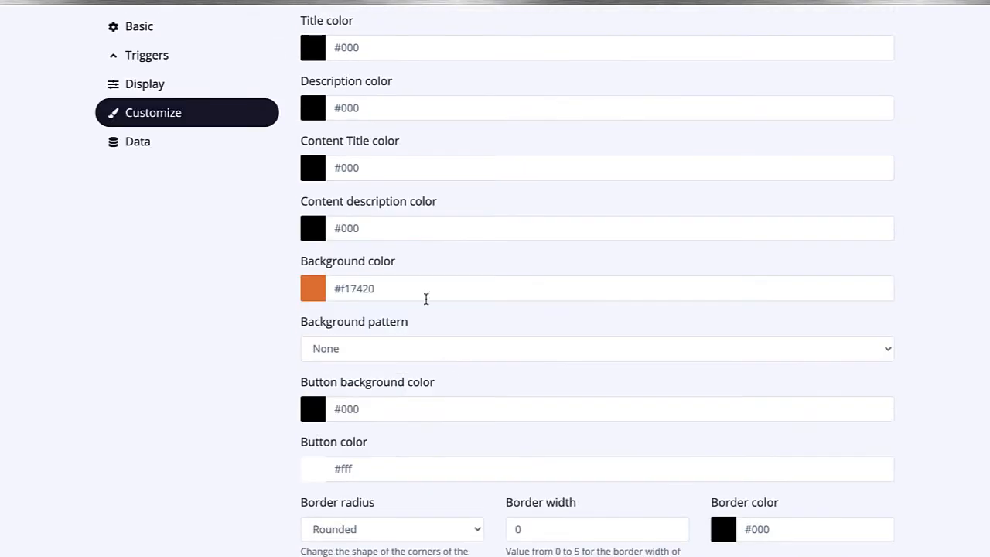
Enable sending caught data to external sources in the notification's Data settings and look over the Webhook and Email fields
{"action": "left_click", "coordinate": [193, 153]}
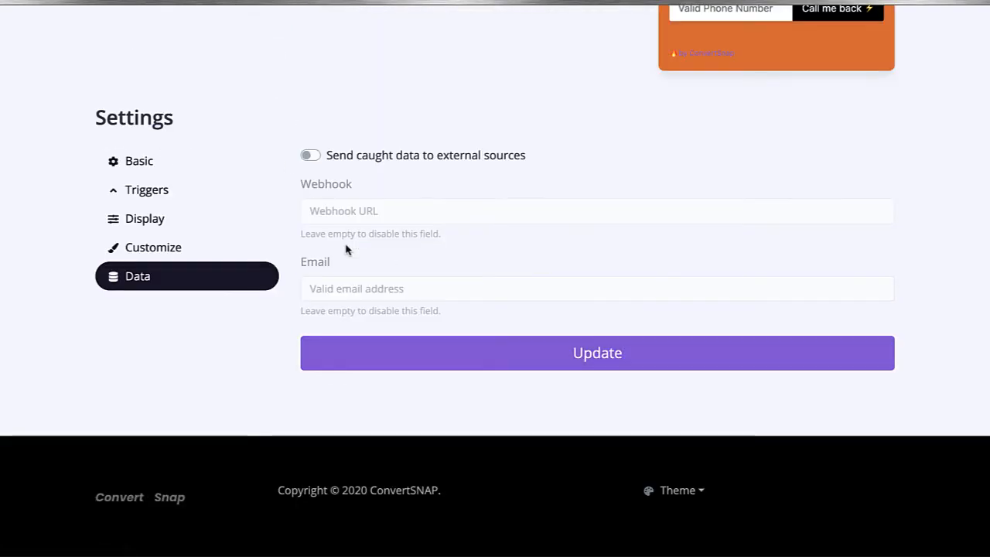
{"action": "left_click", "coordinate": [314, 156]}
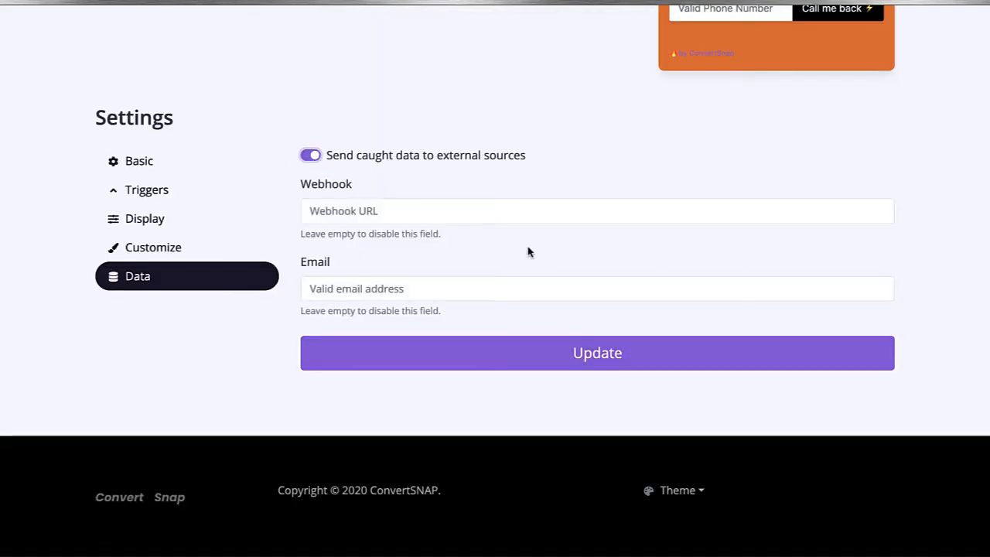
{"action": "scroll", "coordinate": [528, 252], "scroll_direction": "up", "scroll_amount": 2}
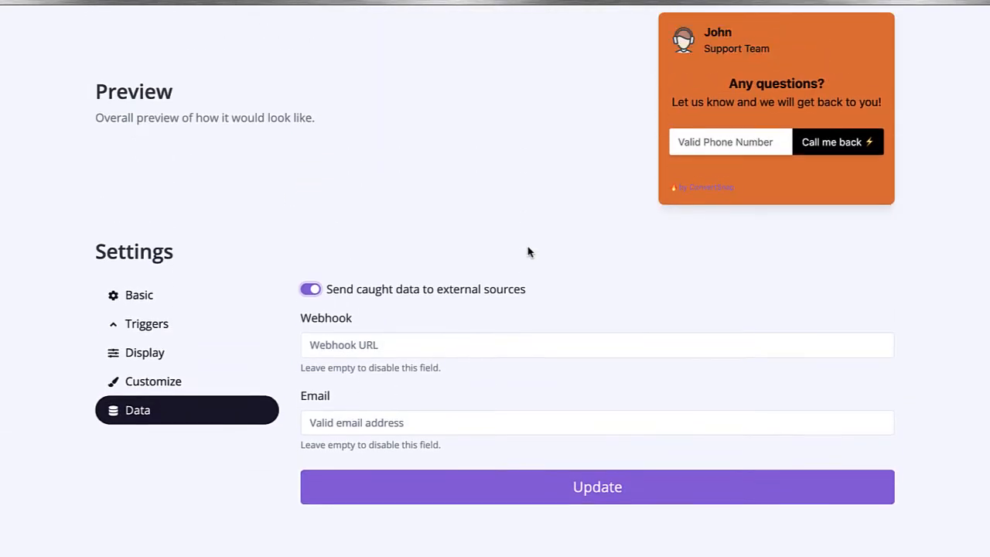
{"action": "left_click", "coordinate": [381, 346]}
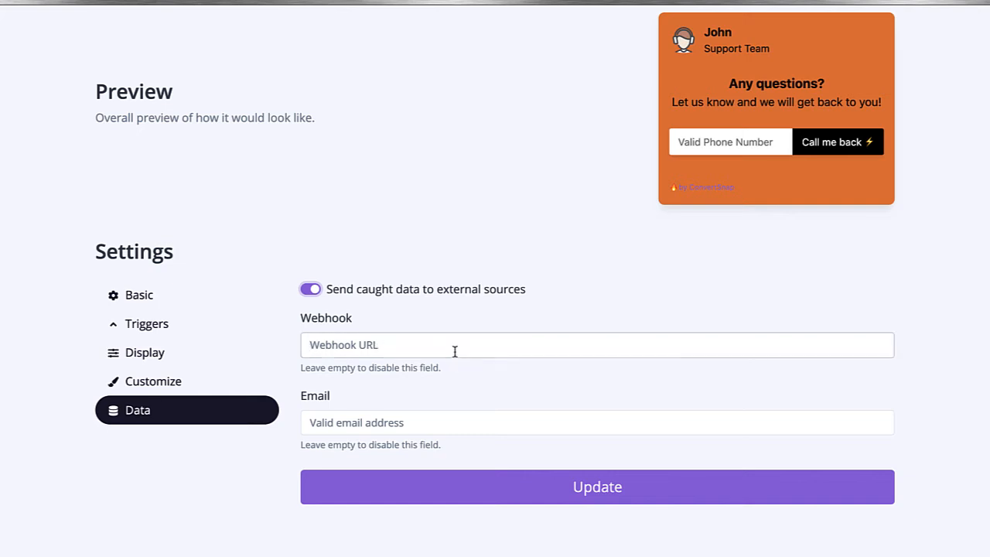
{"action": "scroll", "coordinate": [455, 349], "scroll_direction": "up", "scroll_amount": 1}
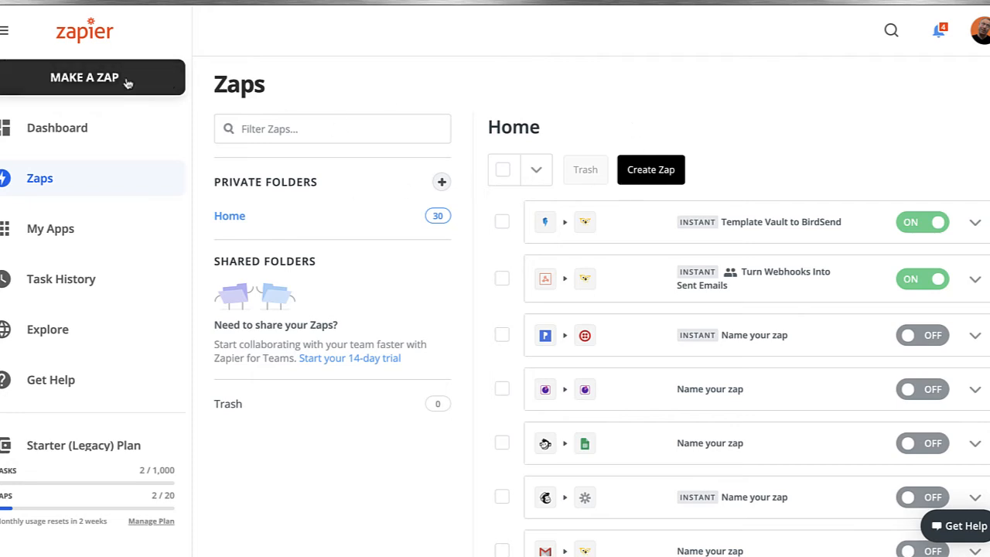
Switch to Zapier, create a new zap and choose Webhooks by Zapier as its trigger app
{"action": "left_click", "coordinate": [652, 171]}
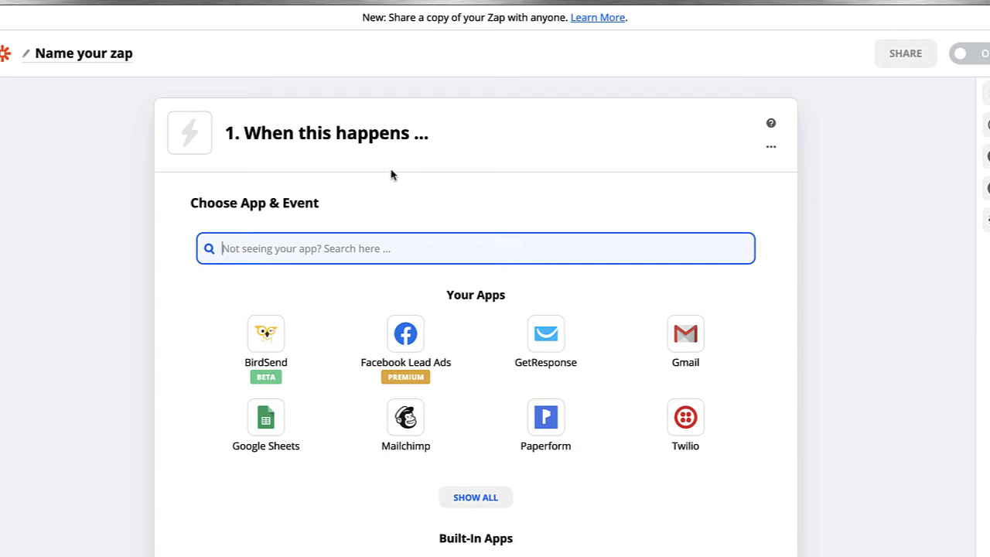
{"action": "scroll", "coordinate": [398, 175], "scroll_direction": "down", "scroll_amount": 3}
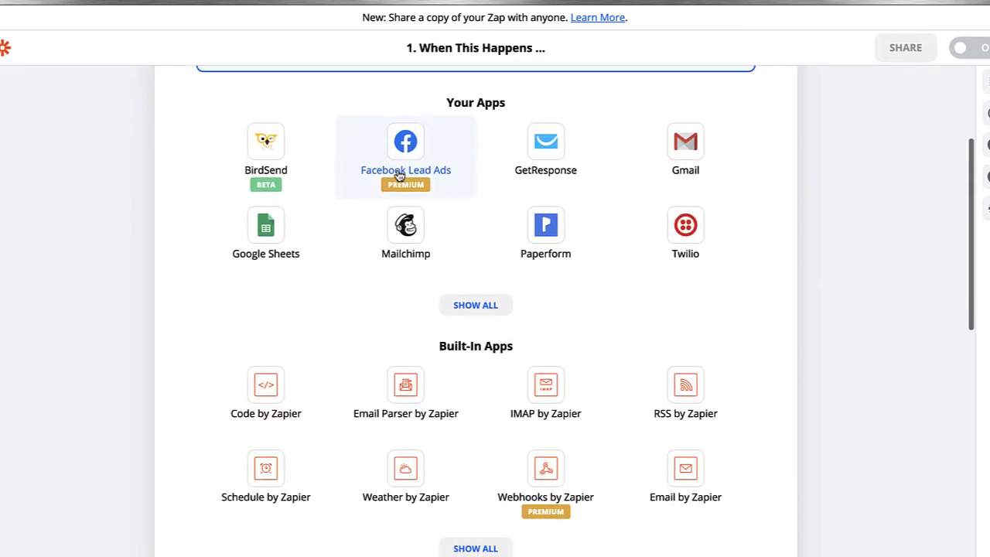
{"action": "scroll", "coordinate": [398, 172], "scroll_direction": "up", "scroll_amount": 2}
{"action": "scroll", "coordinate": [501, 303], "scroll_direction": "down", "scroll_amount": 3}
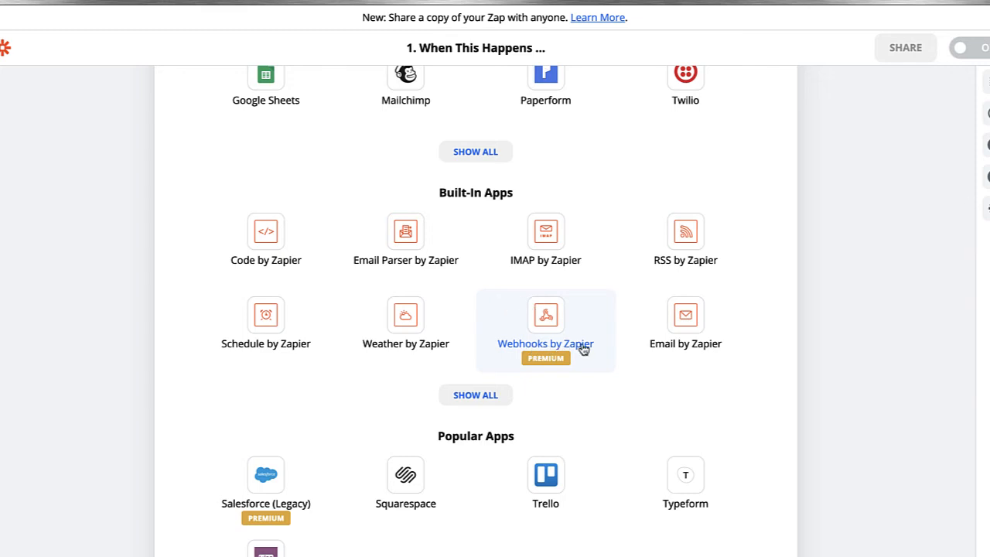
{"action": "scroll", "coordinate": [582, 348], "scroll_direction": "up", "scroll_amount": 5}
{"action": "type", "text": "we"}
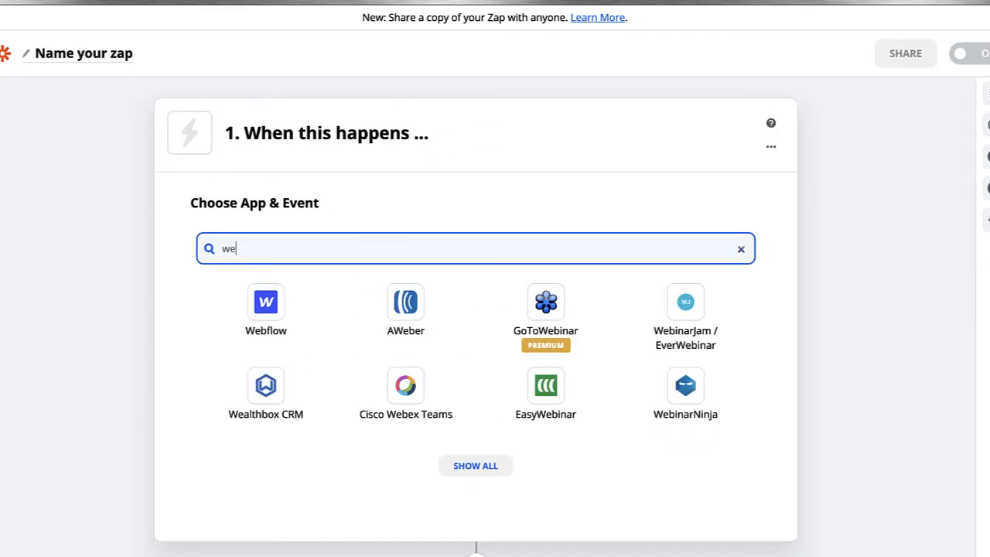
{"action": "type", "text": "bhoo"}
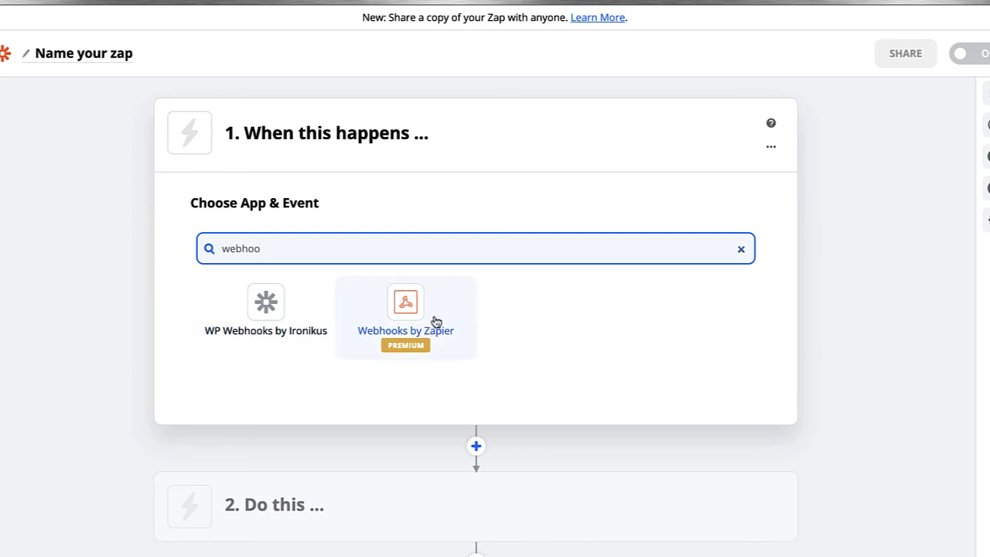
{"action": "left_click", "coordinate": [409, 313]}
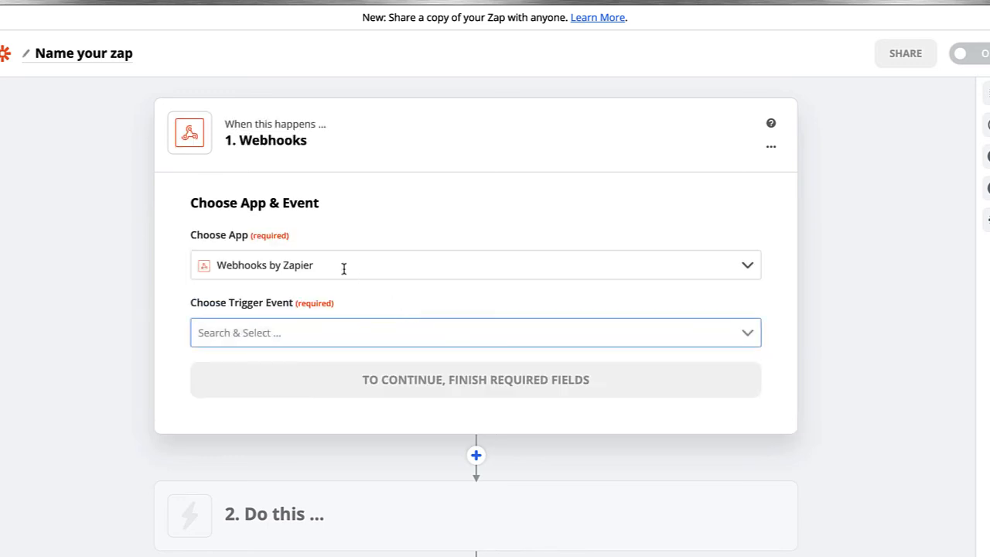
Set the trigger event to Catch Raw Hook and copy the generated webhook URL
{"action": "scroll", "coordinate": [266, 257], "scroll_direction": "down", "scroll_amount": 1}
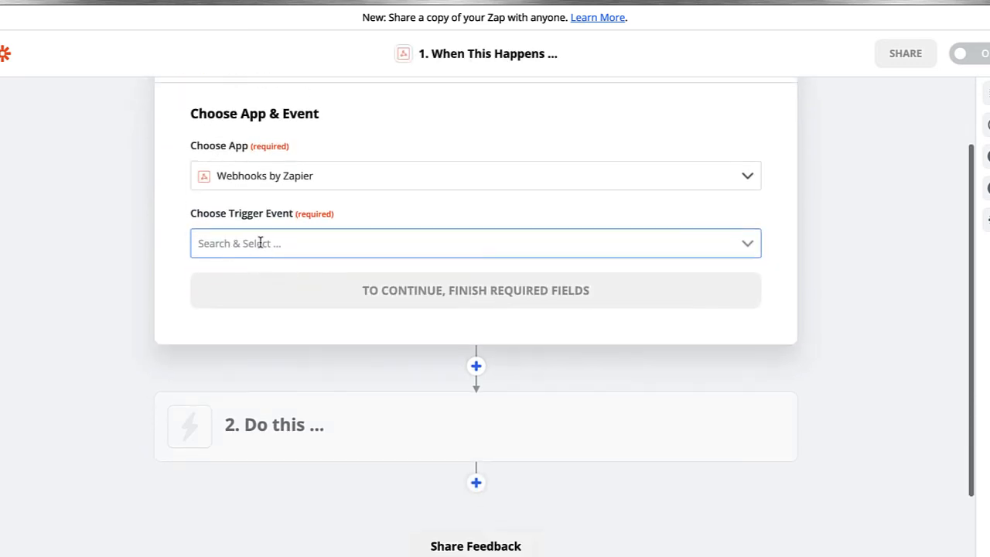
{"action": "left_click", "coordinate": [256, 240]}
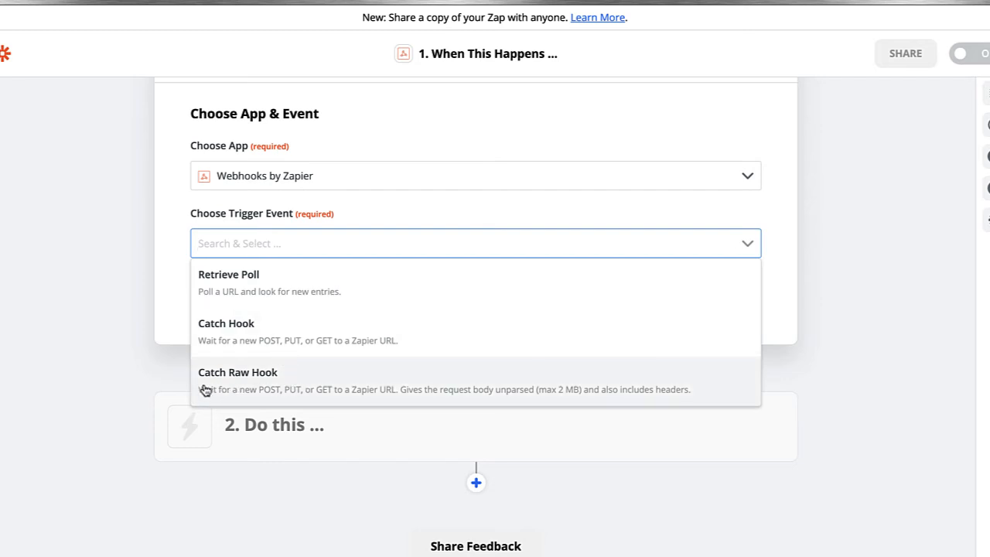
{"action": "left_click", "coordinate": [259, 385]}
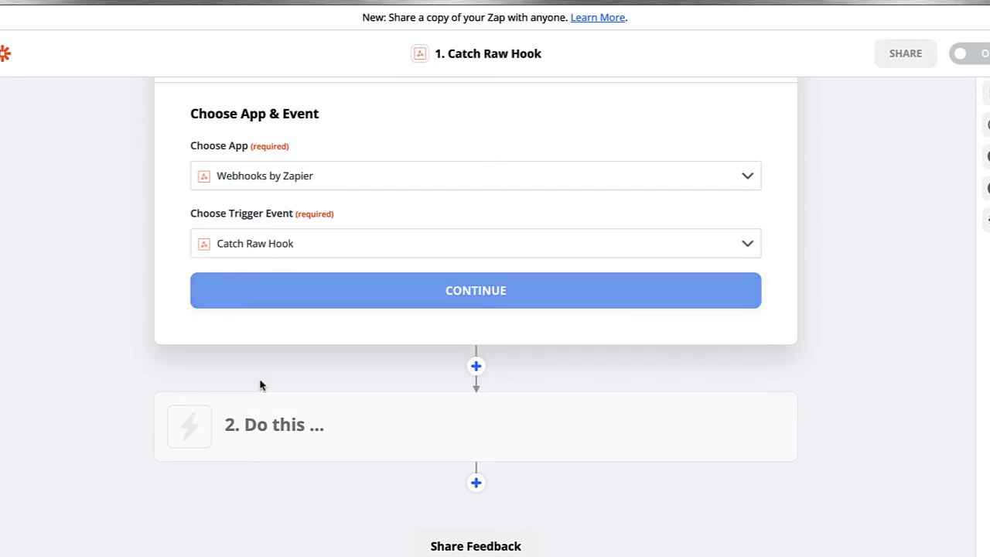
{"action": "left_click", "coordinate": [333, 291]}
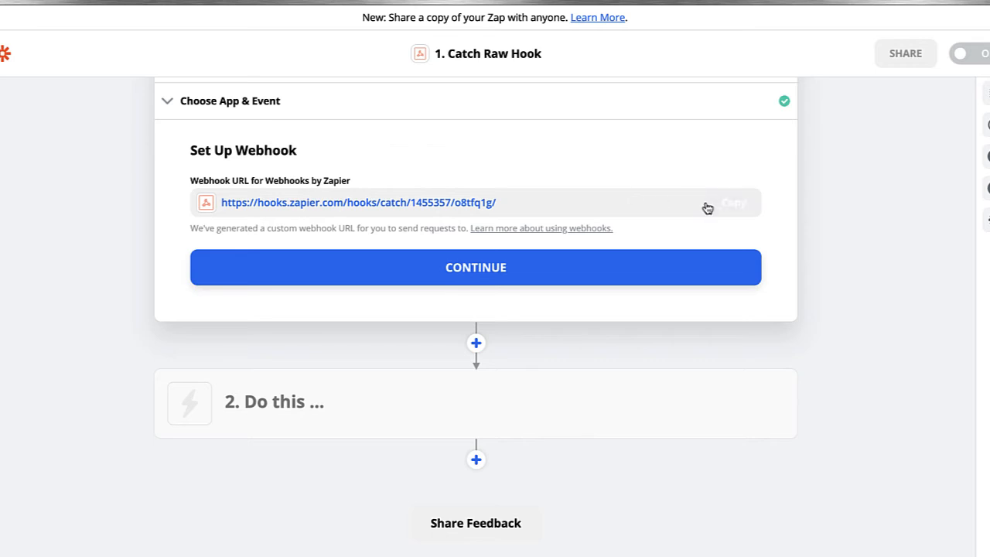
{"action": "left_click", "coordinate": [735, 203]}
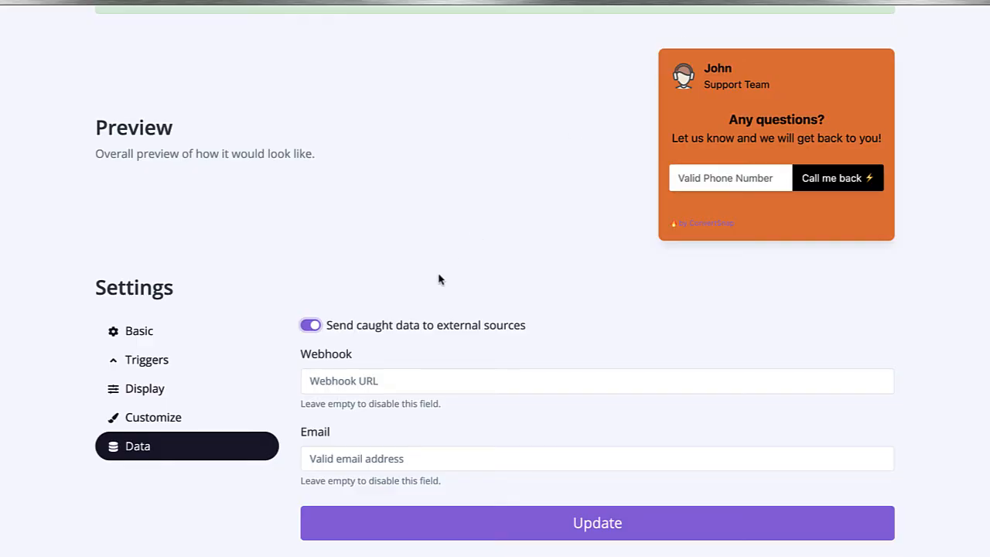
Back in ConvertSnap, paste the Zapier webhook URL into the Webhook field, leave Email empty and update the notification settings
{"action": "scroll", "coordinate": [439, 279], "scroll_direction": "down", "scroll_amount": 1}
{"action": "left_click", "coordinate": [337, 356]}
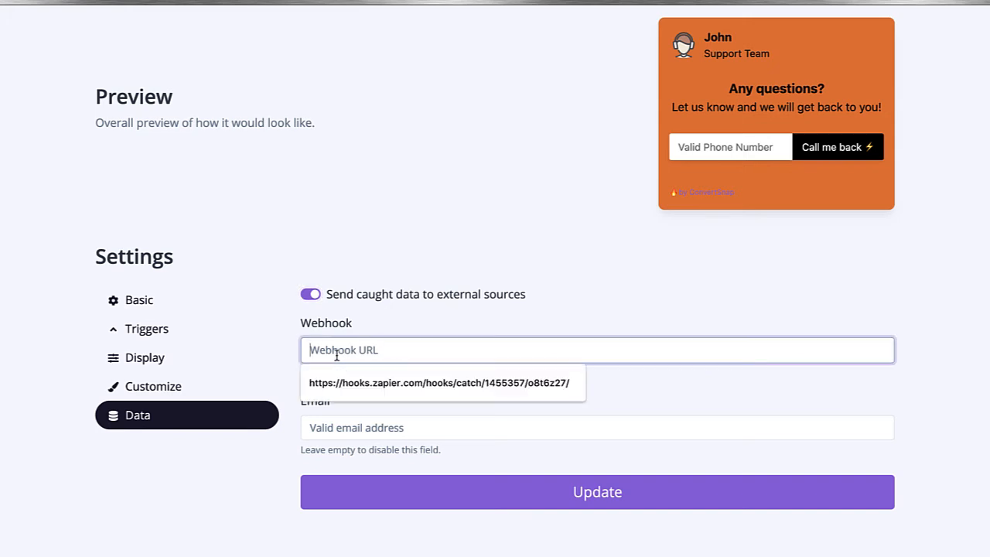
{"action": "key", "text": "ctrl+v"}
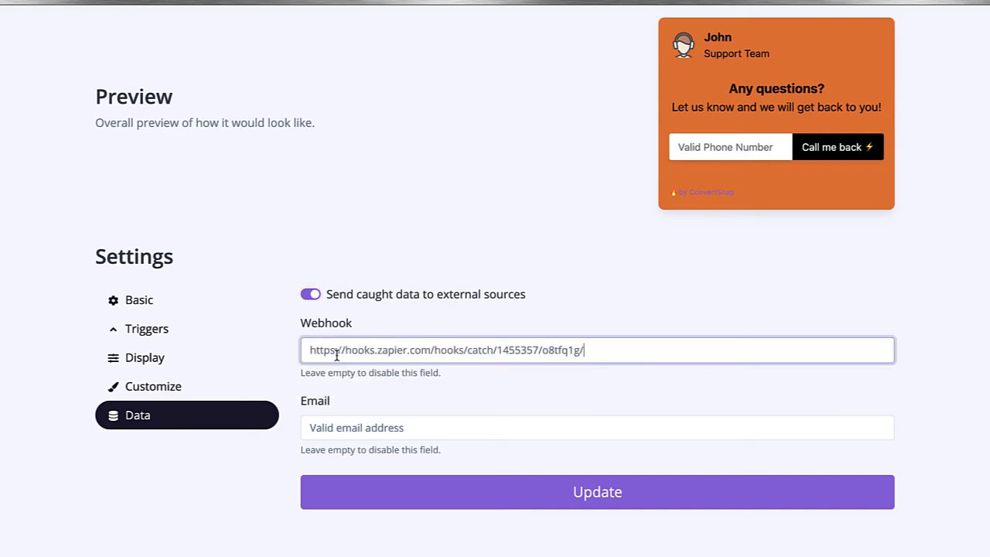
{"action": "left_click", "coordinate": [491, 323]}
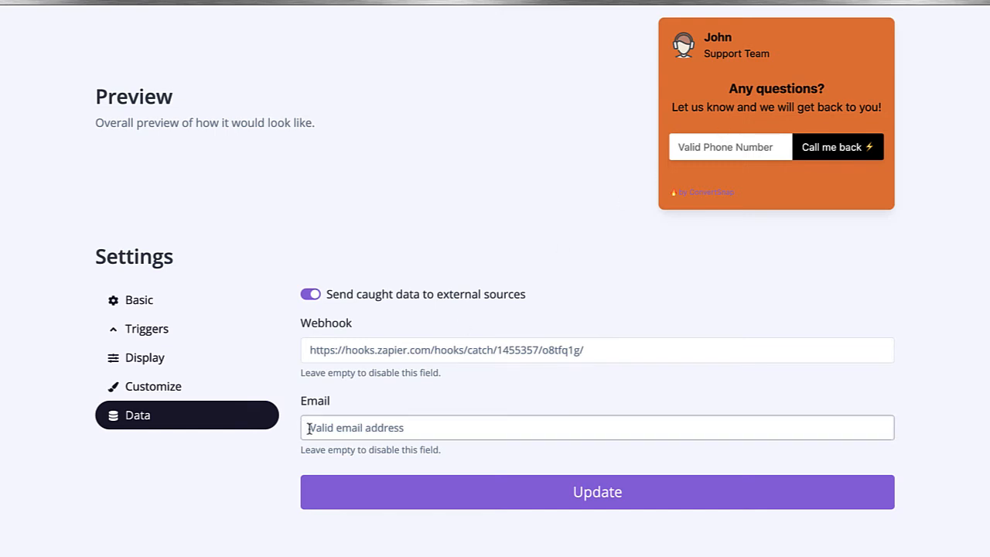
{"action": "left_click", "coordinate": [434, 431]}
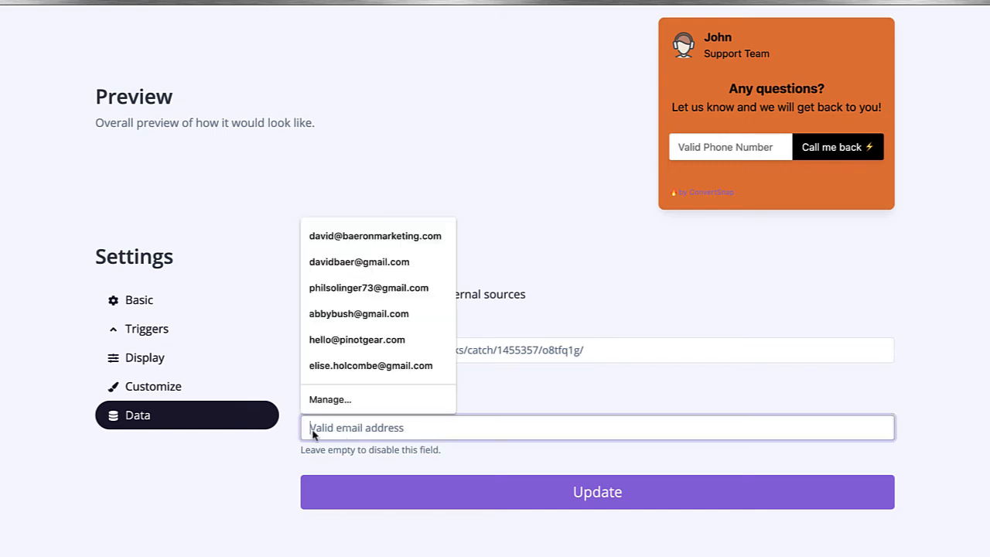
{"action": "left_click", "coordinate": [301, 490]}
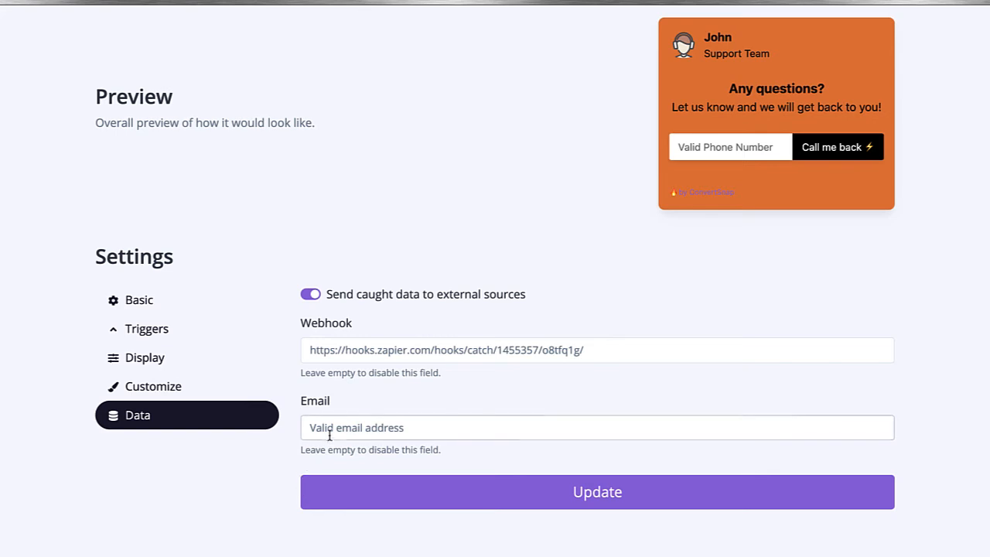
{"action": "left_click", "coordinate": [595, 490]}
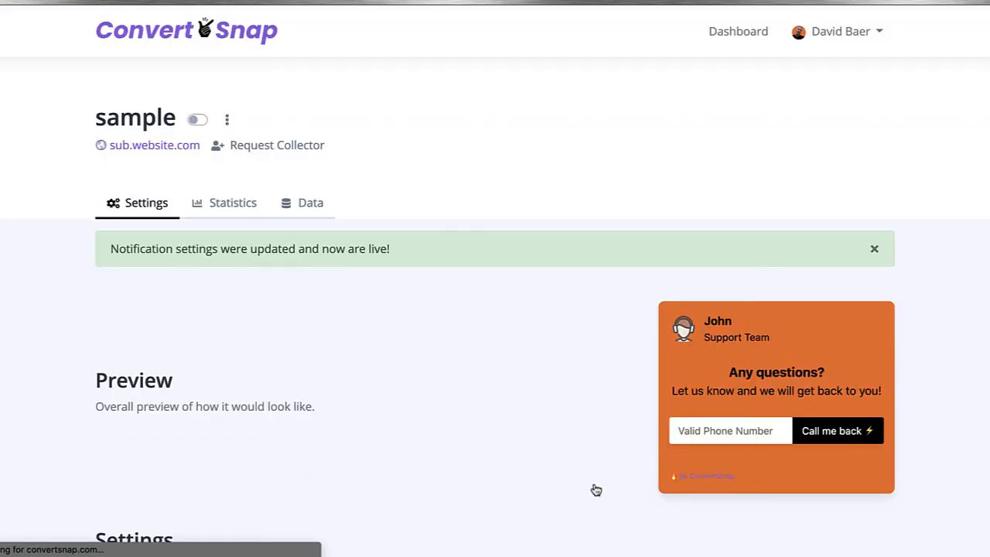
Reopen the notification's Data settings and check the saved webhook entry and the preview
{"action": "scroll", "coordinate": [346, 409], "scroll_direction": "down", "scroll_amount": 4}
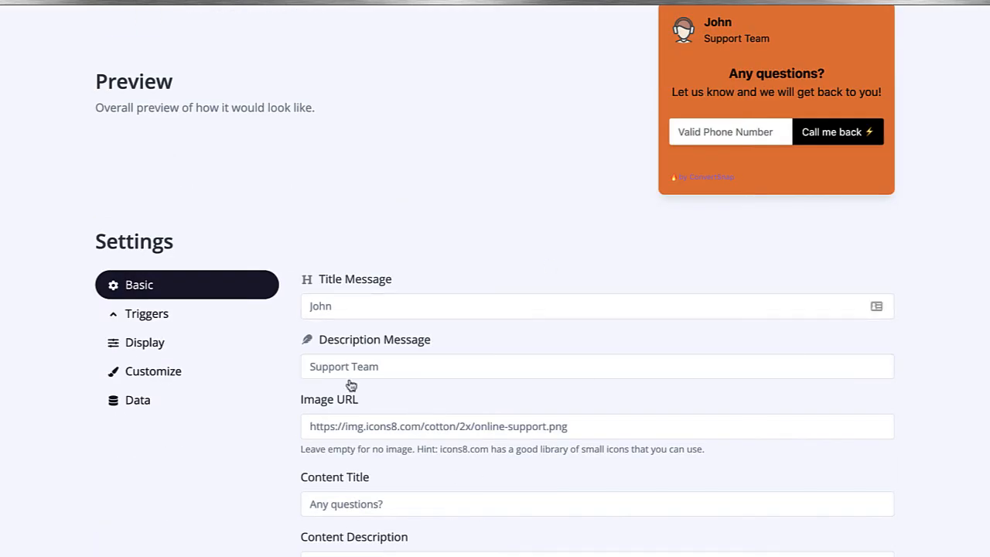
{"action": "left_click", "coordinate": [124, 398]}
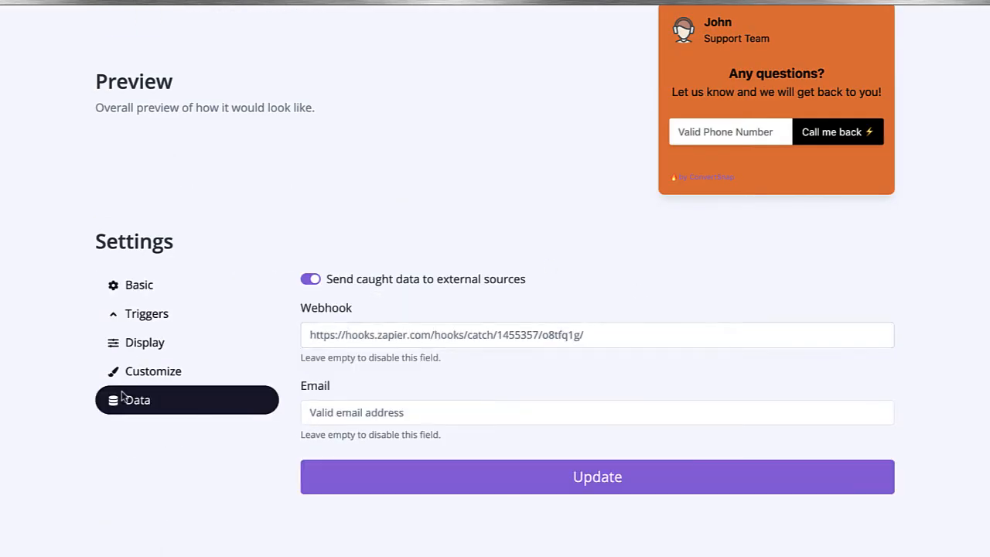
{"action": "scroll", "coordinate": [662, 325], "scroll_direction": "up", "scroll_amount": 1}
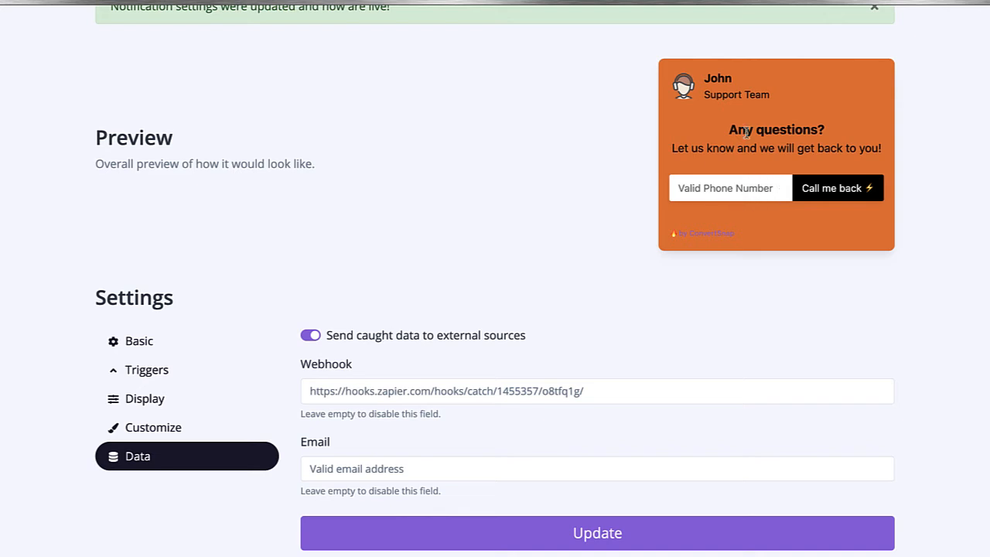
{"action": "scroll", "coordinate": [567, 230], "scroll_direction": "up", "scroll_amount": 1}
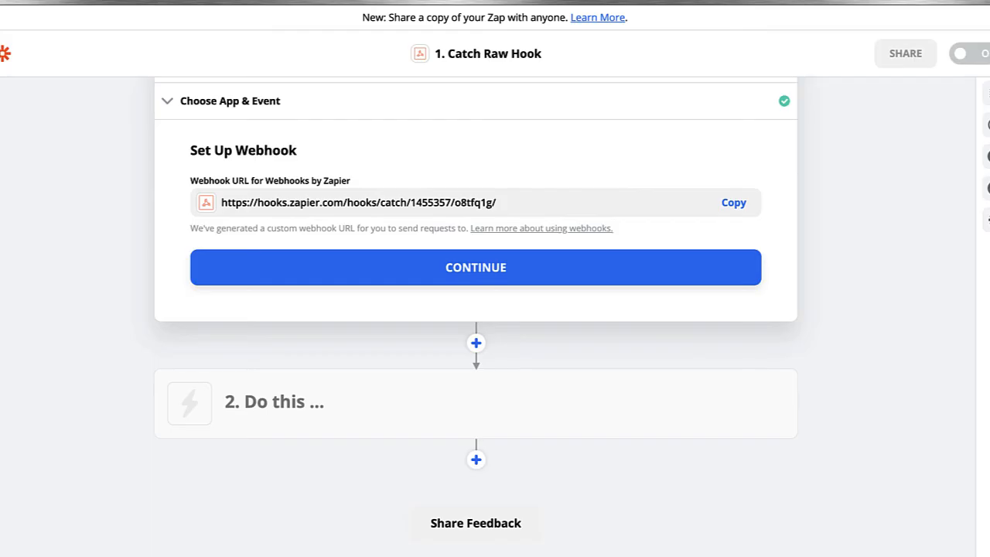
Switch to Zapier, continue past the webhook setup and test the Catch Raw Hook trigger
{"action": "scroll", "coordinate": [426, 229], "scroll_direction": "up", "scroll_amount": 2}
{"action": "left_click", "coordinate": [454, 333]}
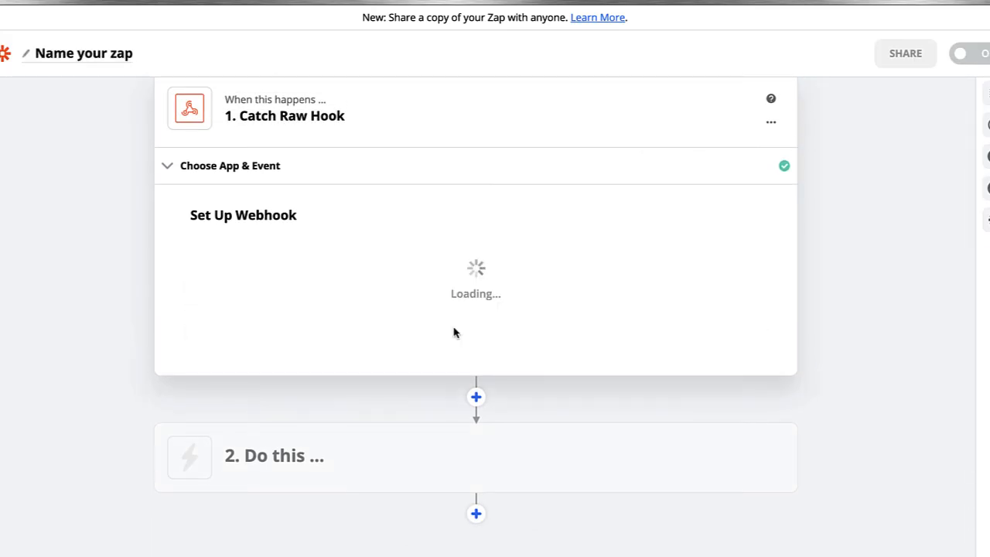
{"action": "scroll", "coordinate": [455, 331], "scroll_direction": "down", "scroll_amount": 3}
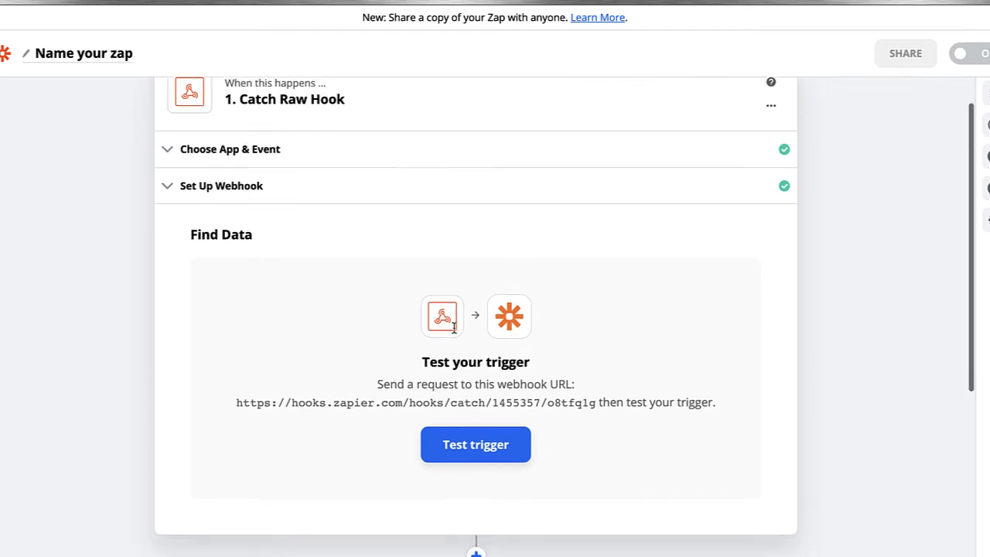
{"action": "left_click", "coordinate": [478, 316]}
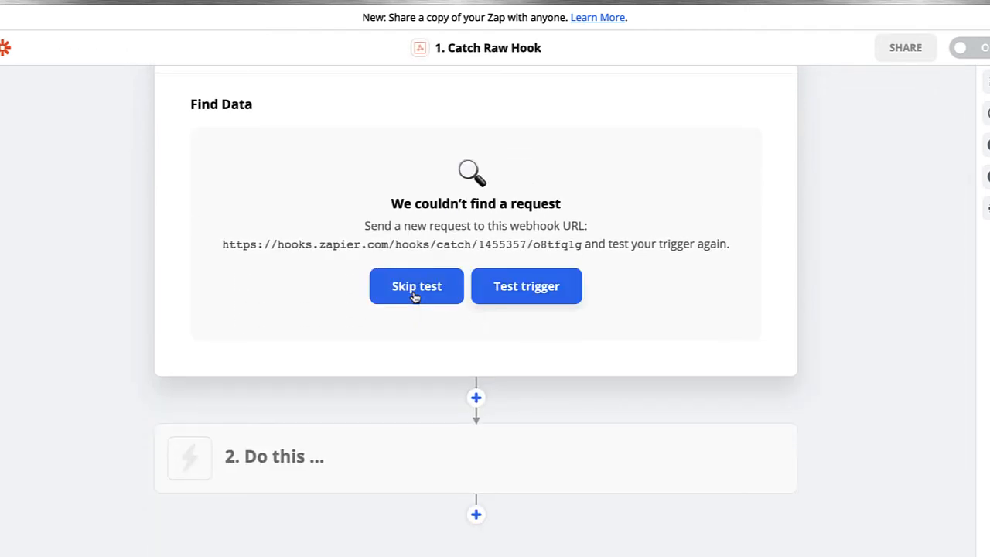
Skip the trigger test and continue to the zap's action step to view its app choices
{"action": "left_click", "coordinate": [415, 296]}
{"action": "left_click", "coordinate": [546, 316]}
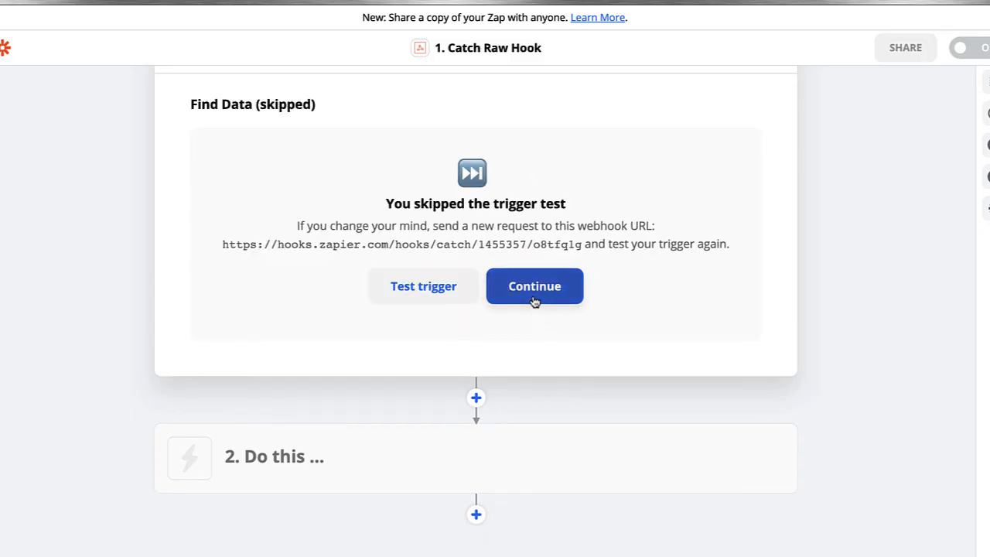
{"action": "left_click", "coordinate": [535, 302]}
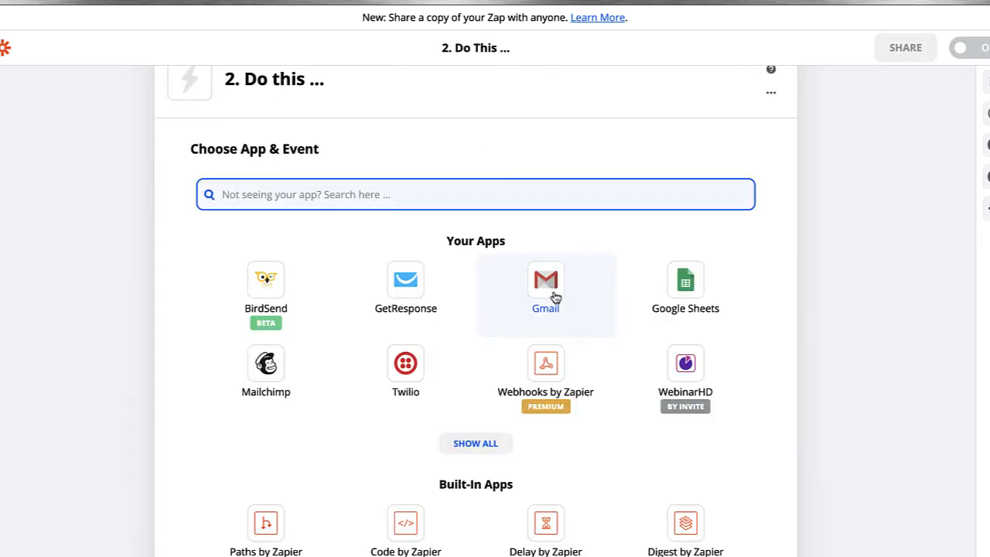
{"action": "scroll", "coordinate": [556, 298], "scroll_direction": "up", "scroll_amount": 3}
{"action": "mouse_move", "coordinate": [360, 146]}
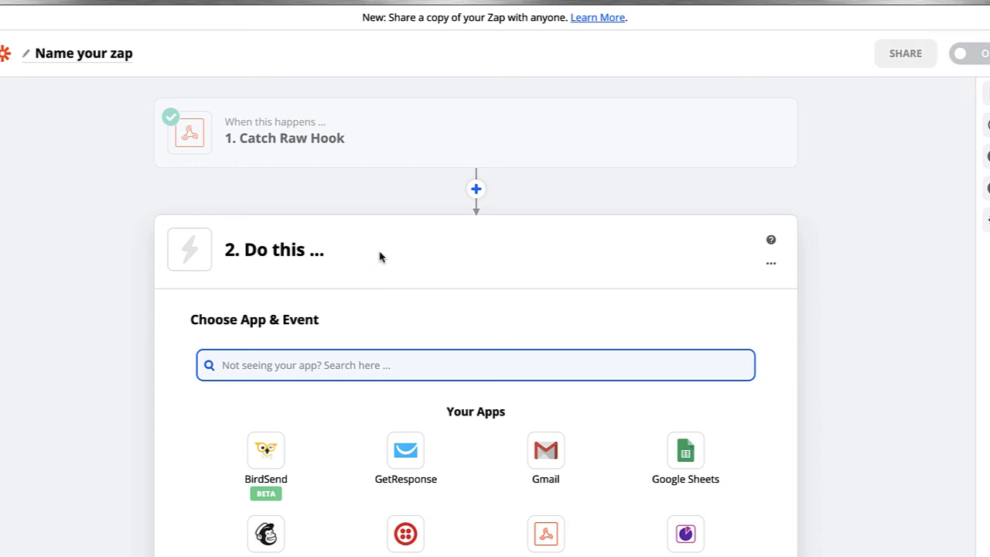
Expand the Your Apps list in the zap's action step to view all connected apps
{"action": "scroll", "coordinate": [387, 318], "scroll_direction": "down", "scroll_amount": 3}
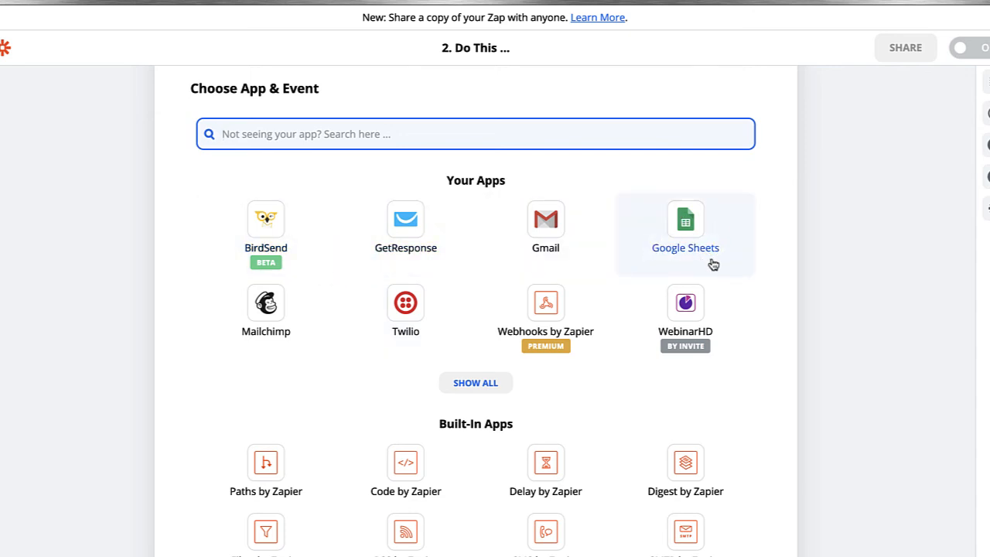
{"action": "scroll", "coordinate": [704, 267], "scroll_direction": "down", "scroll_amount": 1}
{"action": "left_click", "coordinate": [459, 289]}
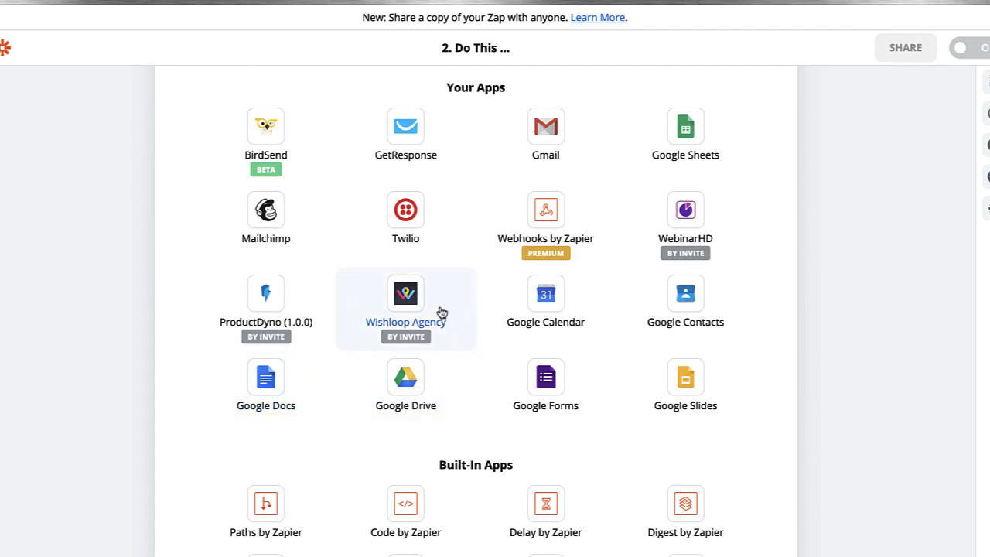
Search the action apps for "sms" and for "email", and clear the search
{"action": "scroll", "coordinate": [442, 312], "scroll_direction": "up", "scroll_amount": 3}
{"action": "left_click", "coordinate": [363, 227]}
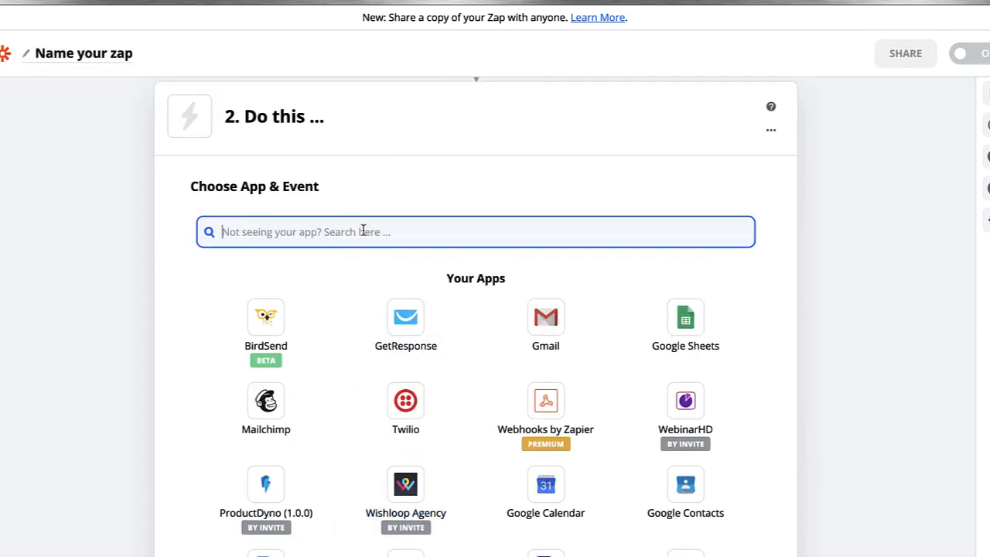
{"action": "type", "text": "sms"}
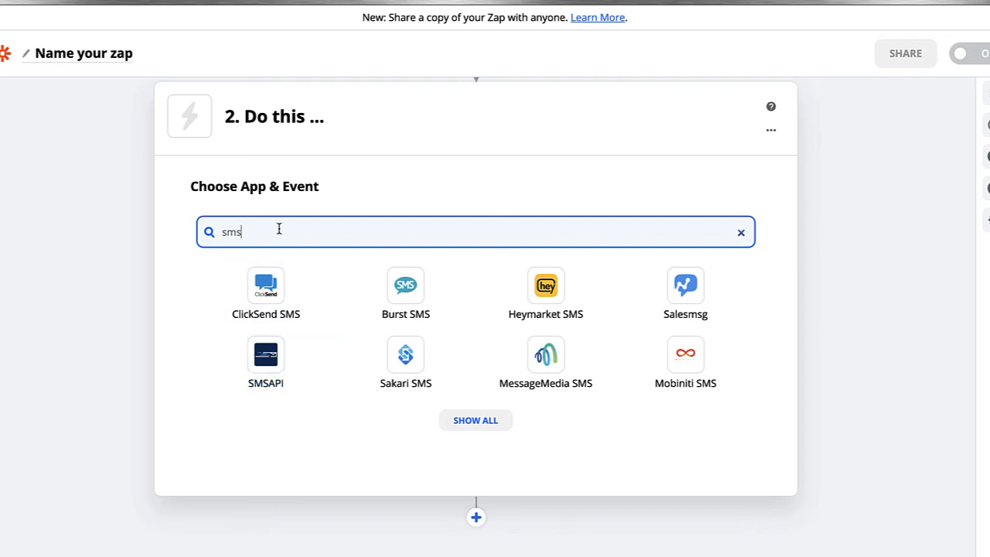
{"action": "double_click", "coordinate": [240, 232]}
{"action": "type", "text": "emai"}
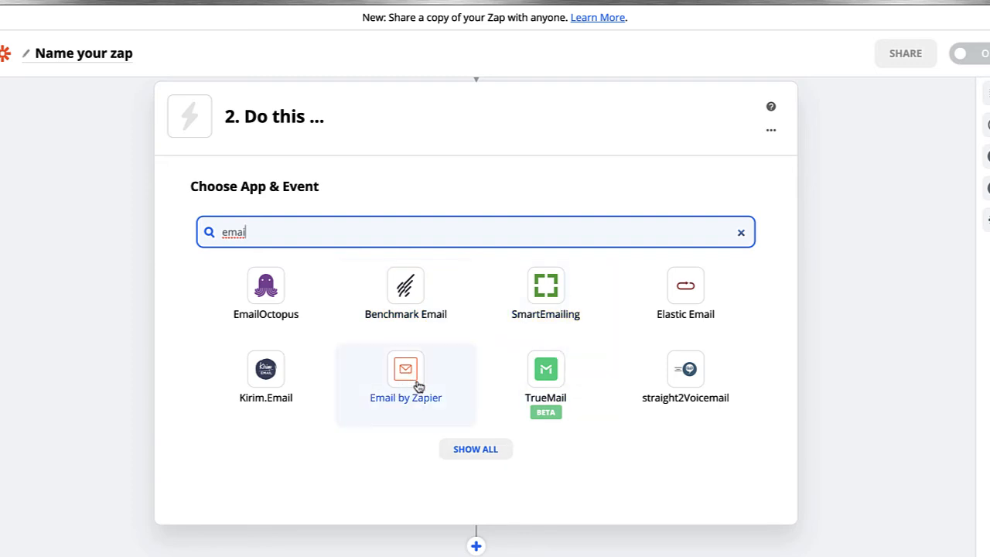
{"action": "type", "text": "l"}
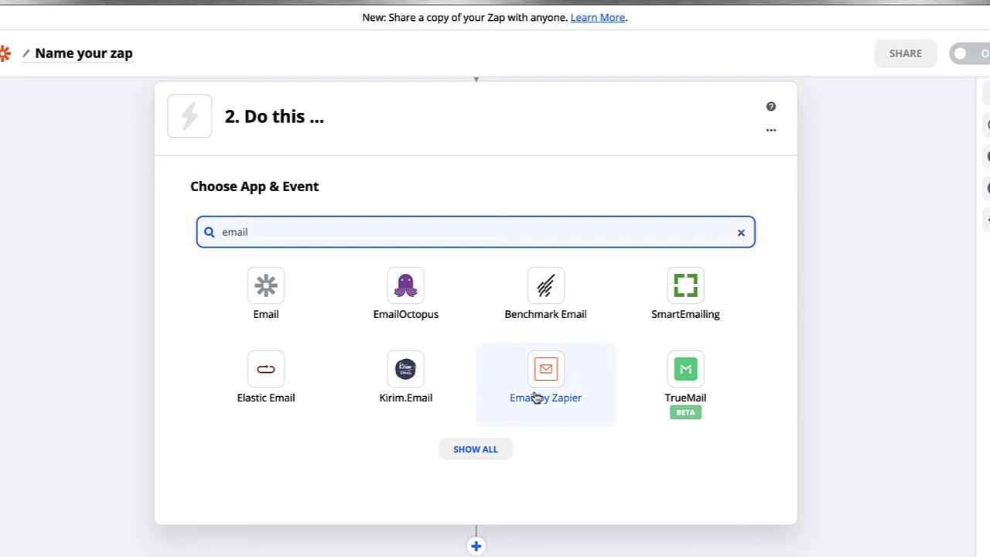
{"action": "left_click", "coordinate": [740, 234]}
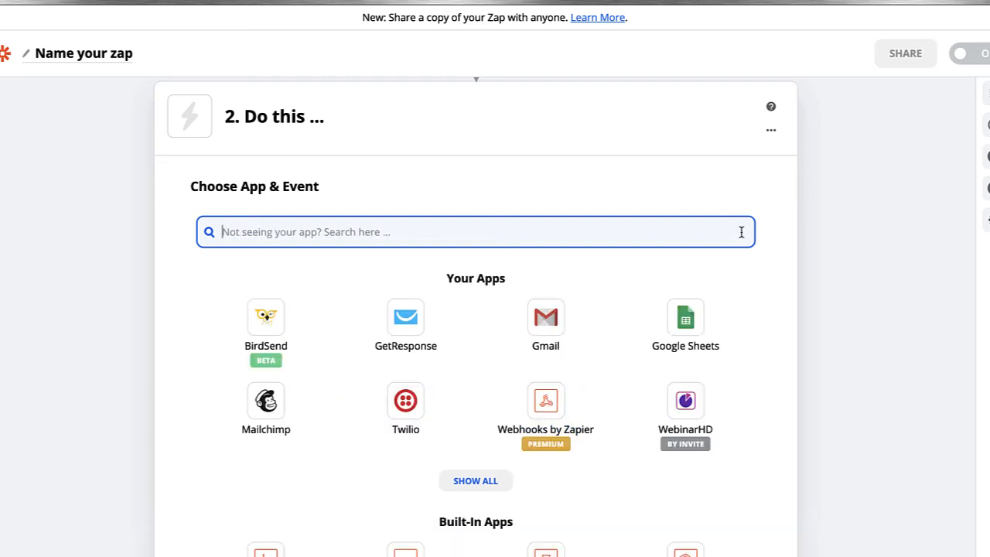
Show all of Your Apps again and look through the built-in and popular apps available for the action step
{"action": "left_click", "coordinate": [474, 480]}
{"action": "scroll", "coordinate": [403, 453], "scroll_direction": "down", "scroll_amount": 5}
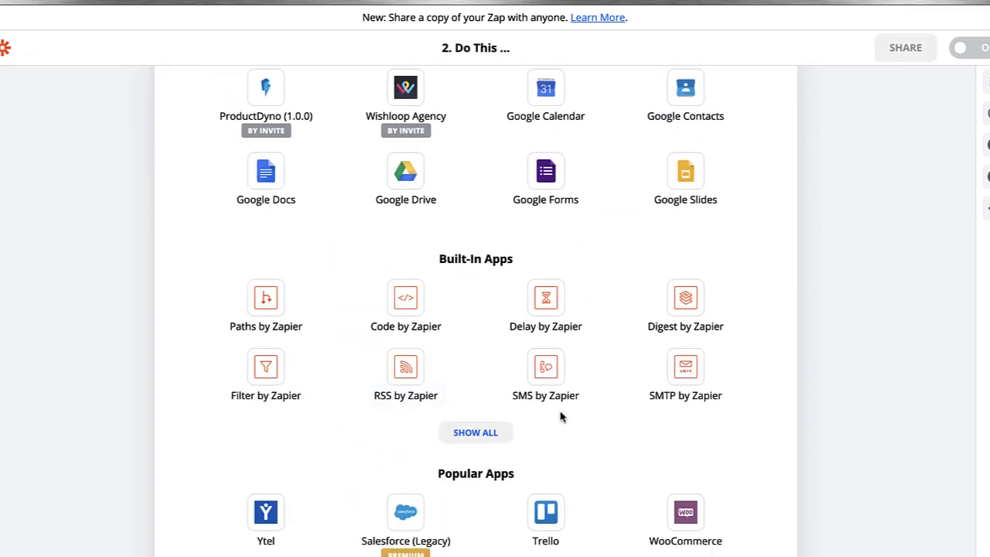
{"action": "scroll", "coordinate": [561, 417], "scroll_direction": "up", "scroll_amount": 6}
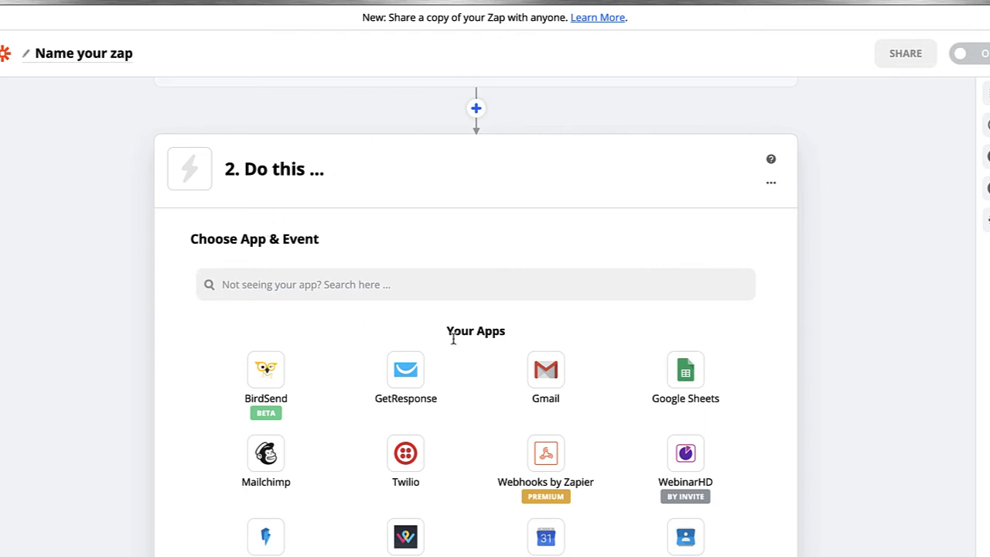
{"action": "scroll", "coordinate": [454, 338], "scroll_direction": "up", "scroll_amount": 1}
{"action": "scroll", "coordinate": [457, 303], "scroll_direction": "up", "scroll_amount": 2}
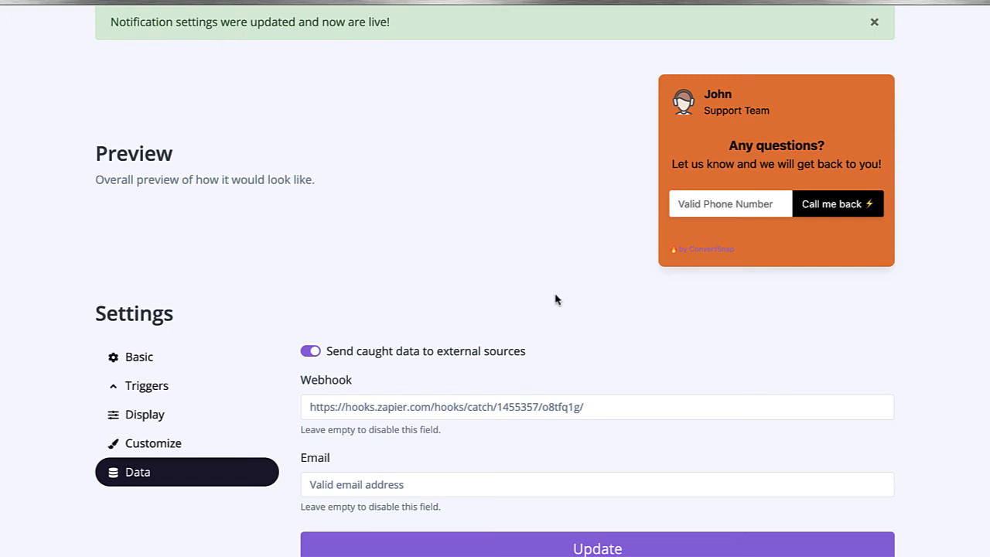
Switch back to ConvertSnap and look over the Request Collector's preview and its Webhook and Email fields
{"action": "scroll", "coordinate": [555, 295], "scroll_direction": "up", "scroll_amount": 2}
{"action": "scroll", "coordinate": [555, 295], "scroll_direction": "down", "scroll_amount": 2}
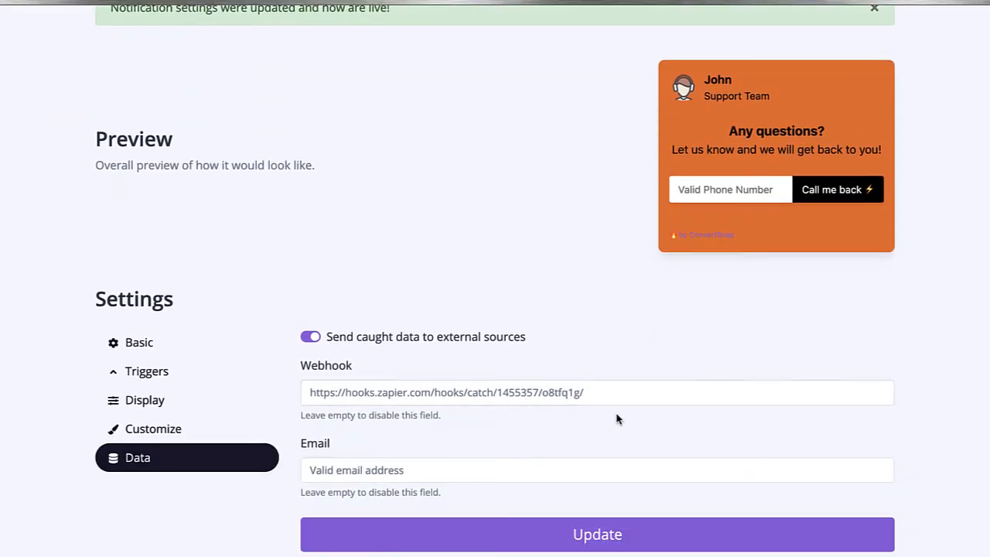
{"action": "scroll", "coordinate": [616, 418], "scroll_direction": "up", "scroll_amount": 3}
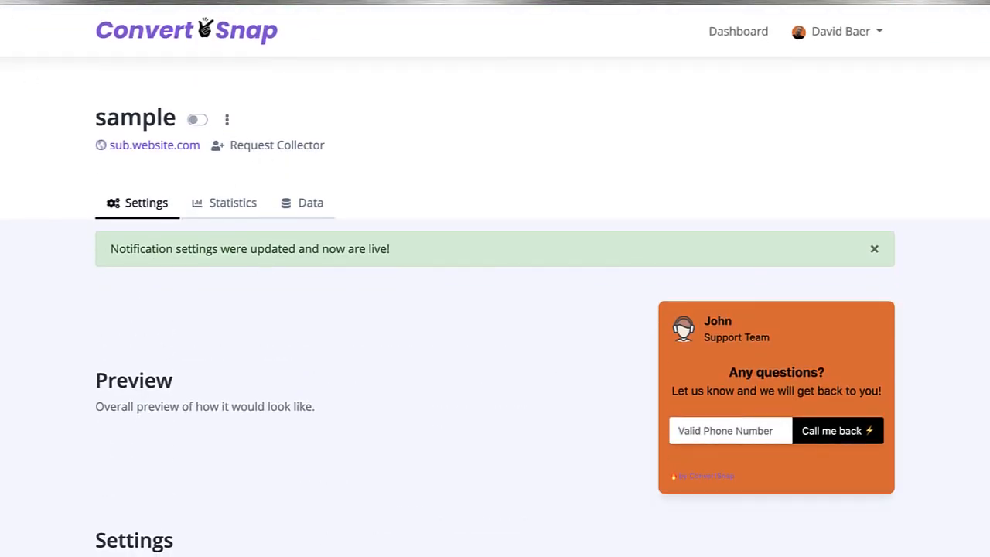
Return to the dashboard and open the campaign called Name to view its notifications
{"action": "left_click", "coordinate": [736, 31]}
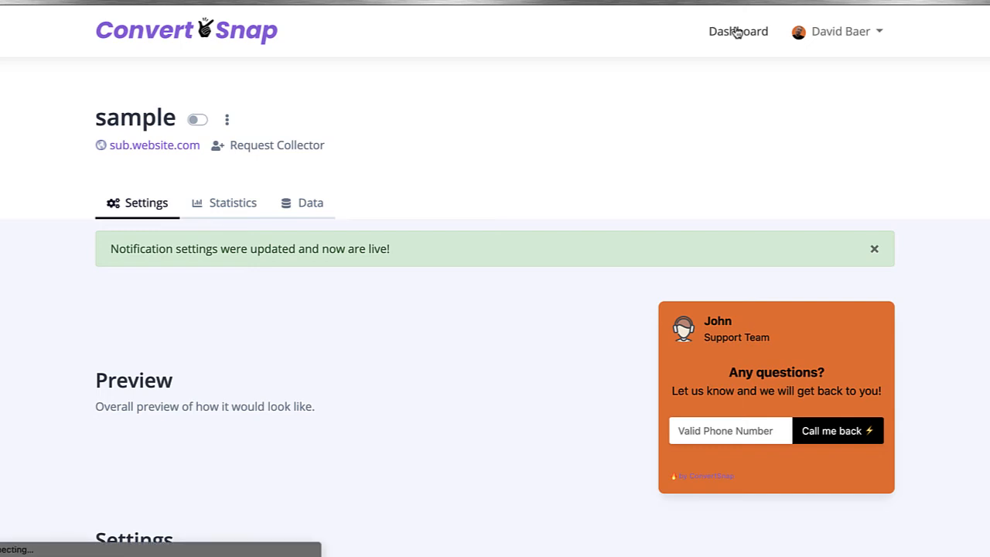
{"action": "scroll", "coordinate": [476, 305], "scroll_direction": "down", "scroll_amount": 3}
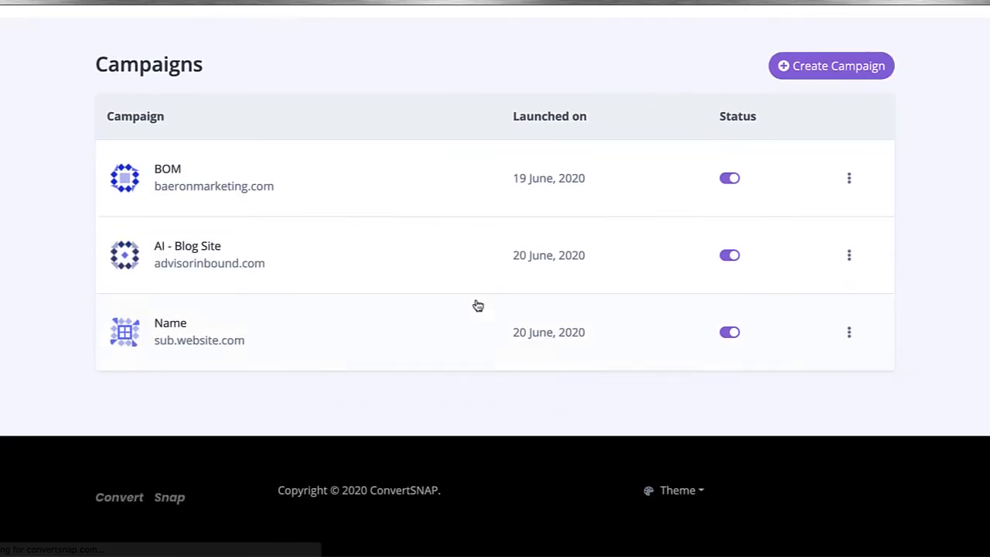
{"action": "left_click", "coordinate": [195, 331]}
{"action": "scroll", "coordinate": [325, 354], "scroll_direction": "down", "scroll_amount": 2}
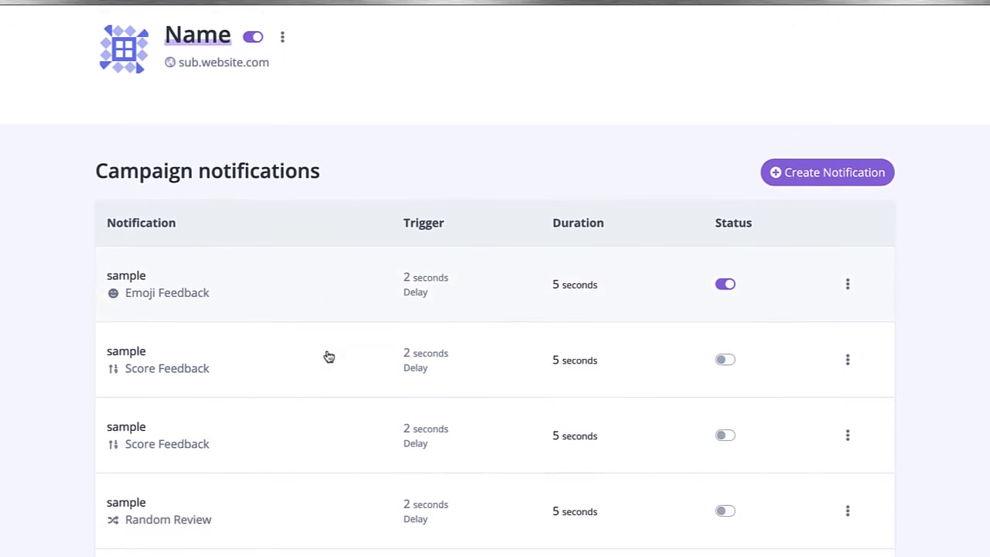
{"action": "scroll", "coordinate": [360, 340], "scroll_direction": "up", "scroll_amount": 2}
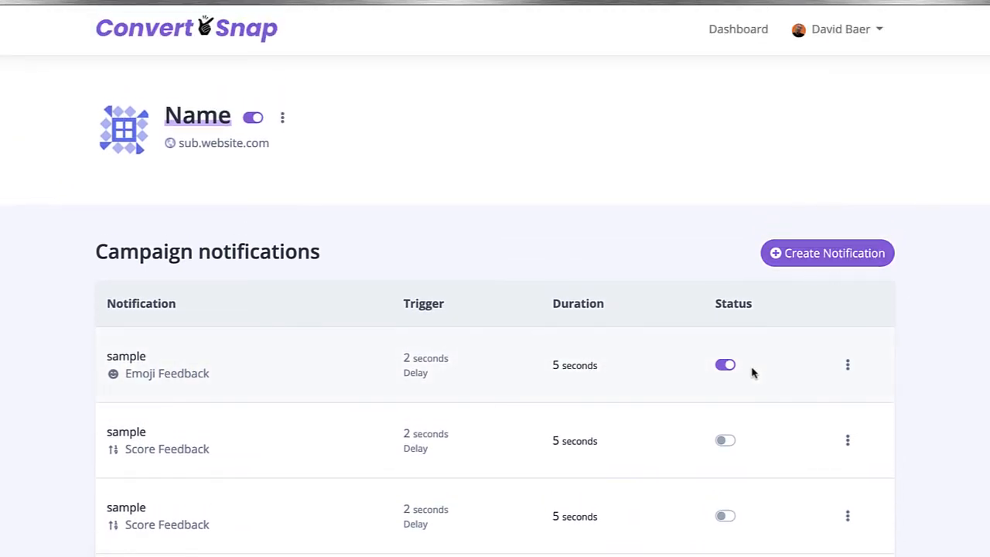
Create a Button Bar notification named "another sample" in the campaign
{"action": "left_click", "coordinate": [826, 256]}
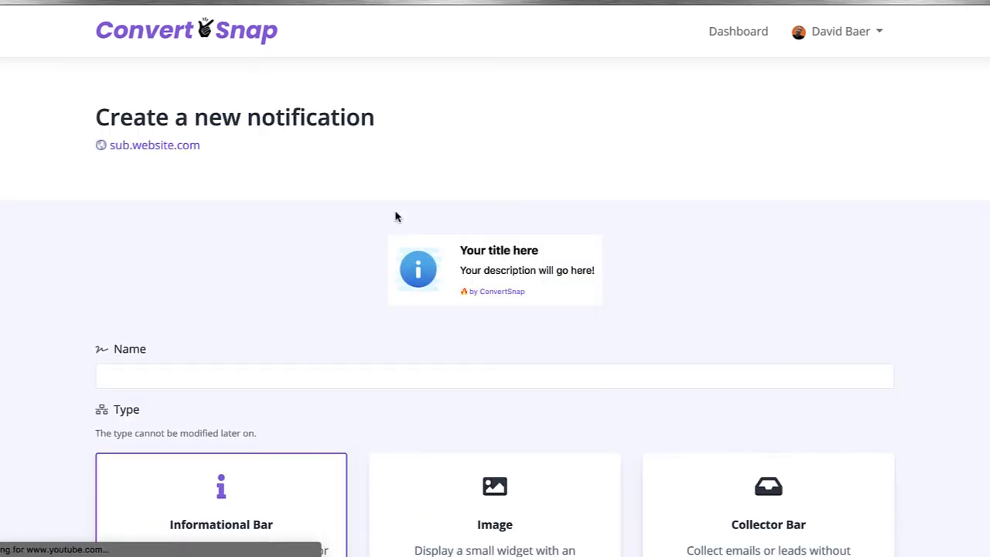
{"action": "type", "text": "another sample"}
{"action": "scroll", "coordinate": [352, 232], "scroll_direction": "down", "scroll_amount": 8}
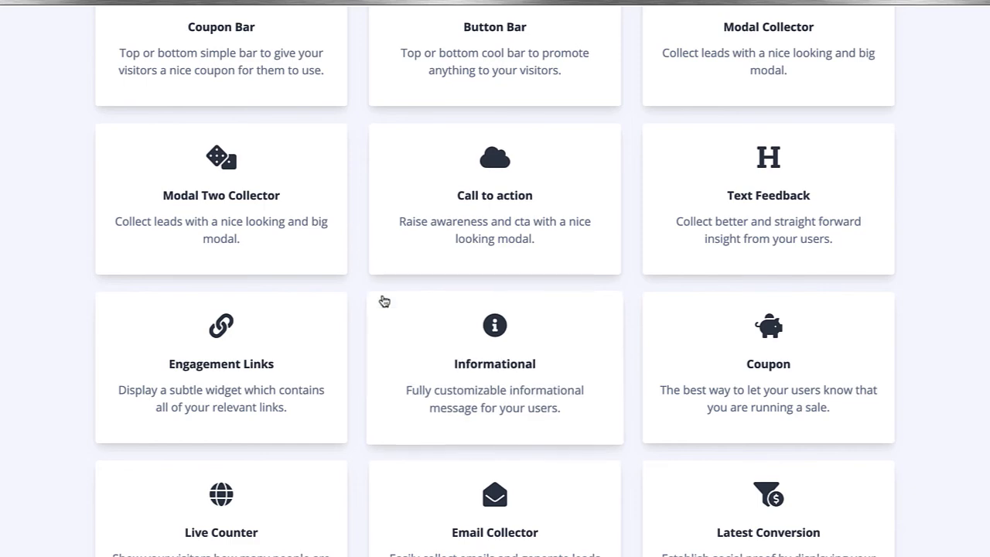
{"action": "scroll", "coordinate": [382, 300], "scroll_direction": "down", "scroll_amount": 1}
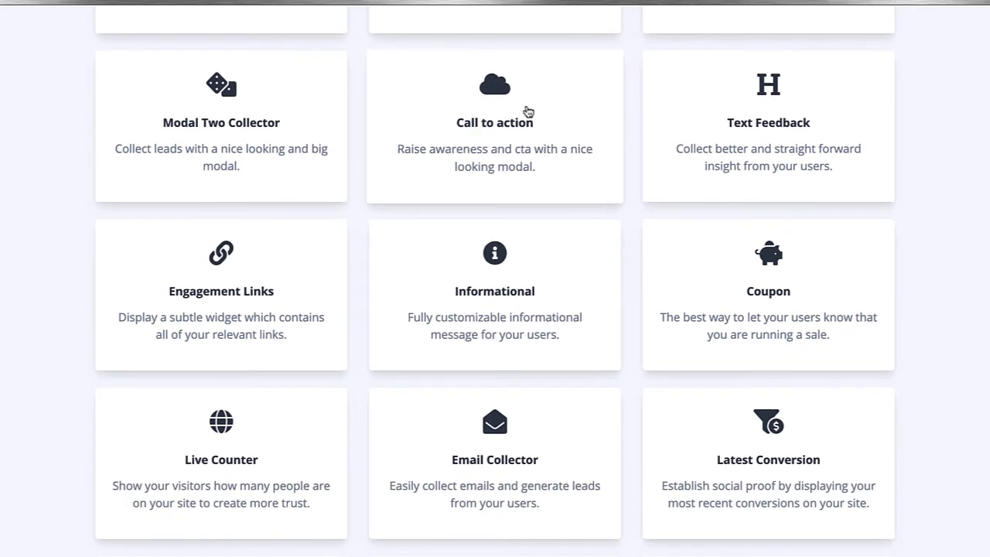
{"action": "scroll", "coordinate": [528, 112], "scroll_direction": "down", "scroll_amount": 3}
{"action": "scroll", "coordinate": [528, 112], "scroll_direction": "up", "scroll_amount": 2}
{"action": "scroll", "coordinate": [526, 116], "scroll_direction": "up", "scroll_amount": 3}
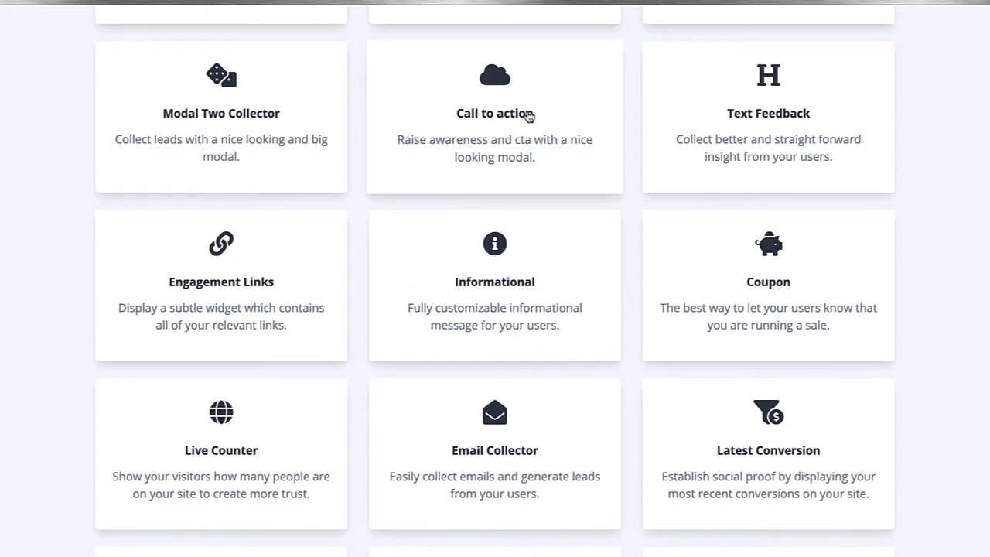
{"action": "left_click", "coordinate": [500, 162]}
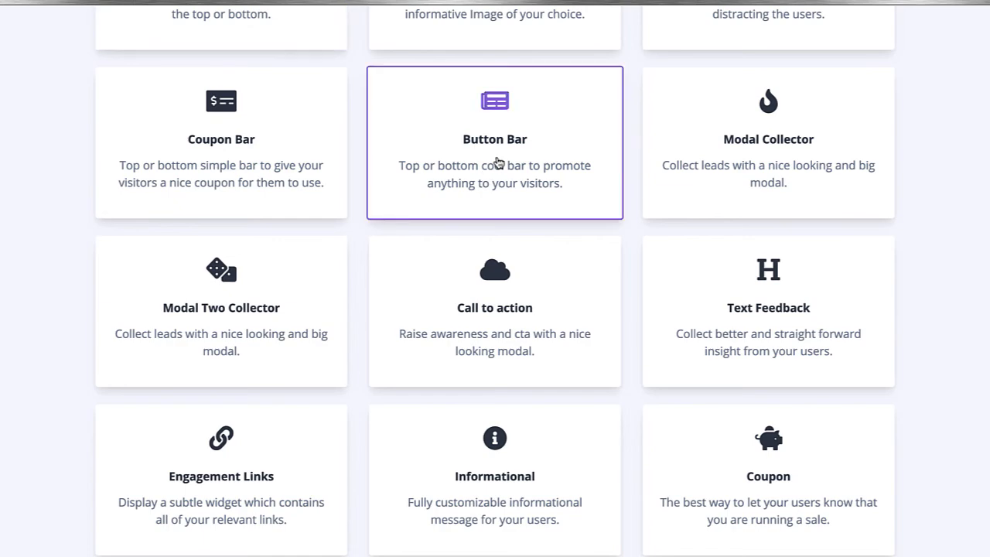
{"action": "scroll", "coordinate": [526, 232], "scroll_direction": "down", "scroll_amount": 10}
{"action": "left_click", "coordinate": [475, 349]}
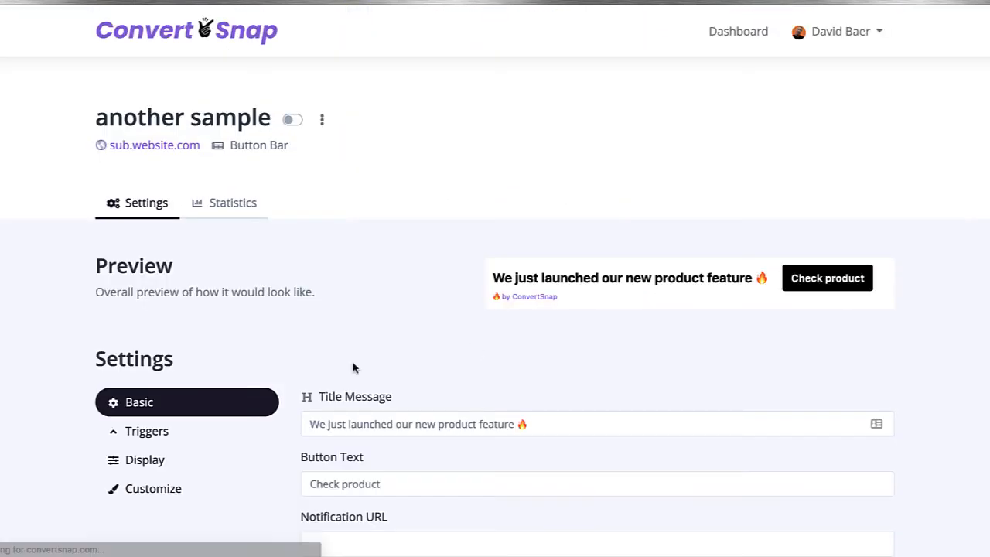
Examine the Button Bar's basic settings and preview, and select the whole Title Message text
{"action": "scroll", "coordinate": [354, 369], "scroll_direction": "down", "scroll_amount": 2}
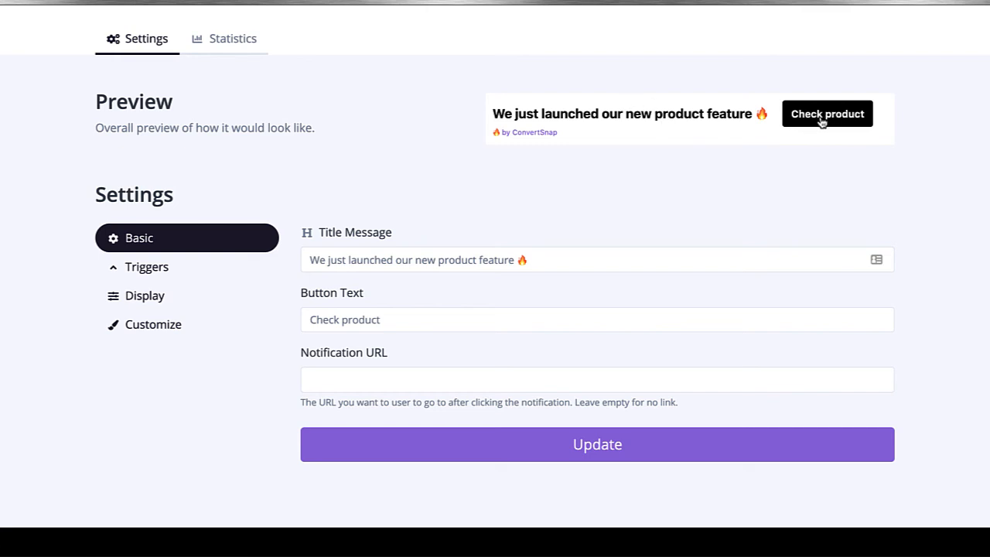
{"action": "left_click", "coordinate": [310, 262]}
{"action": "left_click_drag", "start_coordinate": [407, 251], "coordinate": [608, 260]}
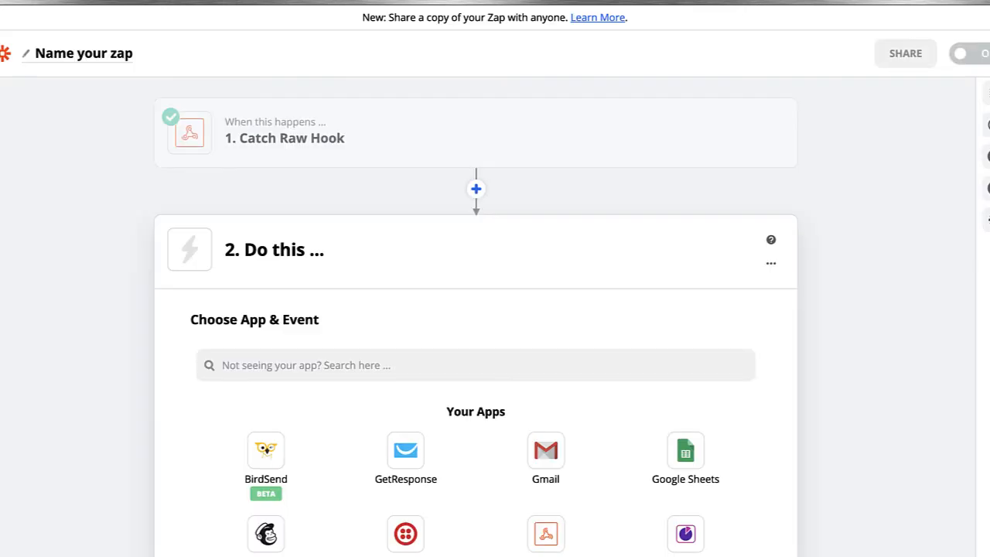
Open Emojipedia in the browser and look through its emoji categories and most popular emojis
{"action": "key", "text": "ctrl+l"}
{"action": "type", "text": "emoji"}
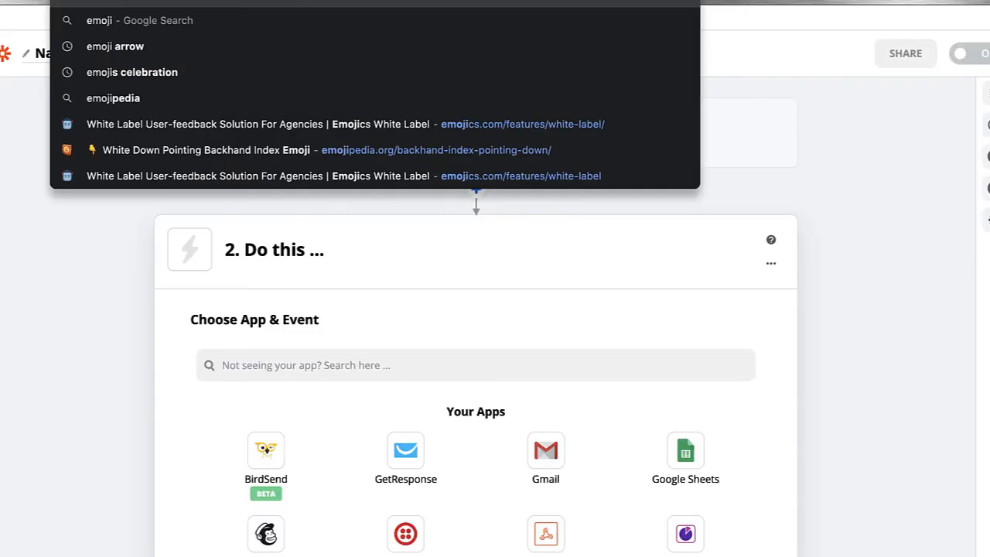
{"action": "key", "text": "Return"}
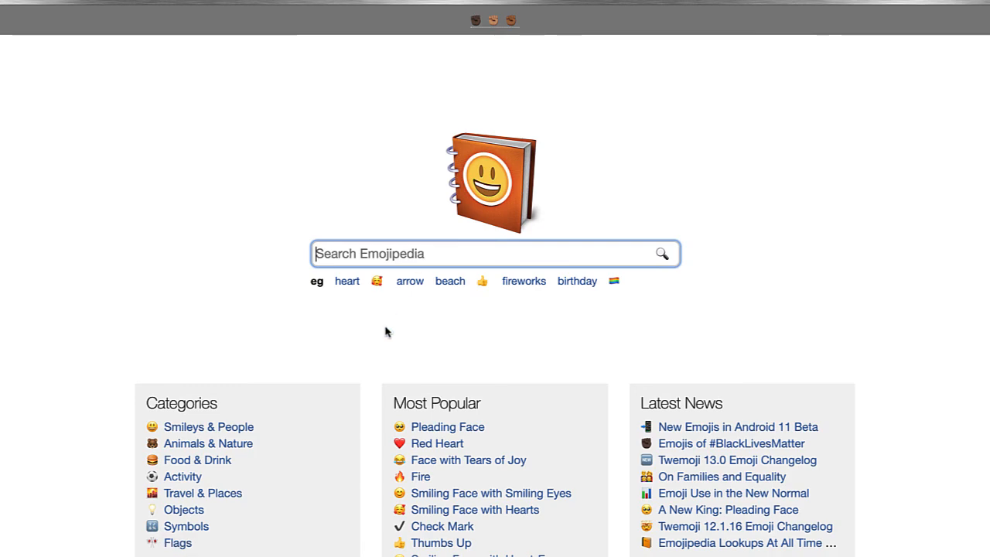
{"action": "scroll", "coordinate": [387, 332], "scroll_direction": "down", "scroll_amount": 5}
{"action": "scroll", "coordinate": [398, 325], "scroll_direction": "up", "scroll_amount": 3}
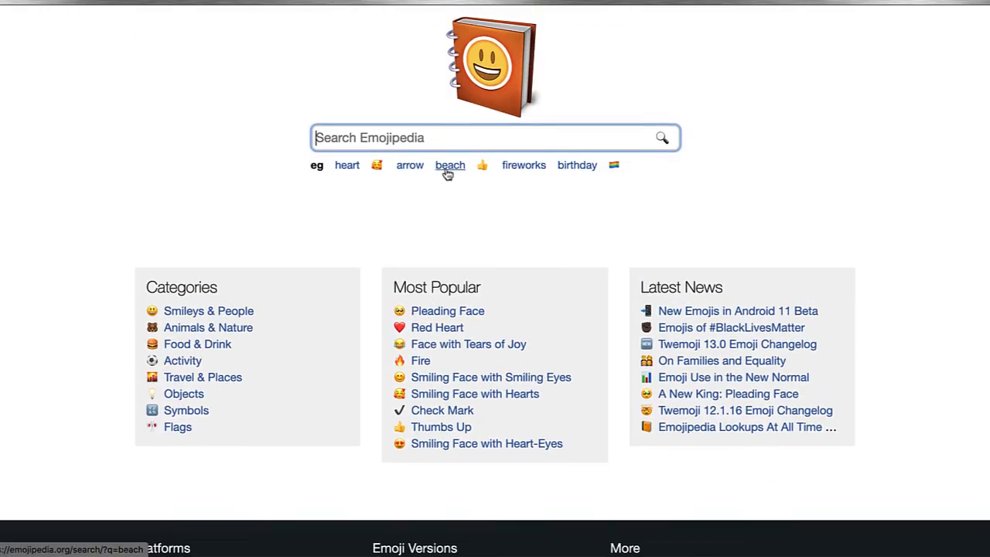
{"action": "scroll", "coordinate": [449, 174], "scroll_direction": "up", "scroll_amount": 2}
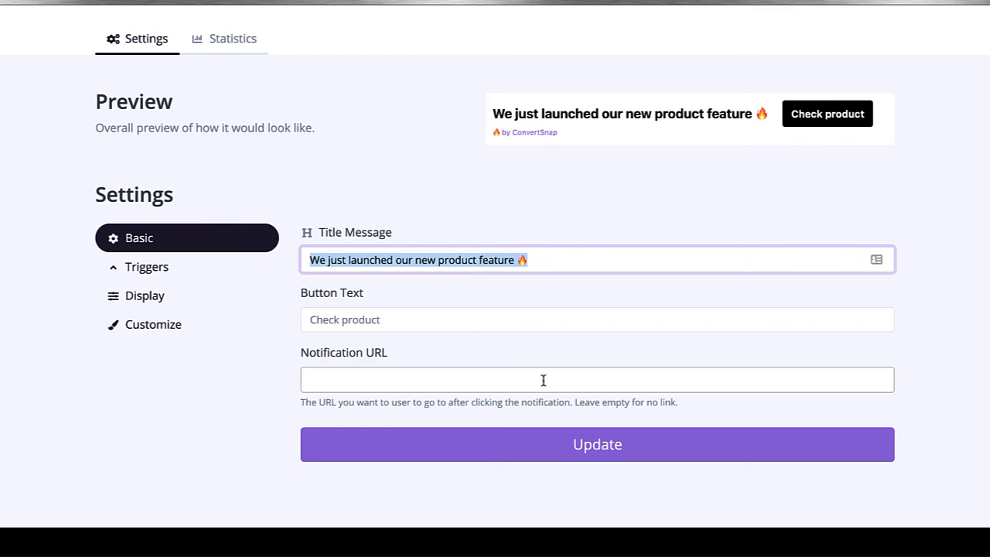
Back in ConvertSnap, return to the new-notification form and choose the Latest Conversion type
{"action": "scroll", "coordinate": [552, 291], "scroll_direction": "up", "scroll_amount": 1}
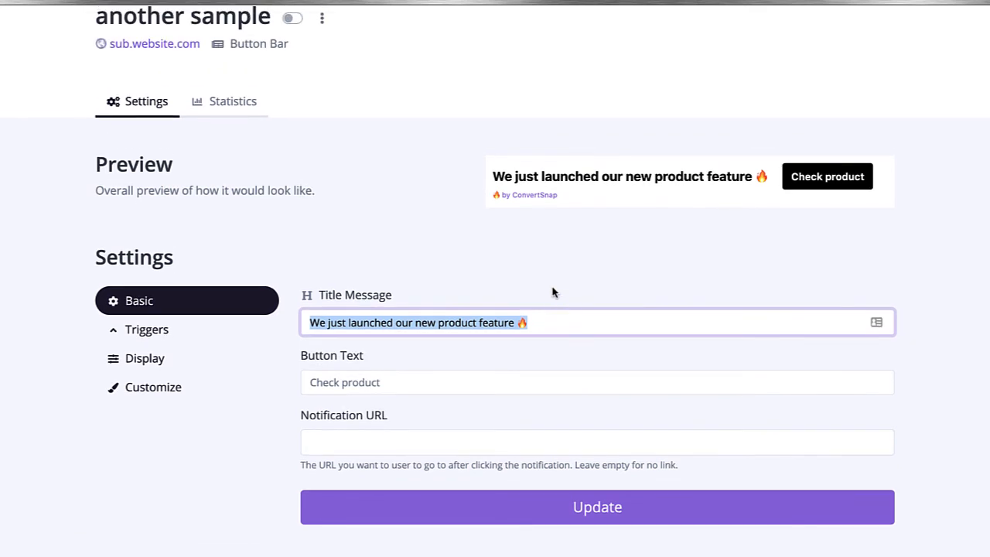
{"action": "scroll", "coordinate": [552, 292], "scroll_direction": "up", "scroll_amount": 2}
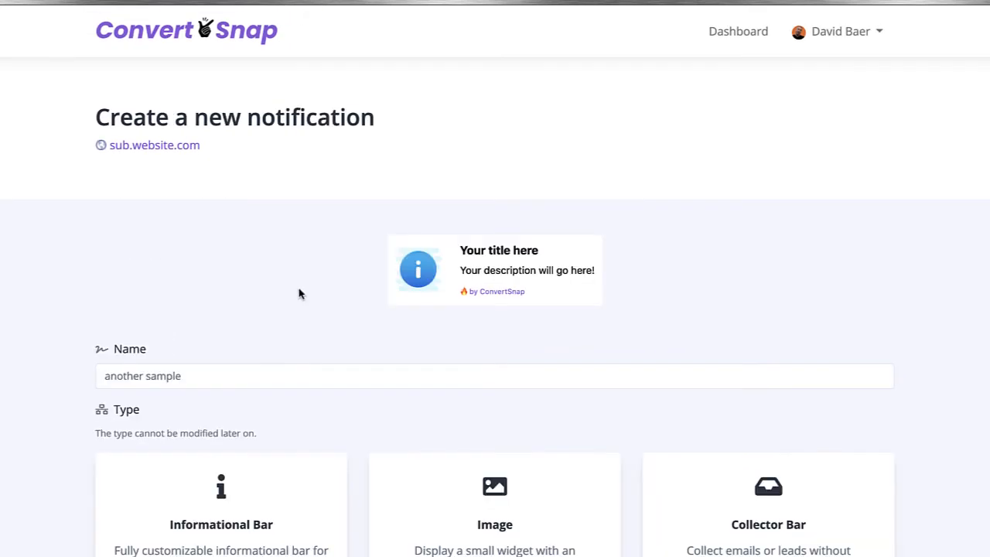
{"action": "scroll", "coordinate": [300, 294], "scroll_direction": "down", "scroll_amount": 9}
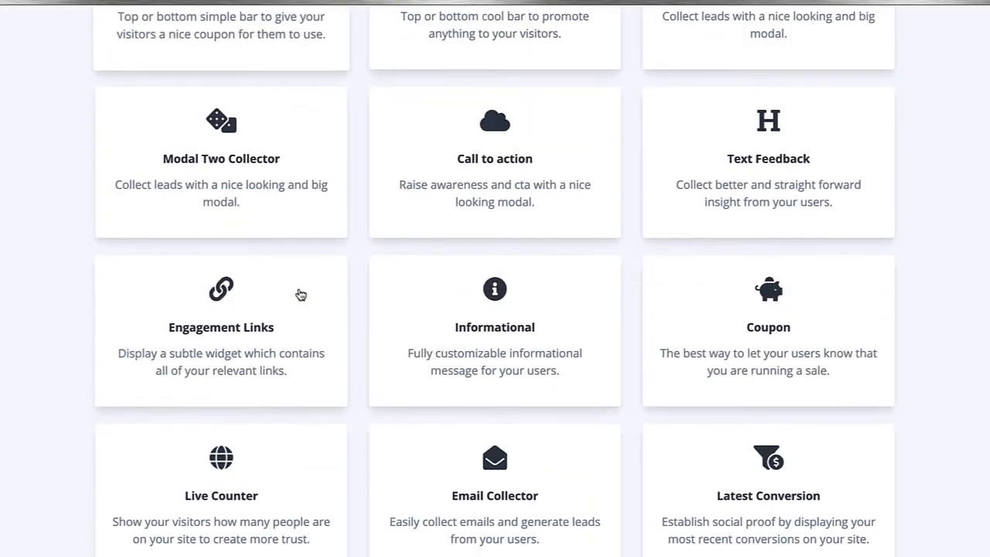
{"action": "scroll", "coordinate": [89, 372], "scroll_direction": "down", "scroll_amount": 3}
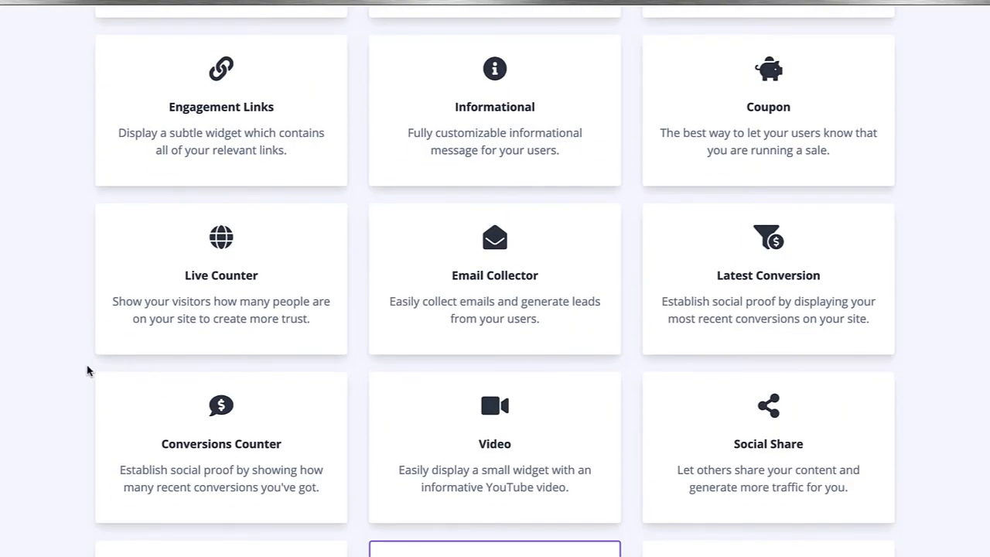
{"action": "scroll", "coordinate": [88, 371], "scroll_direction": "down", "scroll_amount": 1}
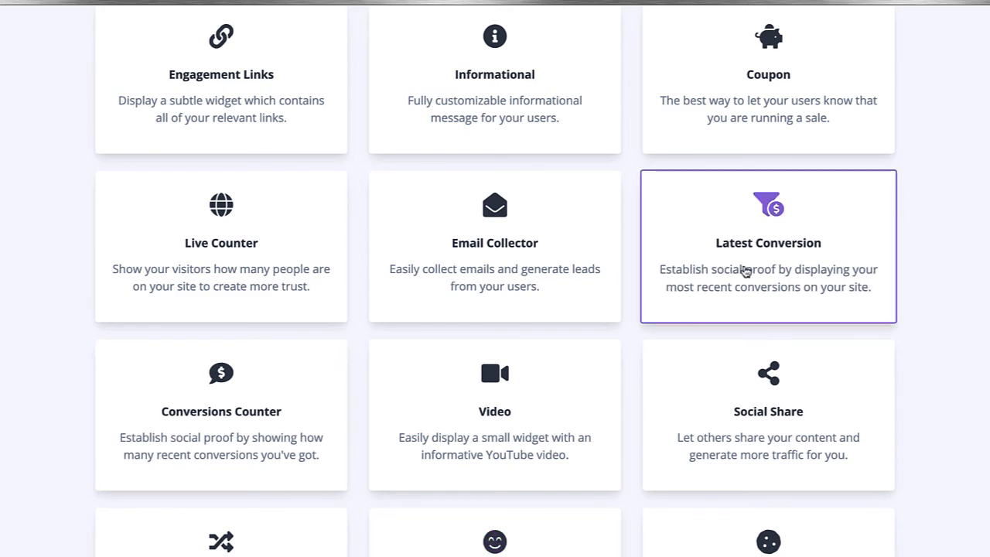
Look through the remaining notification types and choose Conversions Counter
{"action": "scroll", "coordinate": [683, 274], "scroll_direction": "down", "scroll_amount": 6}
{"action": "scroll", "coordinate": [683, 273], "scroll_direction": "up", "scroll_amount": 7}
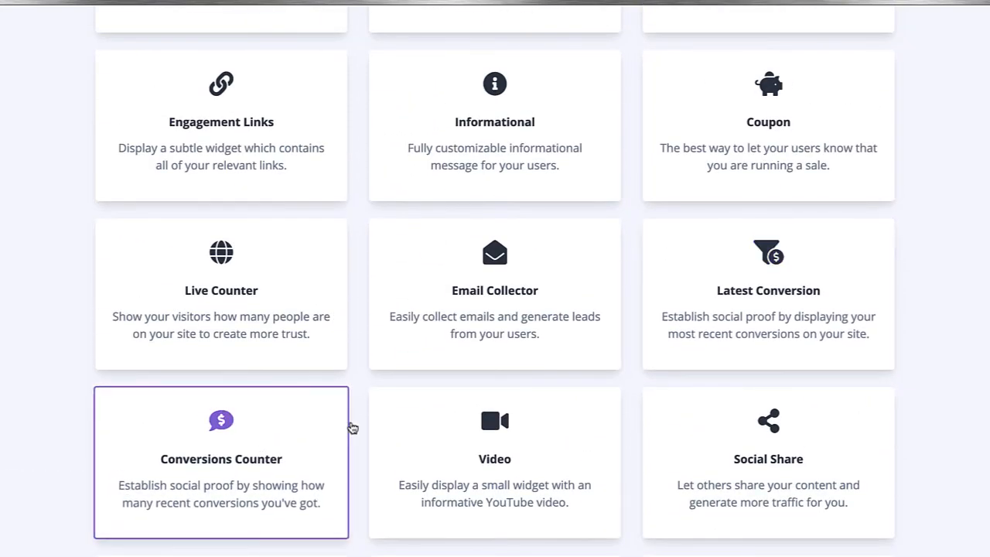
{"action": "scroll", "coordinate": [358, 403], "scroll_direction": "down", "scroll_amount": 2}
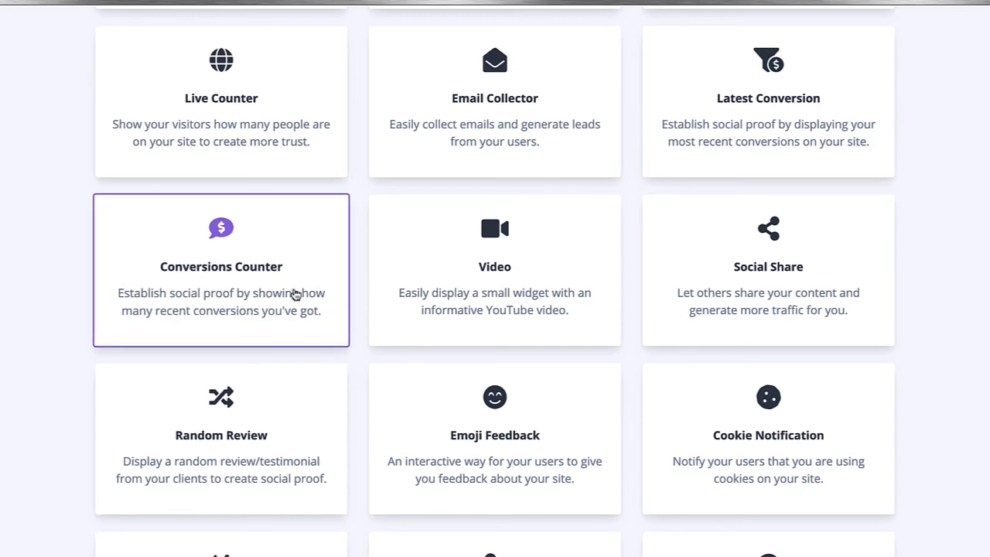
Create the Conversions Counter notification and review its basic settings and preview
{"action": "scroll", "coordinate": [353, 403], "scroll_direction": "down", "scroll_amount": 3}
{"action": "left_click", "coordinate": [346, 440]}
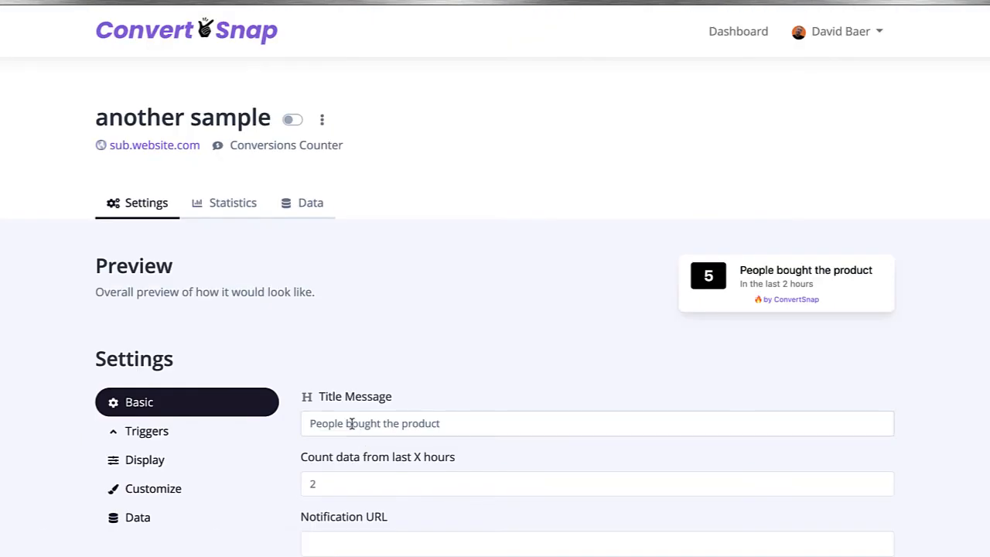
{"action": "scroll", "coordinate": [335, 358], "scroll_direction": "down", "scroll_amount": 1}
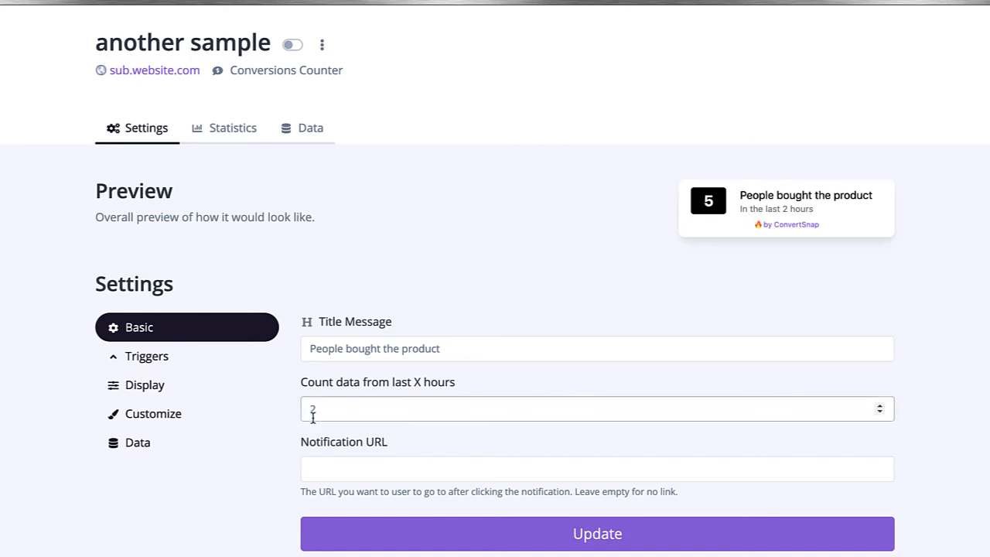
{"action": "scroll", "coordinate": [394, 421], "scroll_direction": "down", "scroll_amount": 2}
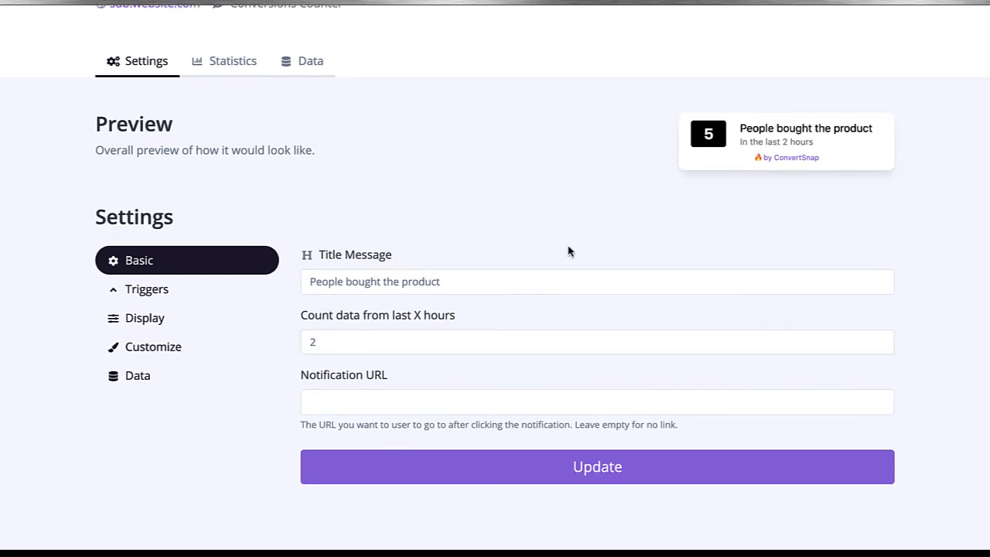
Look through the Conversions Counter's Triggers and Display settings and bring up its Data settings
{"action": "left_click", "coordinate": [151, 292]}
{"action": "scroll", "coordinate": [283, 331], "scroll_direction": "down", "scroll_amount": 3}
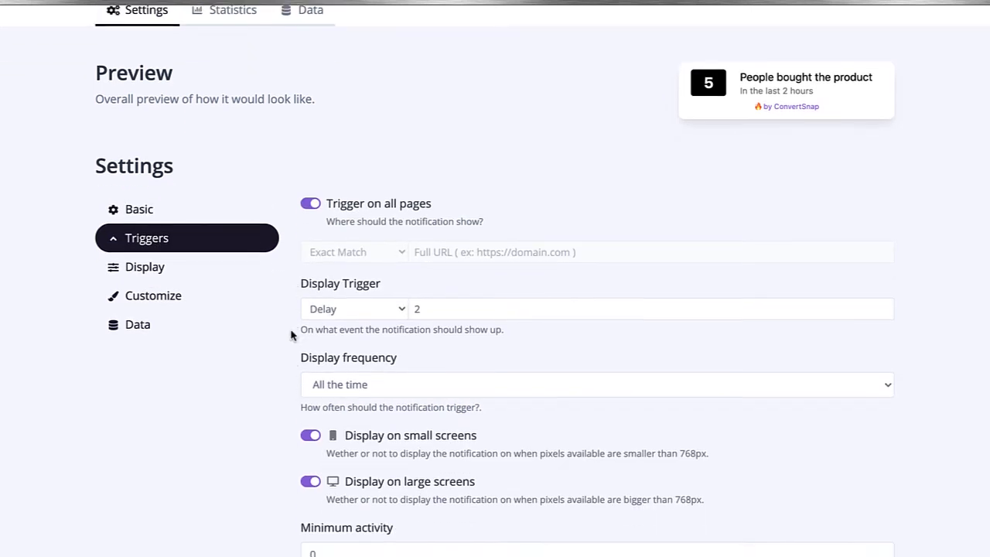
{"action": "left_click", "coordinate": [147, 267]}
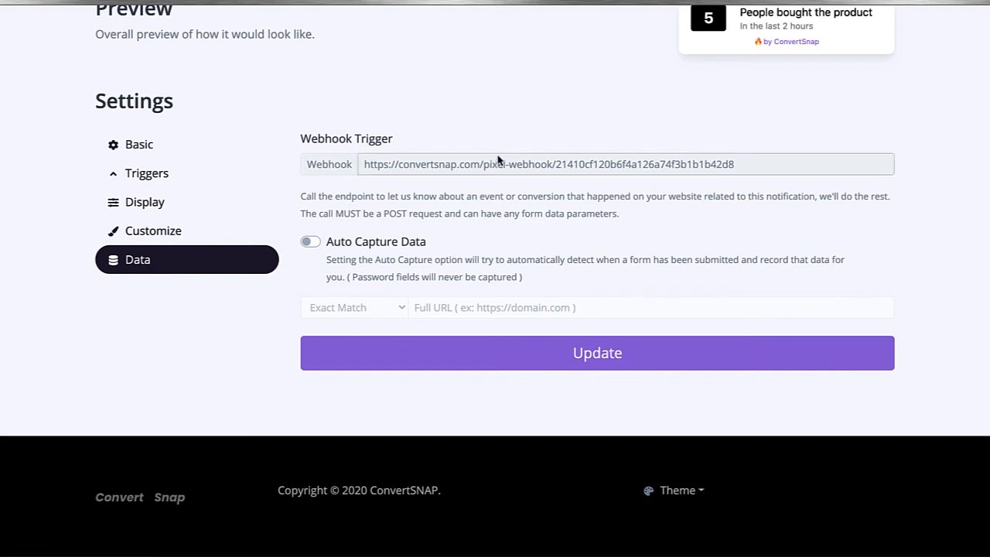
Select the whole webhook URL under Webhook Trigger
{"action": "left_click", "coordinate": [362, 163]}
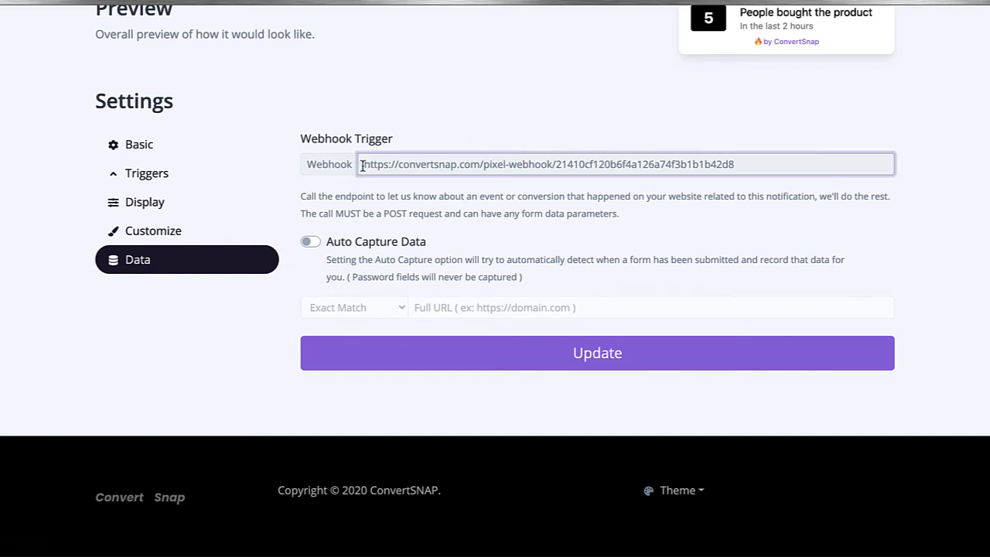
{"action": "left_click_drag", "start_coordinate": [360, 162], "coordinate": [721, 174]}
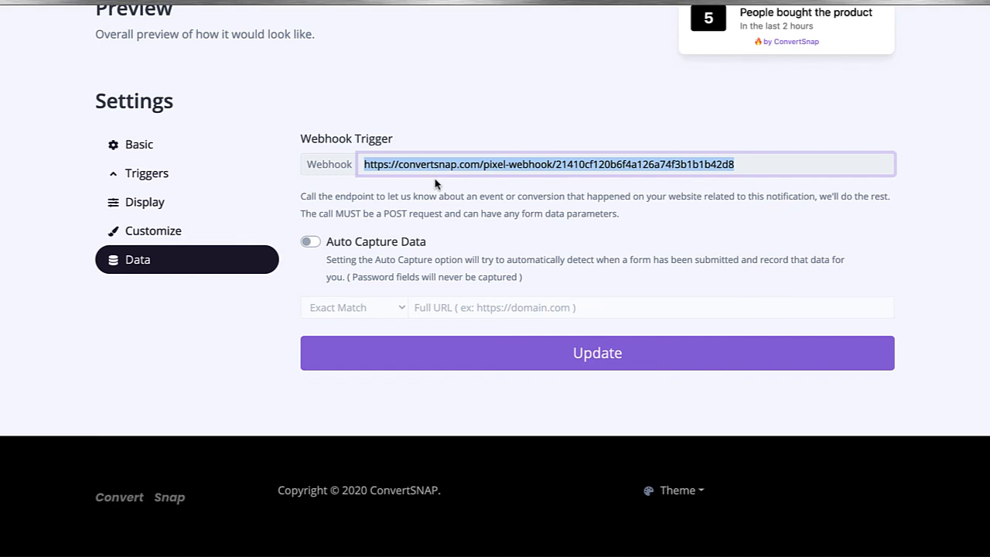
{"action": "scroll", "coordinate": [435, 183], "scroll_direction": "up", "scroll_amount": 1}
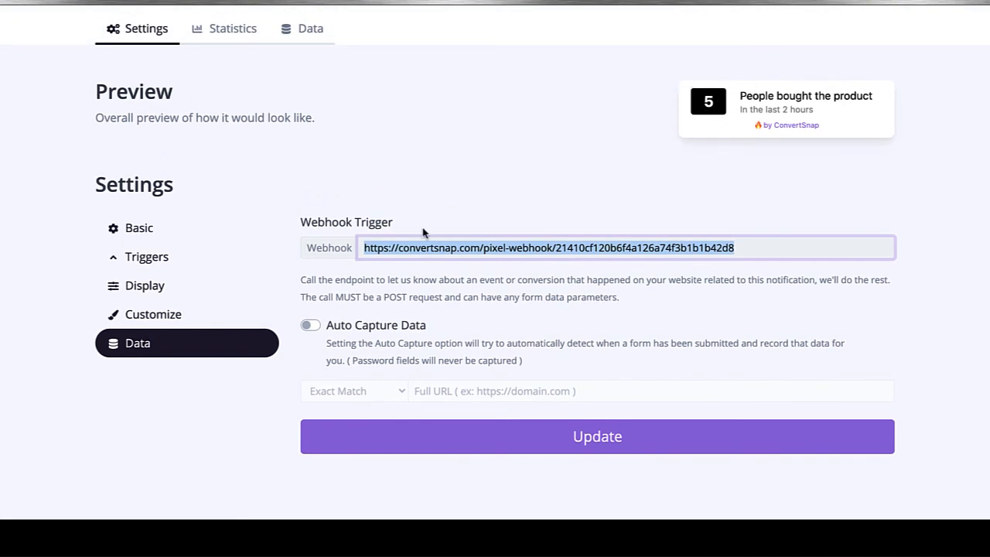
Enable Auto Capture Data and check its URL match options, keeping the rule on Exact Match
{"action": "left_click", "coordinate": [313, 325]}
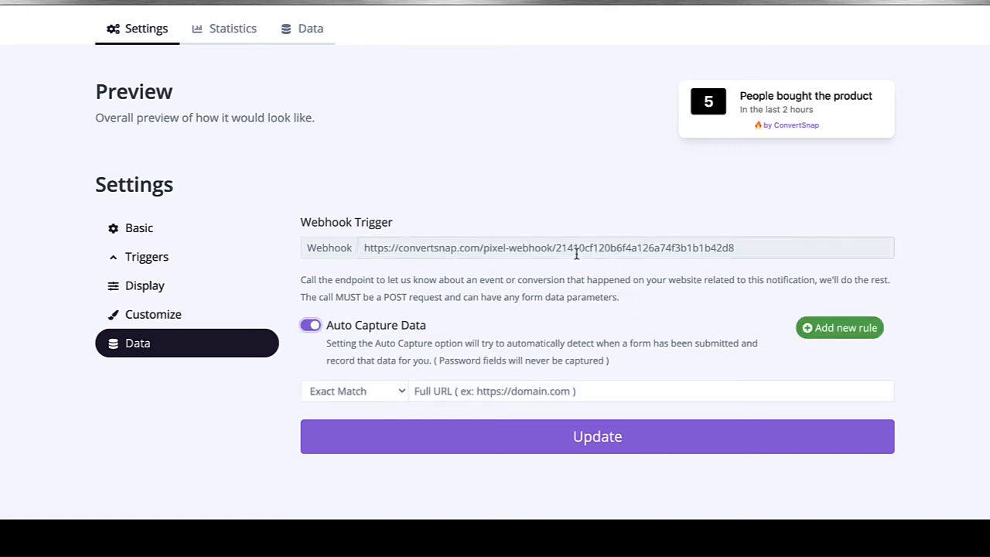
{"action": "left_click", "coordinate": [396, 393]}
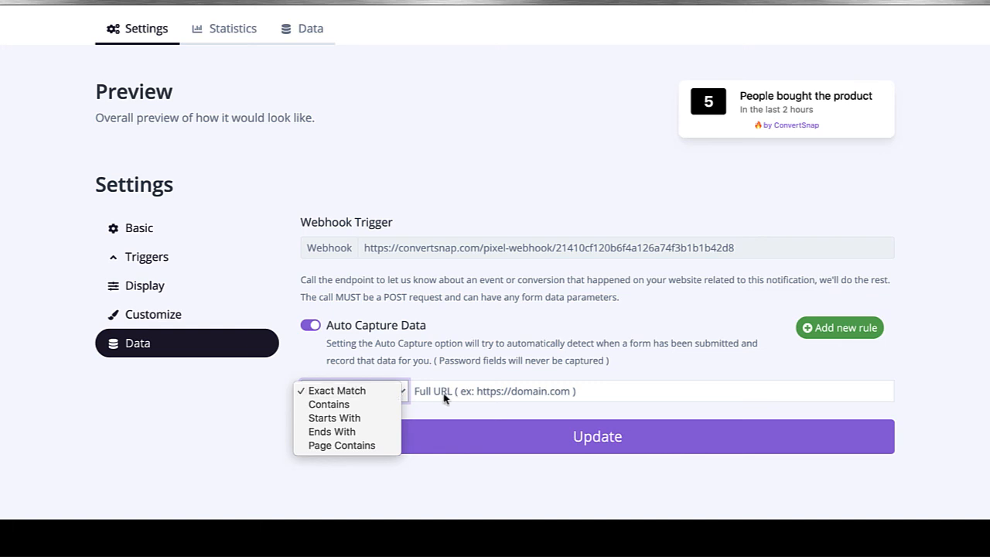
{"action": "left_click", "coordinate": [496, 394]}
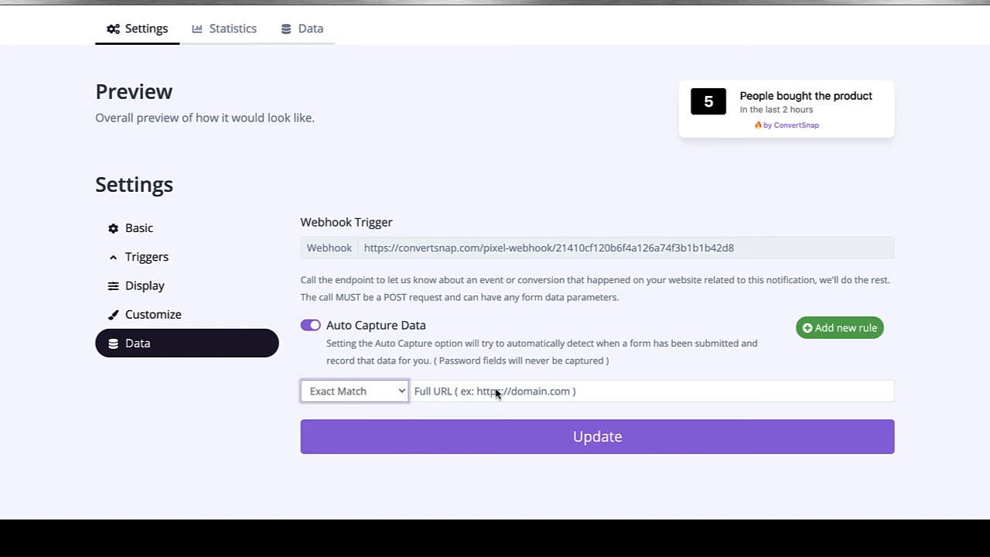
{"action": "left_click", "coordinate": [486, 392]}
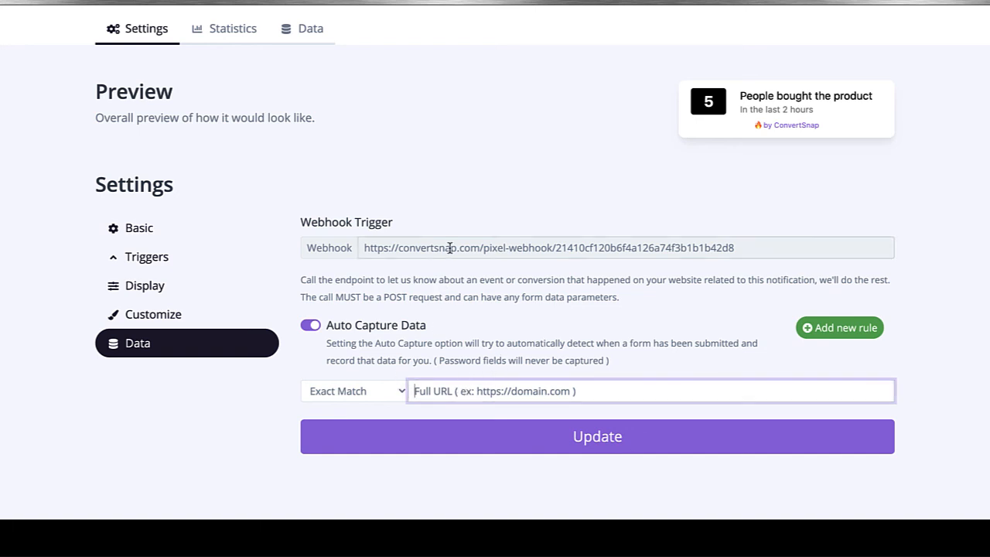
Examine the webhook URL and highlight the notes on calling the endpoint and using a POST request
{"action": "left_click_drag", "start_coordinate": [748, 249], "coordinate": [363, 244]}
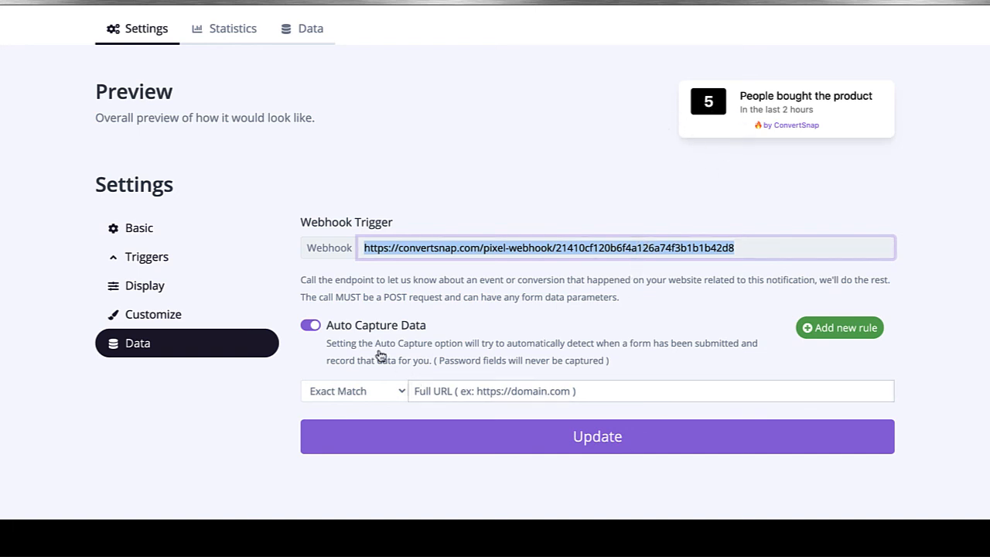
{"action": "left_click", "coordinate": [311, 301]}
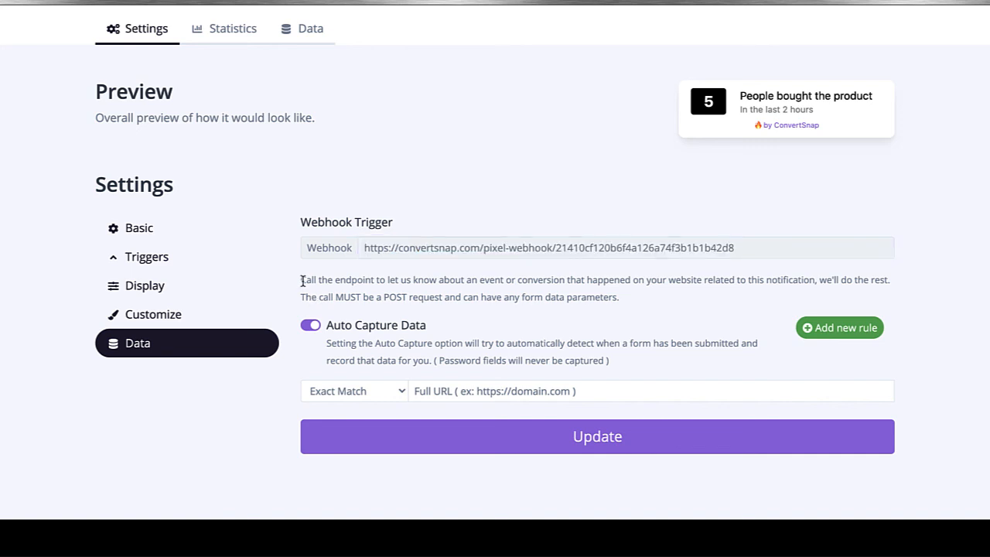
{"action": "left_click_drag", "start_coordinate": [302, 281], "coordinate": [805, 280]}
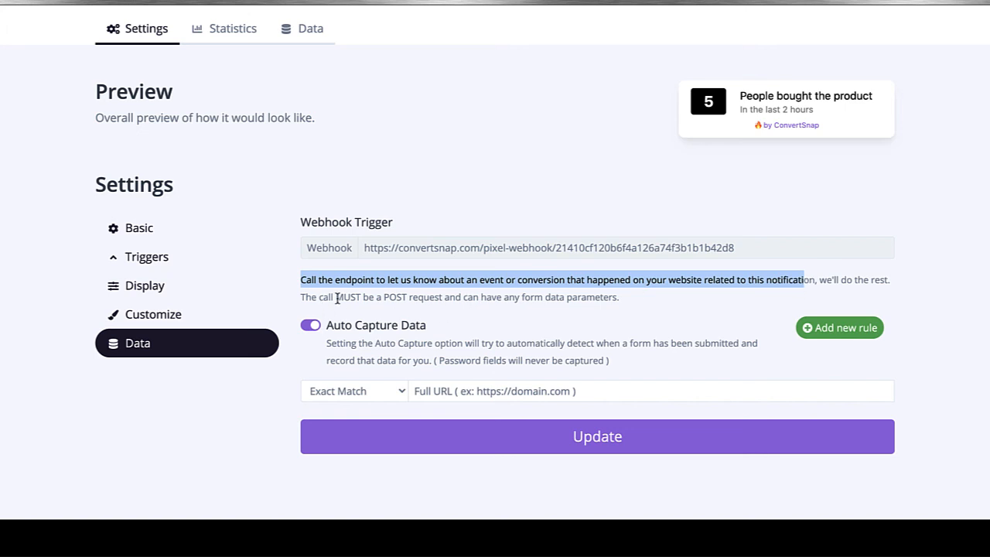
{"action": "left_click_drag", "start_coordinate": [337, 298], "coordinate": [291, 301]}
{"action": "left_click", "coordinate": [636, 299]}
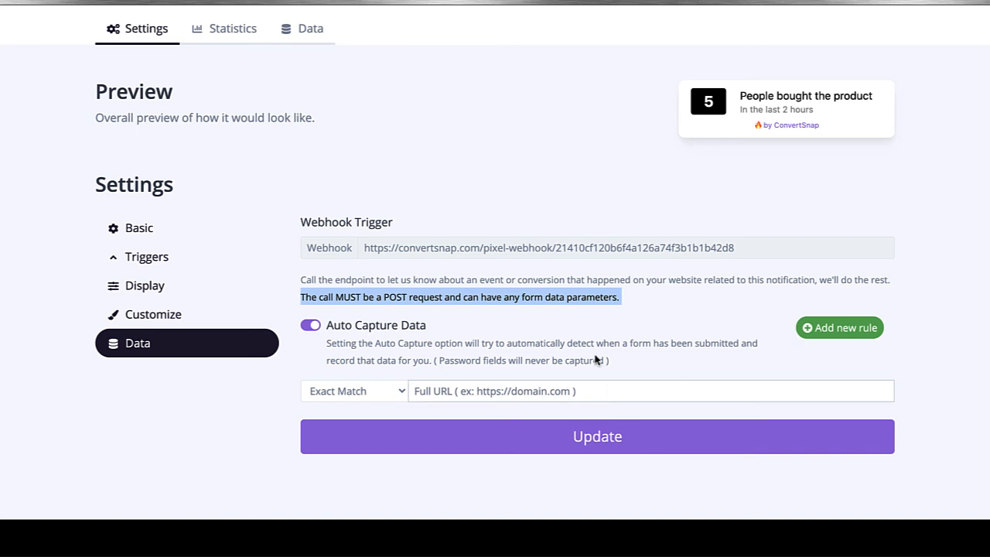
{"action": "left_click", "coordinate": [592, 301]}
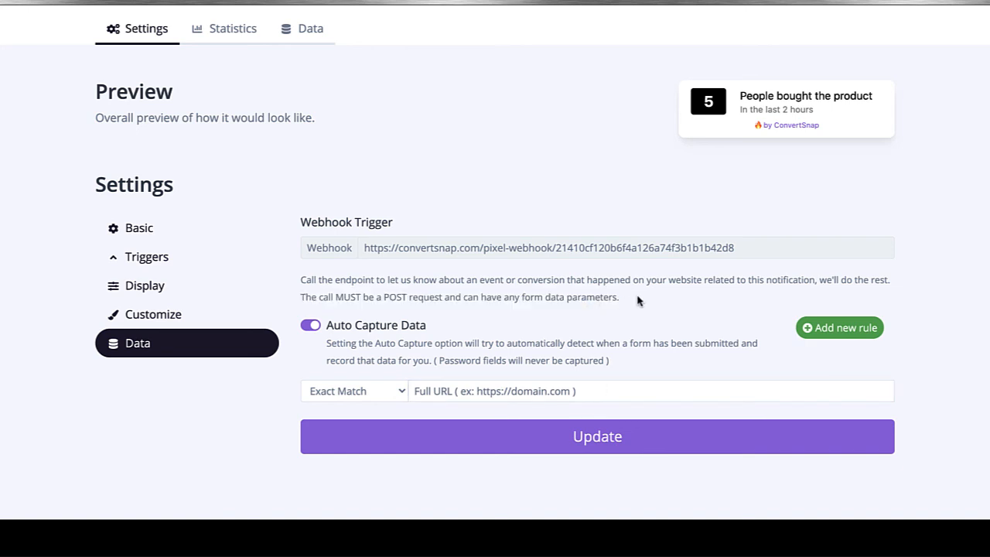
Add a second auto-capture URL rule and delete one of the two rules
{"action": "left_click", "coordinate": [832, 337]}
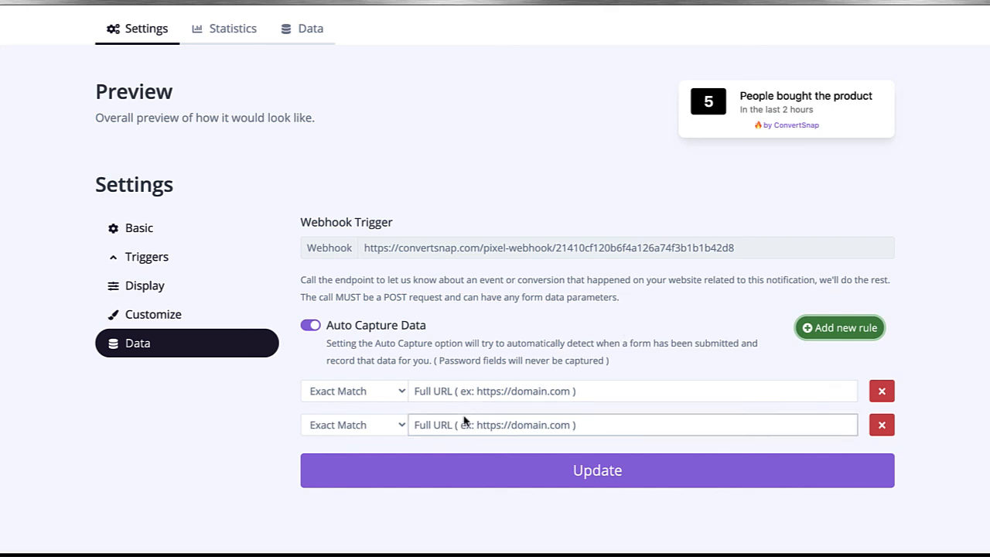
{"action": "left_click", "coordinate": [890, 396]}
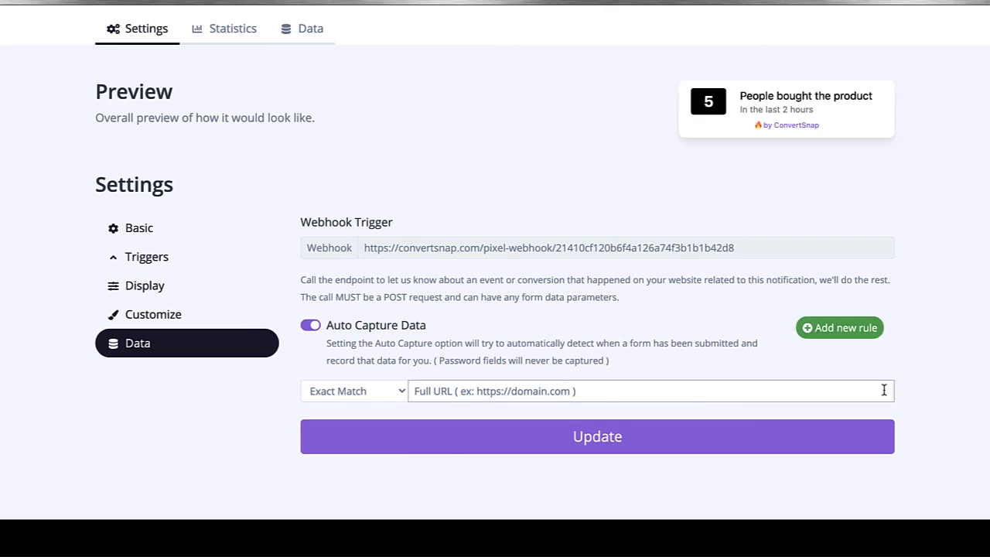
{"action": "left_click", "coordinate": [550, 383]}
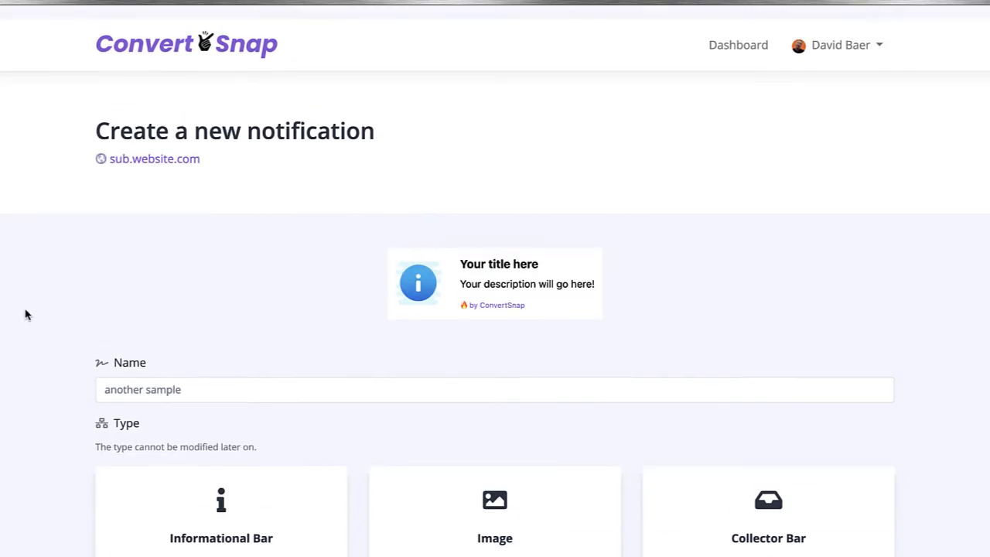
Return to the dashboard and open the Custom Branding settings of the sub.website.com campaign
{"action": "scroll", "coordinate": [26, 314], "scroll_direction": "down", "scroll_amount": 1}
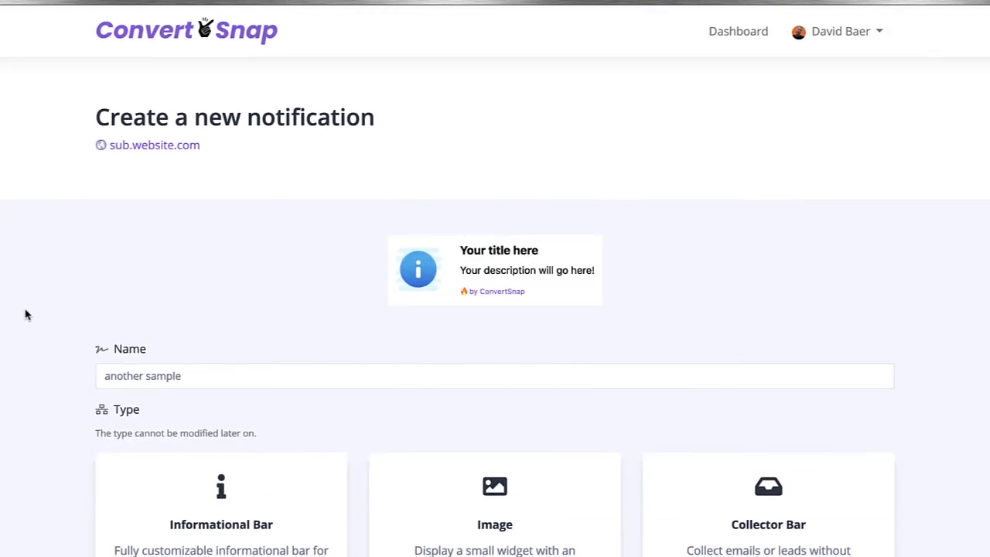
{"action": "left_click", "coordinate": [743, 36]}
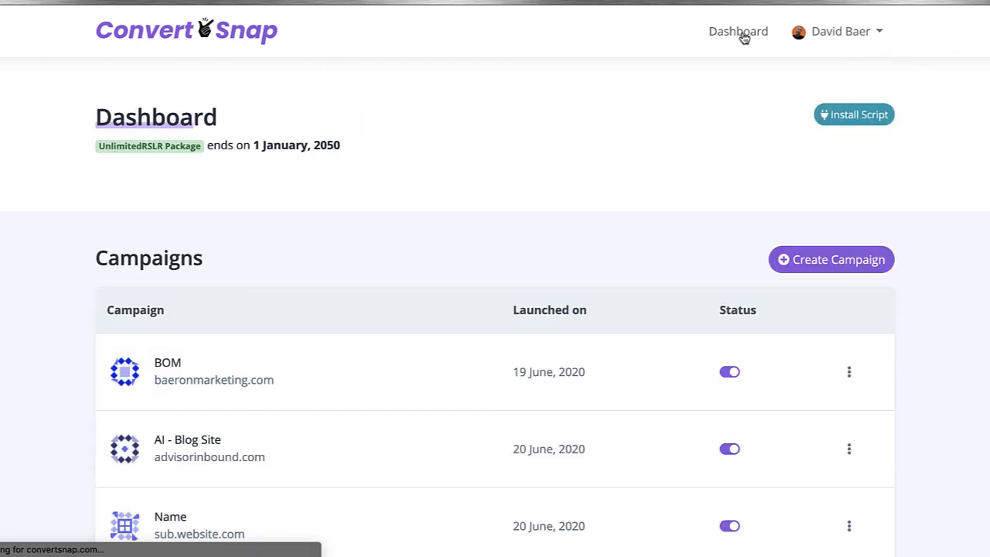
{"action": "scroll", "coordinate": [758, 379], "scroll_direction": "down", "scroll_amount": 3}
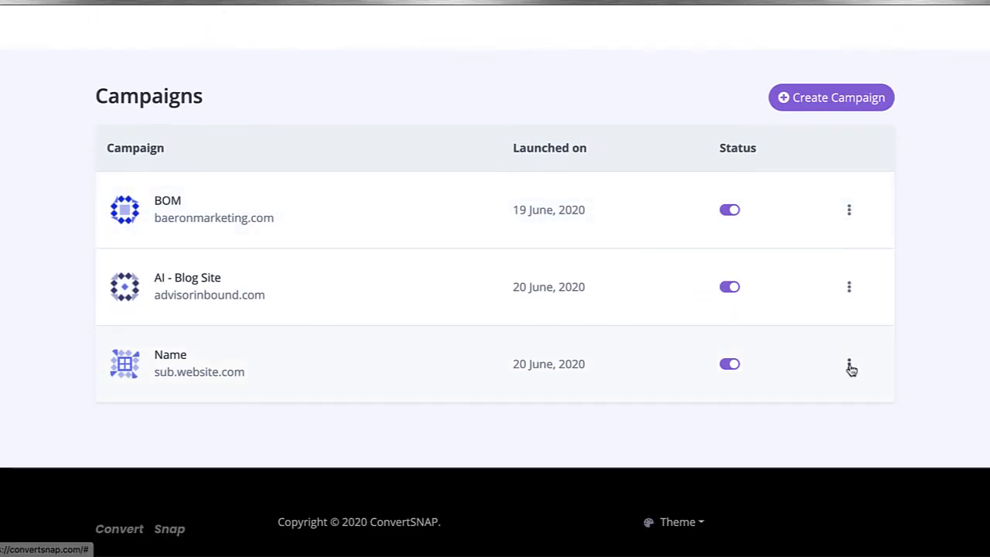
{"action": "left_click", "coordinate": [850, 367]}
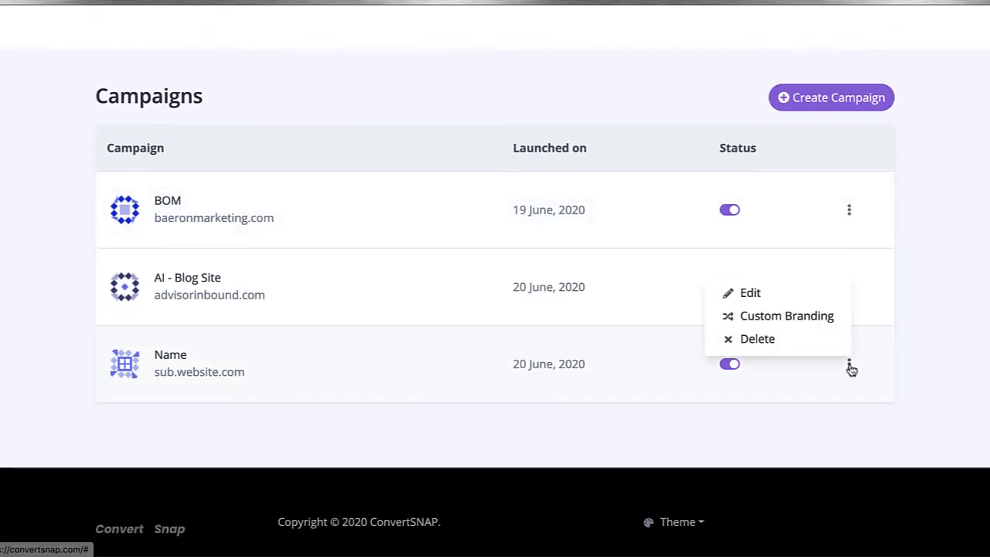
{"action": "left_click", "coordinate": [786, 316]}
Examine the Branding Name and URL fields, and close the Custom Branding dialog without submitting
{"action": "left_click", "coordinate": [379, 254]}
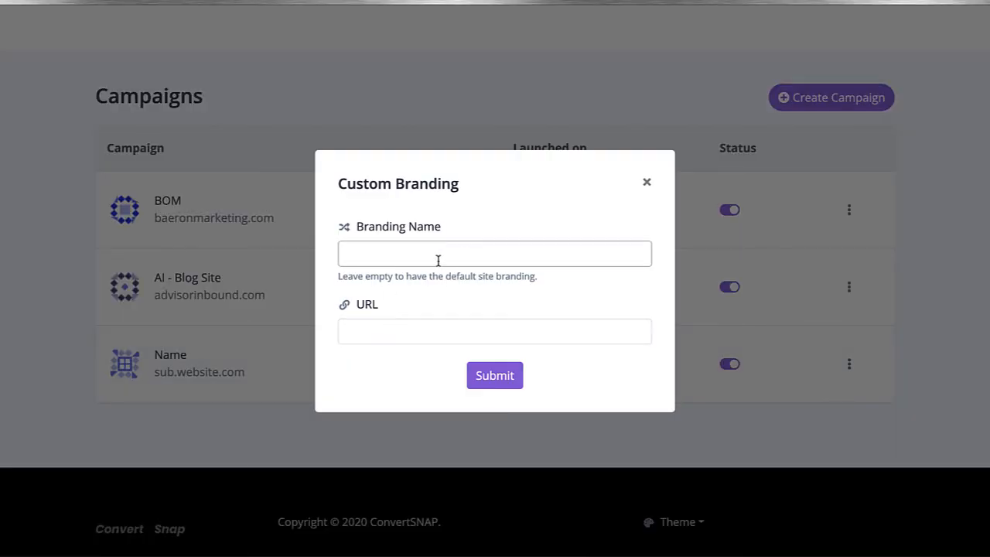
{"action": "left_click", "coordinate": [410, 337]}
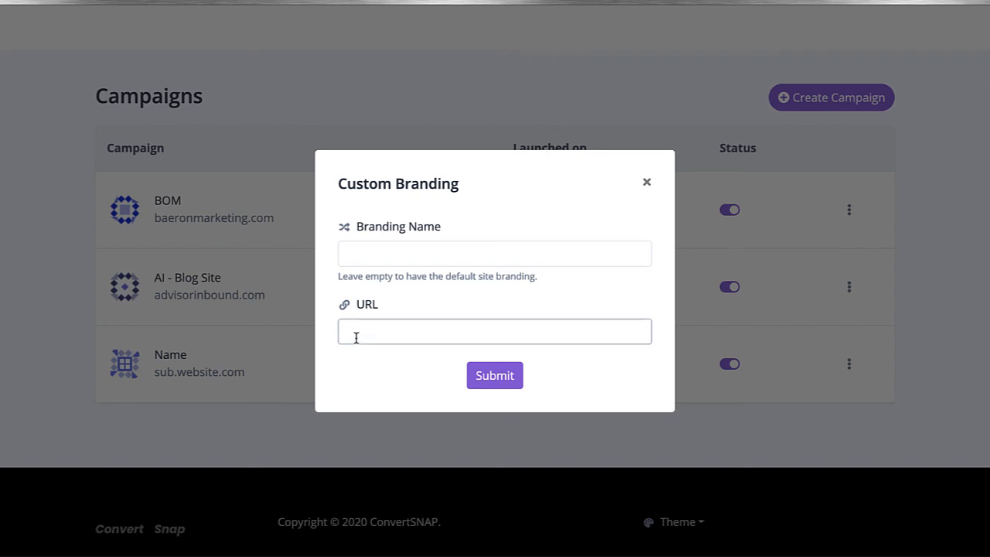
{"action": "left_click", "coordinate": [625, 247]}
{"action": "left_click", "coordinate": [647, 185]}
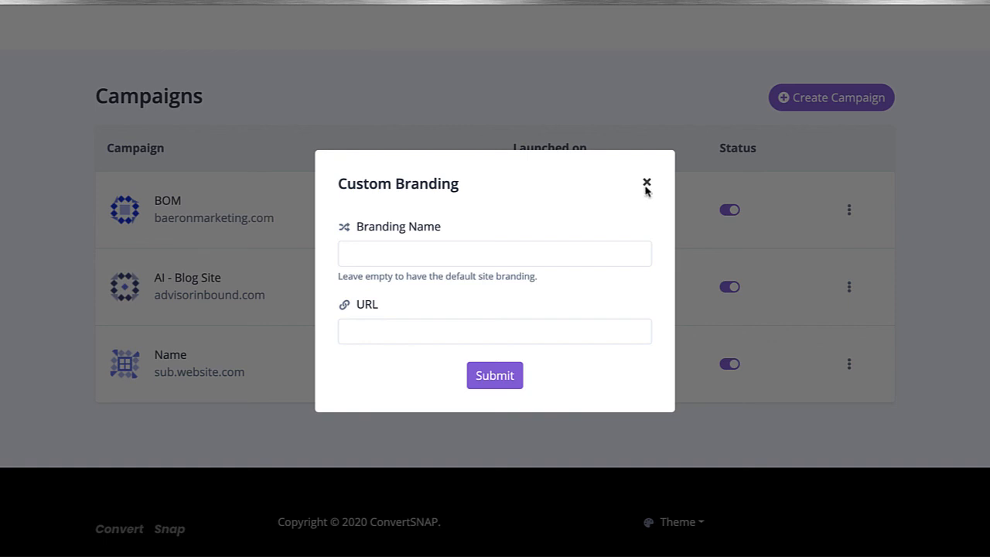
{"action": "left_click", "coordinate": [646, 184]}
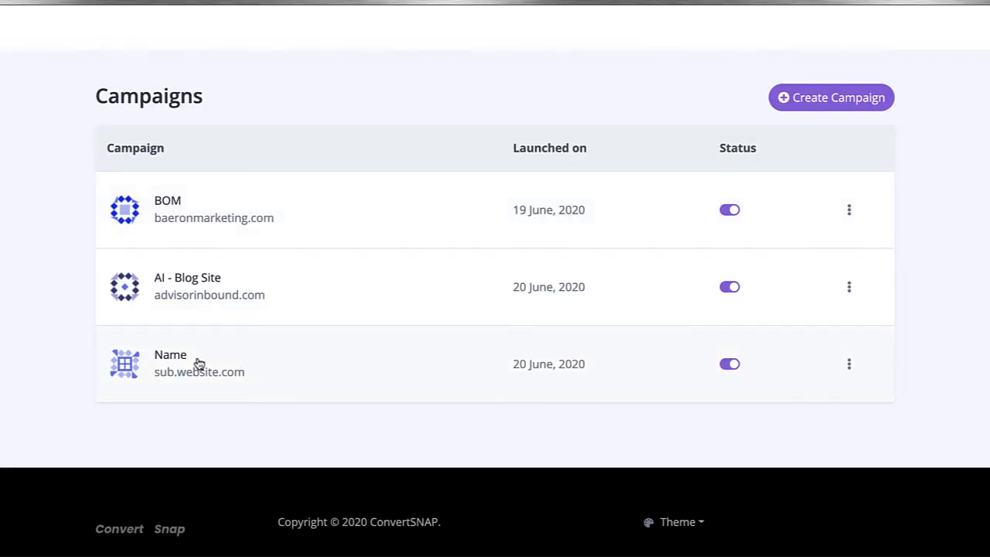
{"action": "scroll", "coordinate": [478, 385], "scroll_direction": "up", "scroll_amount": 2}
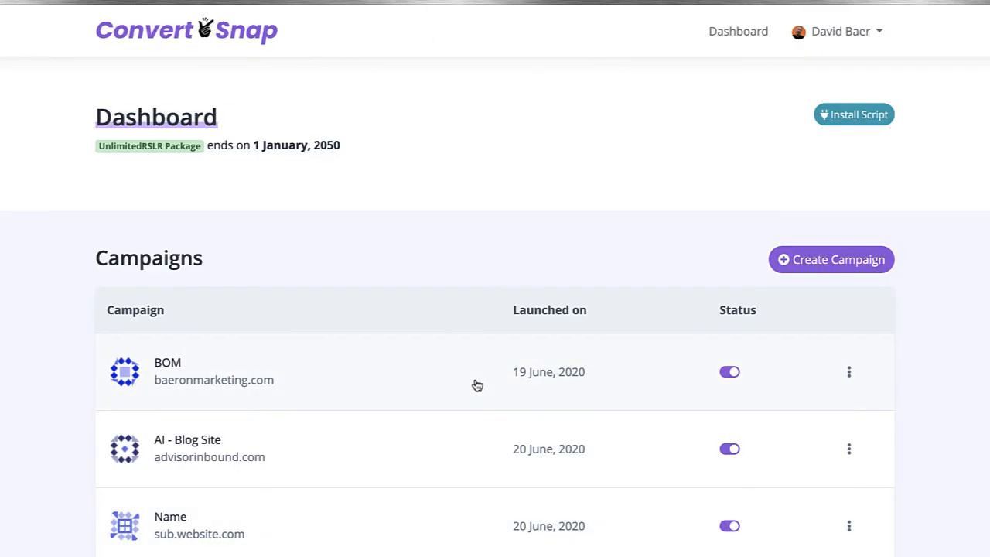